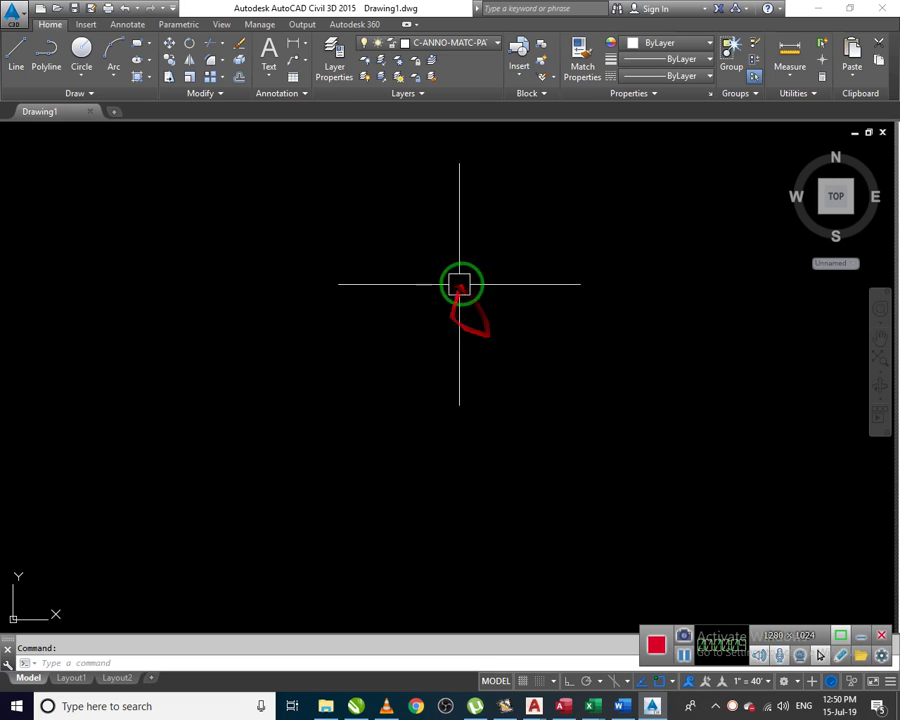
pyautogui.moveTo(470, 289)
pyautogui.mouseDown()
pyautogui.moveTo(378, 374)
pyautogui.moveTo(501, 306)
pyautogui.moveTo(403, 368)
pyautogui.moveTo(519, 305)
pyautogui.mouseUp()
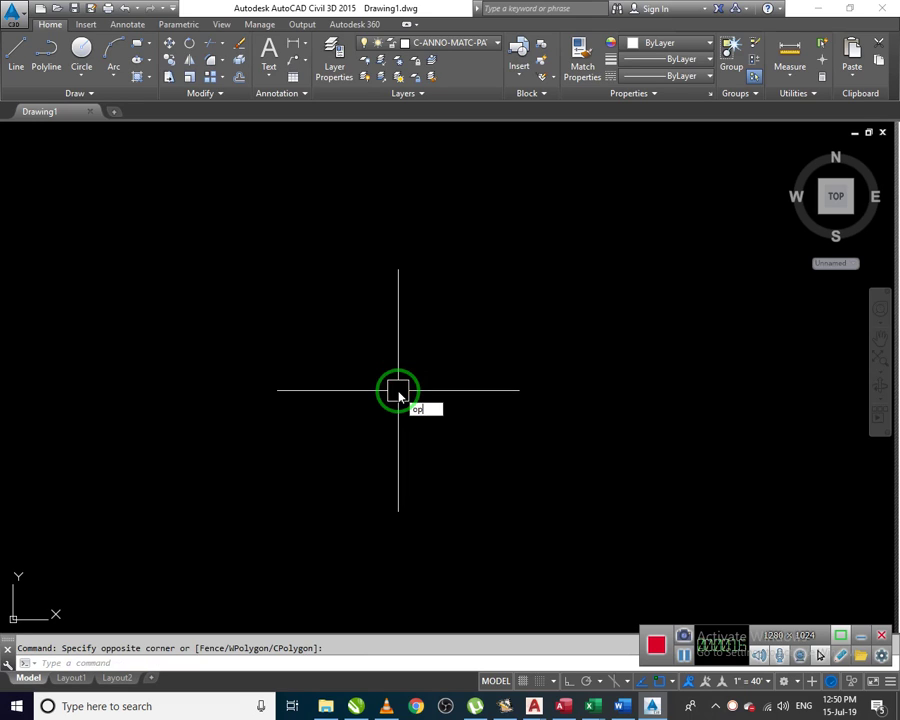
pyautogui.press('Return')
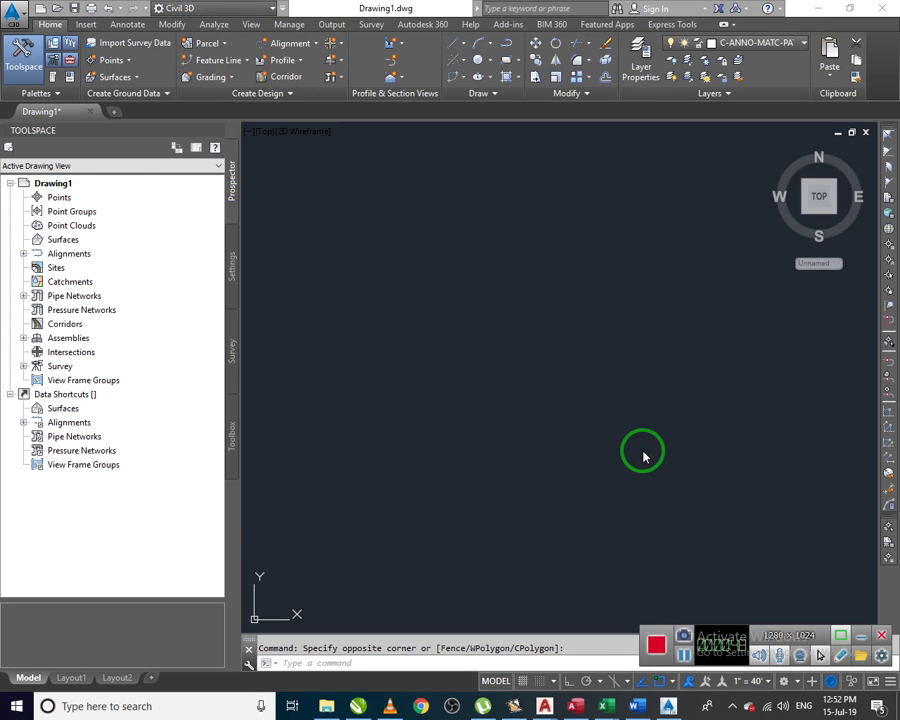
pyautogui.click(604, 357)
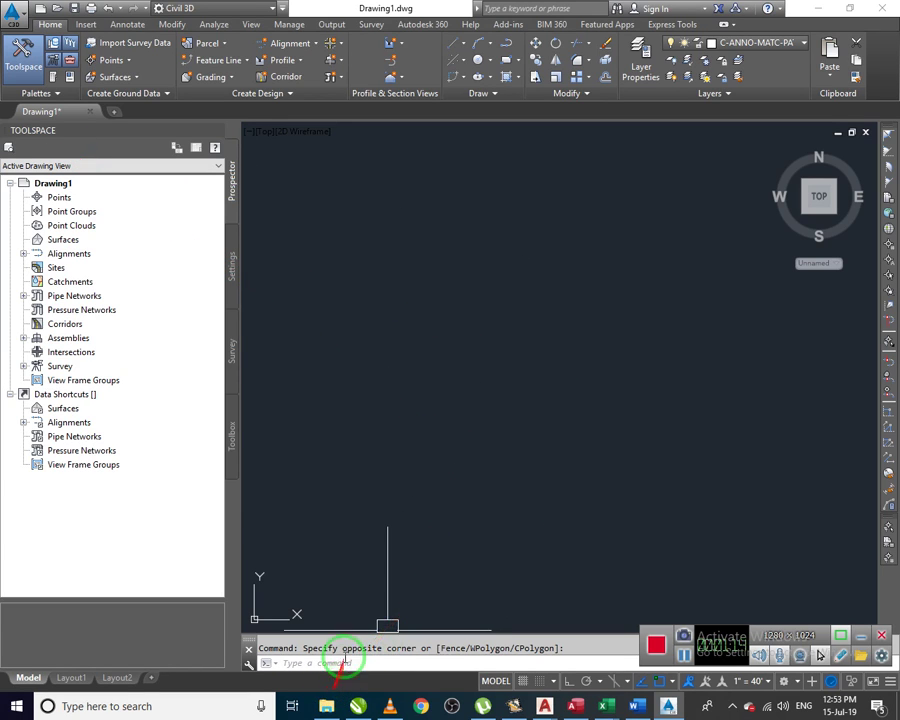
pyautogui.click(476, 206)
pyautogui.click(436, 313)
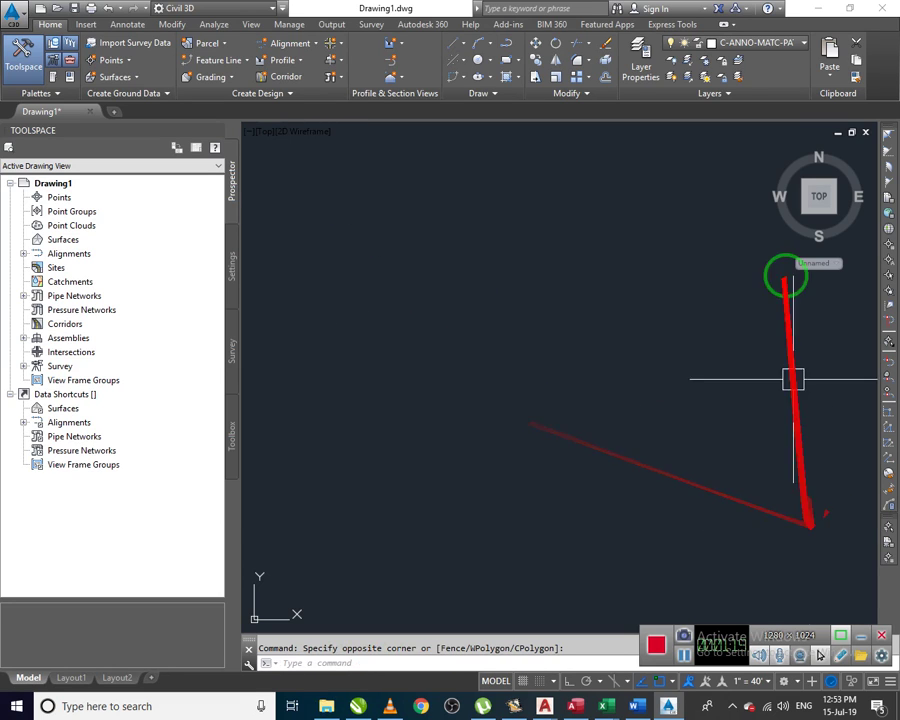
# - Check the desktop for the survey point file uos.txt and return to the Civil 3D drawing
pyautogui.click(820, 8)
pyautogui.click(819, 10)
pyautogui.click(820, 10)
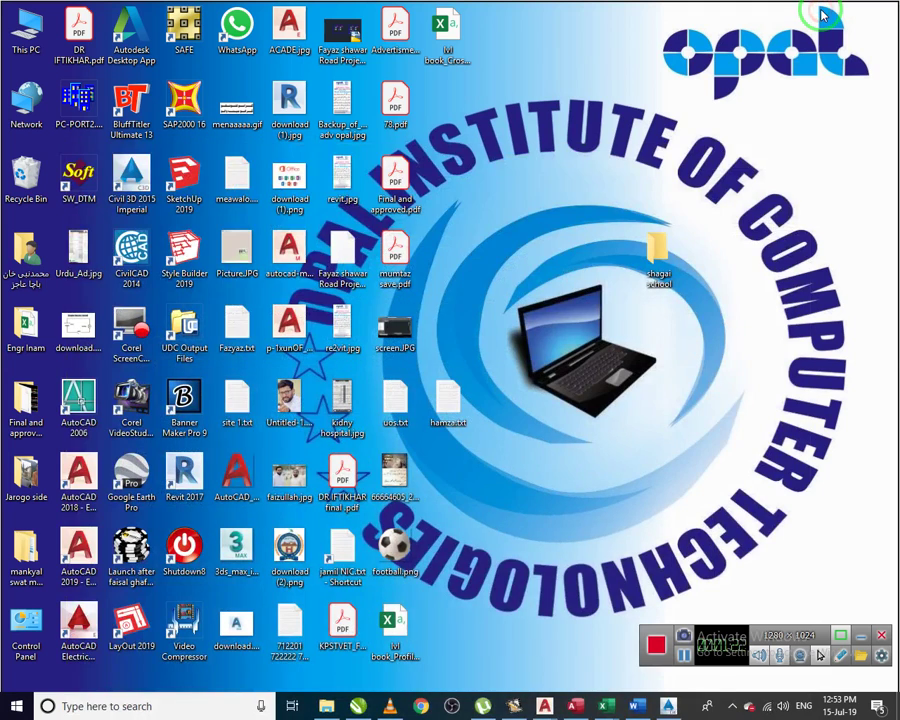
pyautogui.click(398, 400)
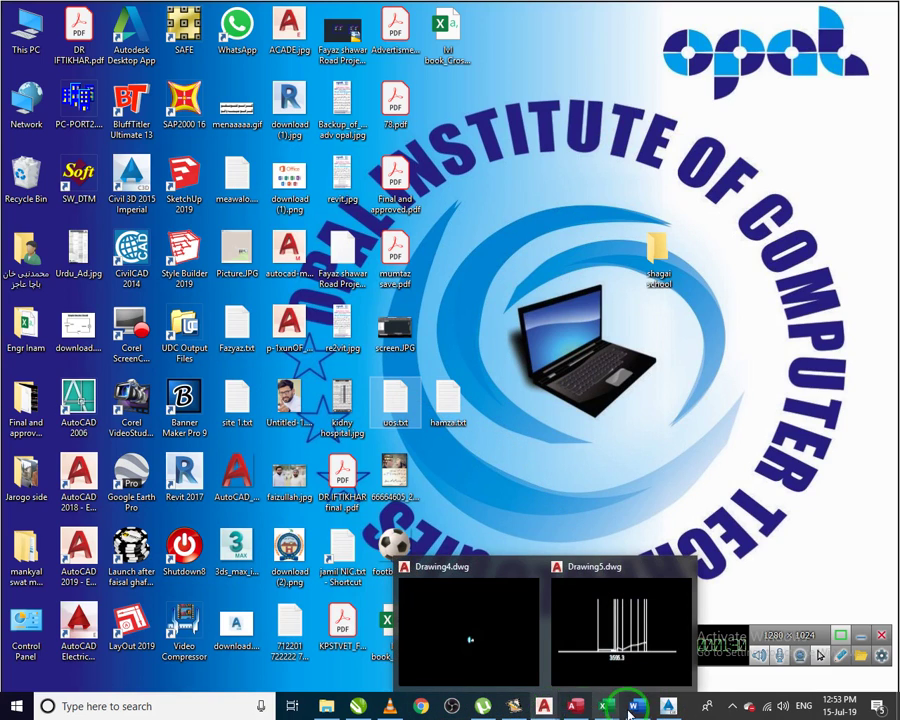
pyautogui.click(667, 705)
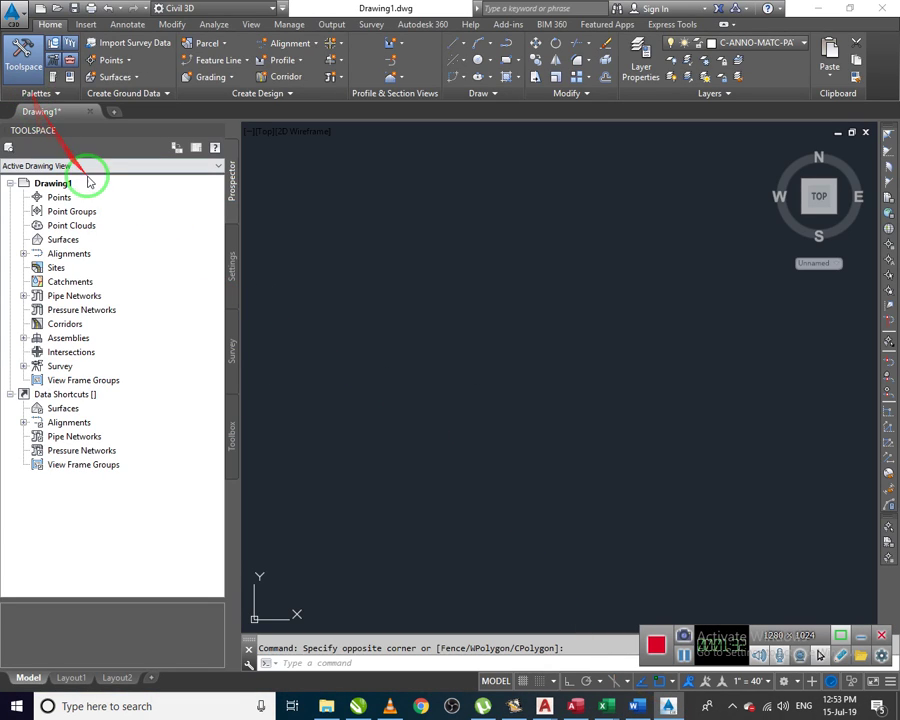
# - Start creating points in Drawing1 and open the Import Points dialog
pyautogui.click(63, 197)
pyautogui.rightClick(68, 199)
pyautogui.click(115, 201)
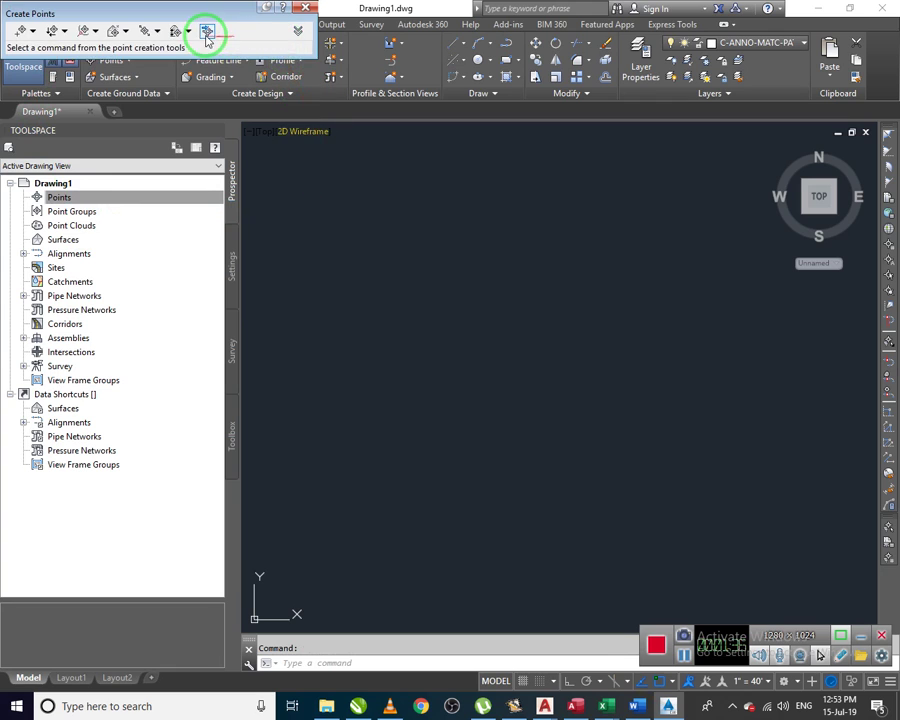
pyautogui.click(207, 31)
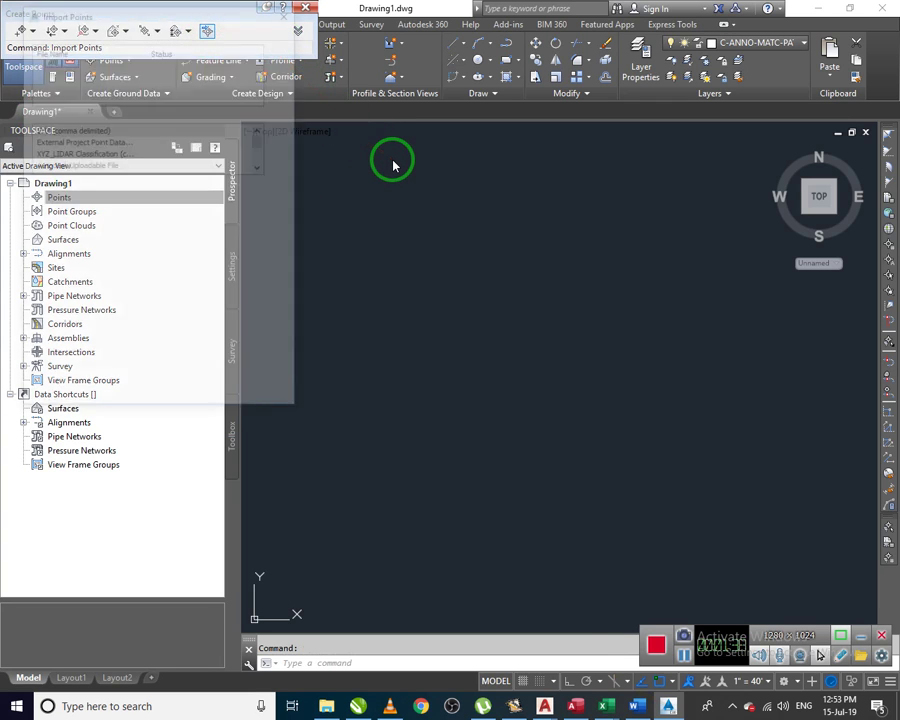
pyautogui.click(110, 130)
pyautogui.press('p')
pyautogui.press('p')
pyautogui.press('p')
pyautogui.press('p')
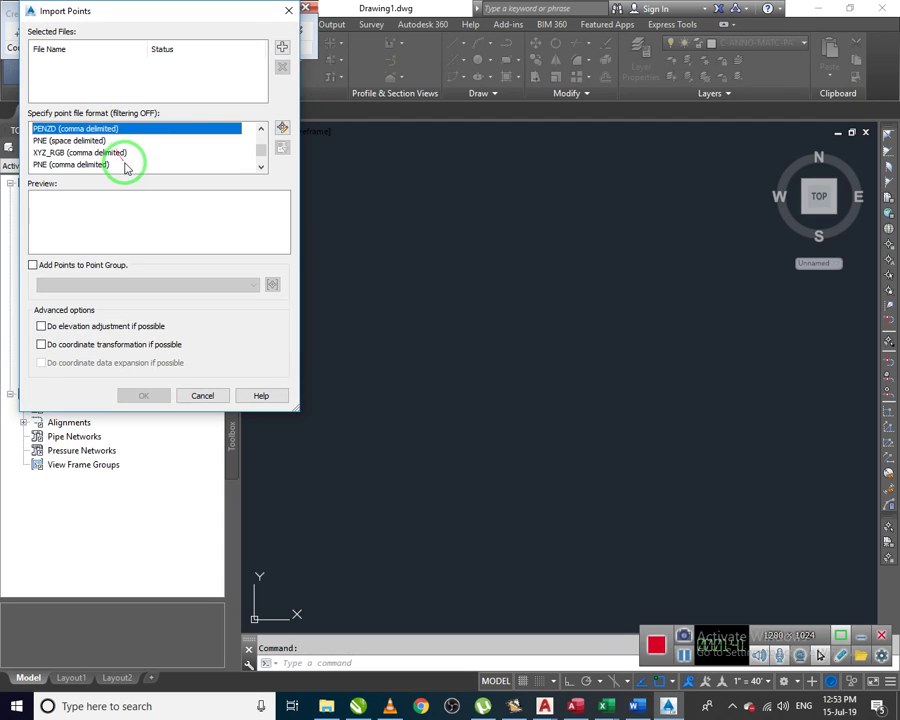
pyautogui.click(283, 46)
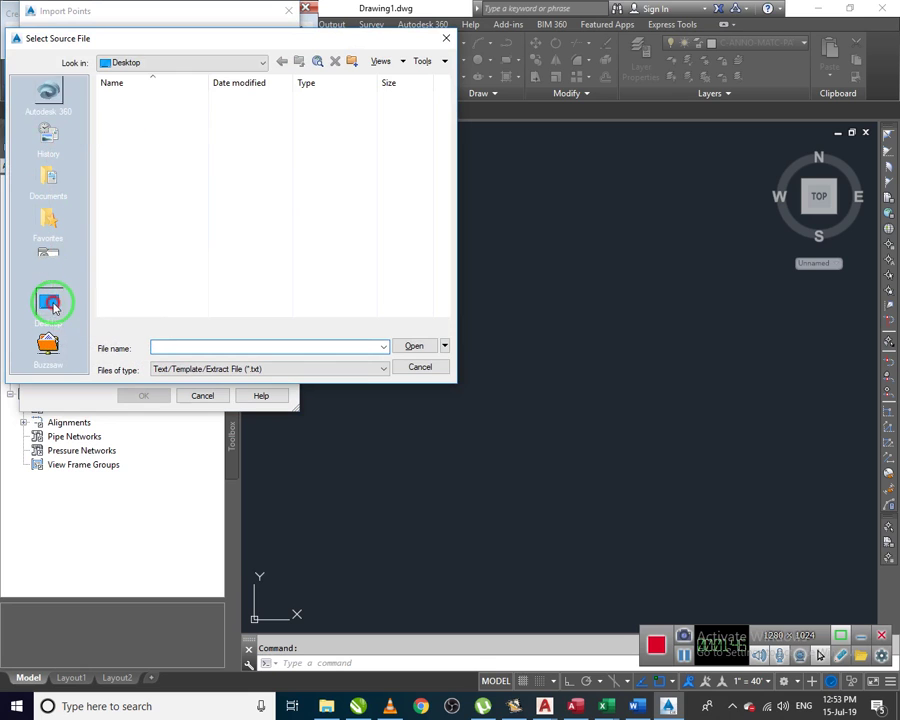
pyautogui.moveTo(251, 42); pyautogui.dragTo(333, 70)
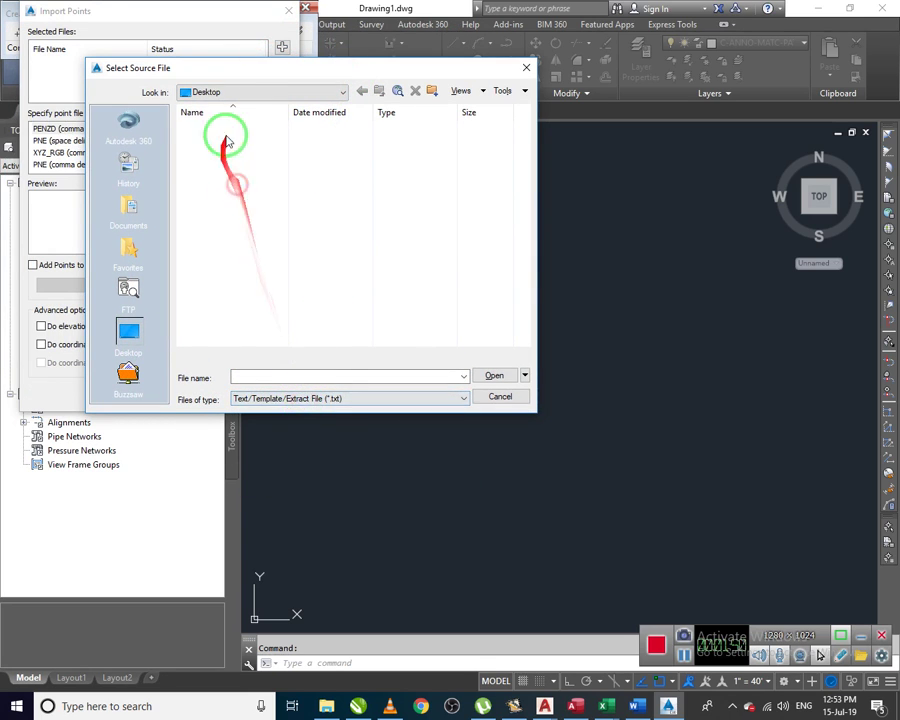
pyautogui.click(274, 92)
pyautogui.click(260, 107)
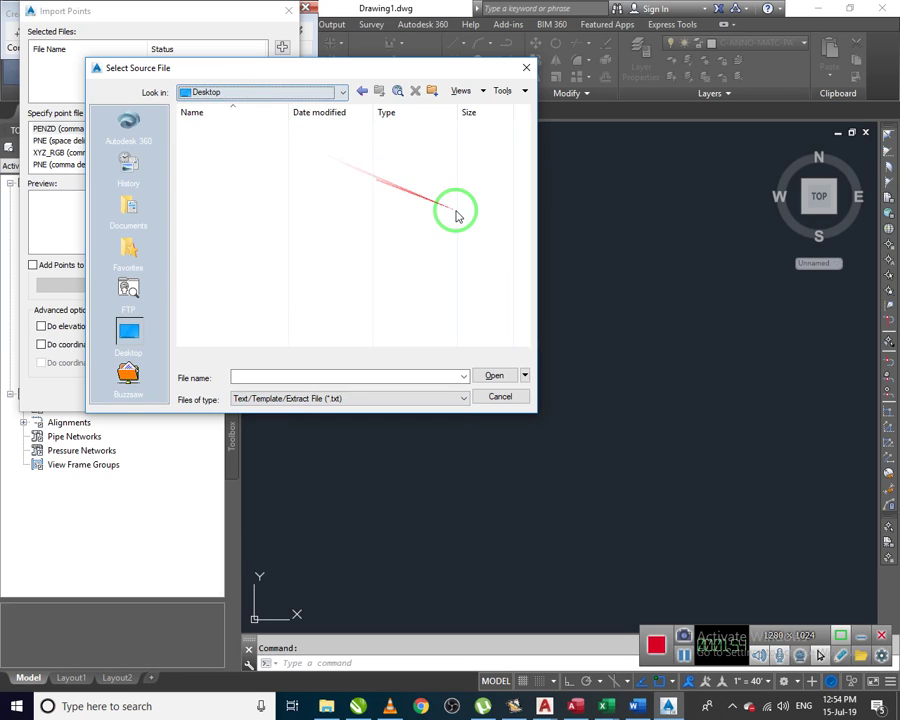
pyautogui.click(499, 396)
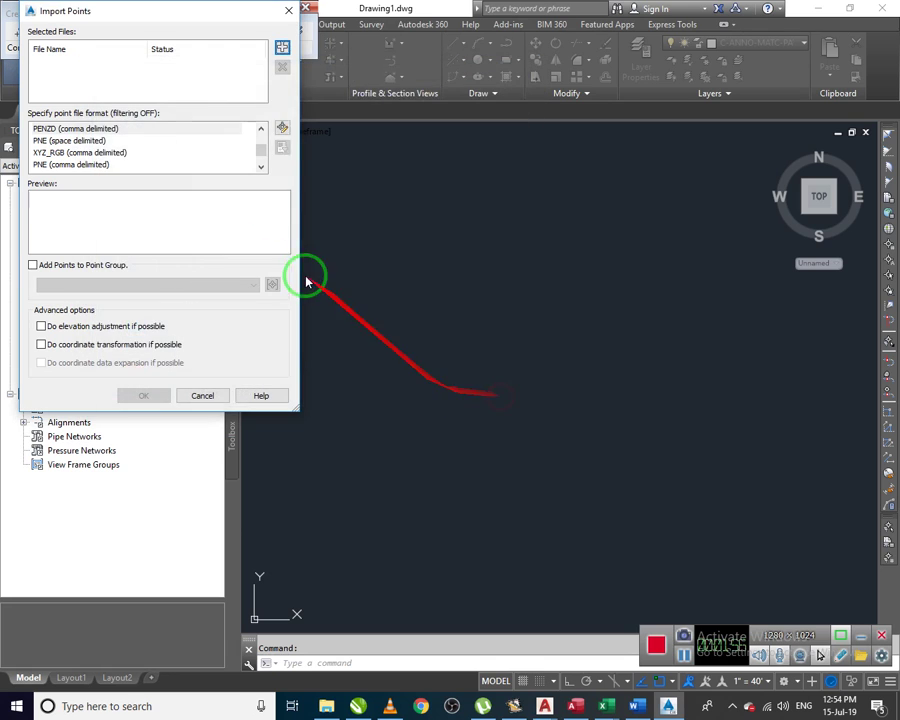
# - Import the points from uos.txt on the Desktop in ENZ (comma delimited) format and close the Create Points tools
pyautogui.click(285, 48)
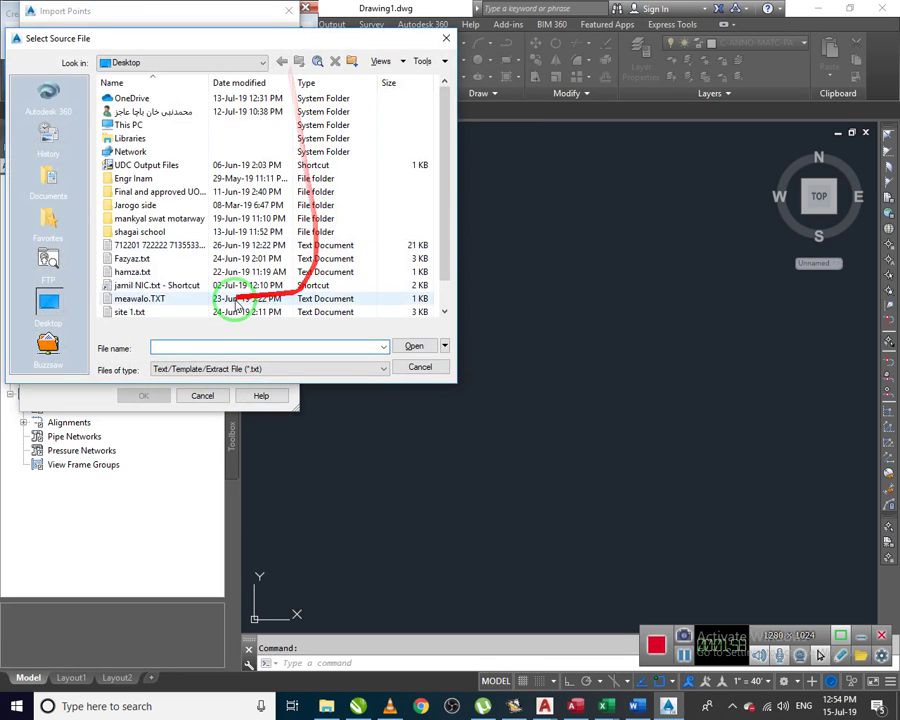
pyautogui.click(158, 261)
pyautogui.scroll(-1, 158, 265)
pyautogui.click(160, 298)
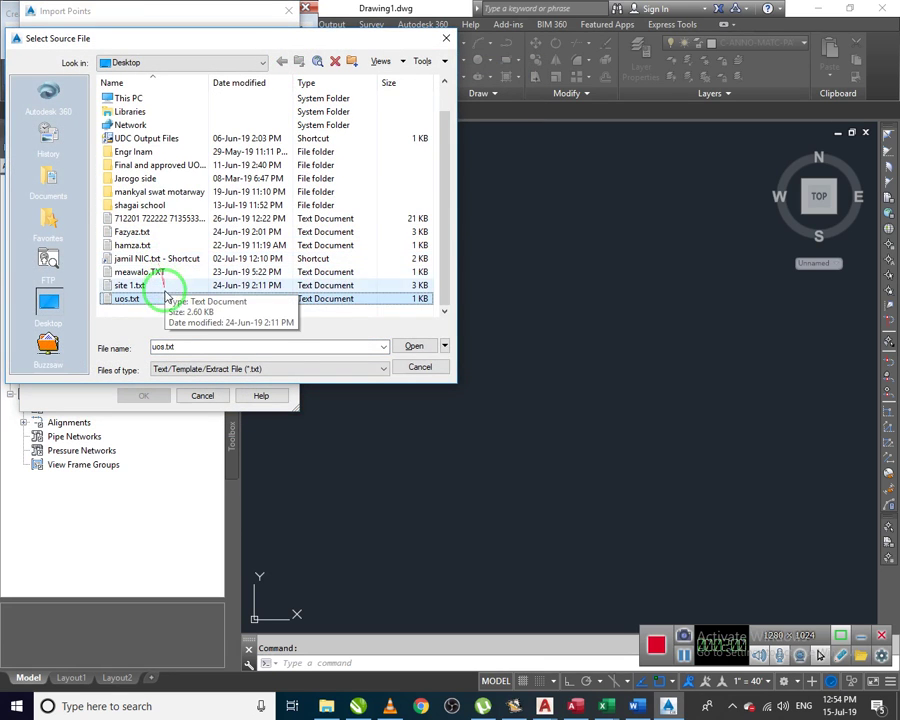
pyautogui.click(418, 346)
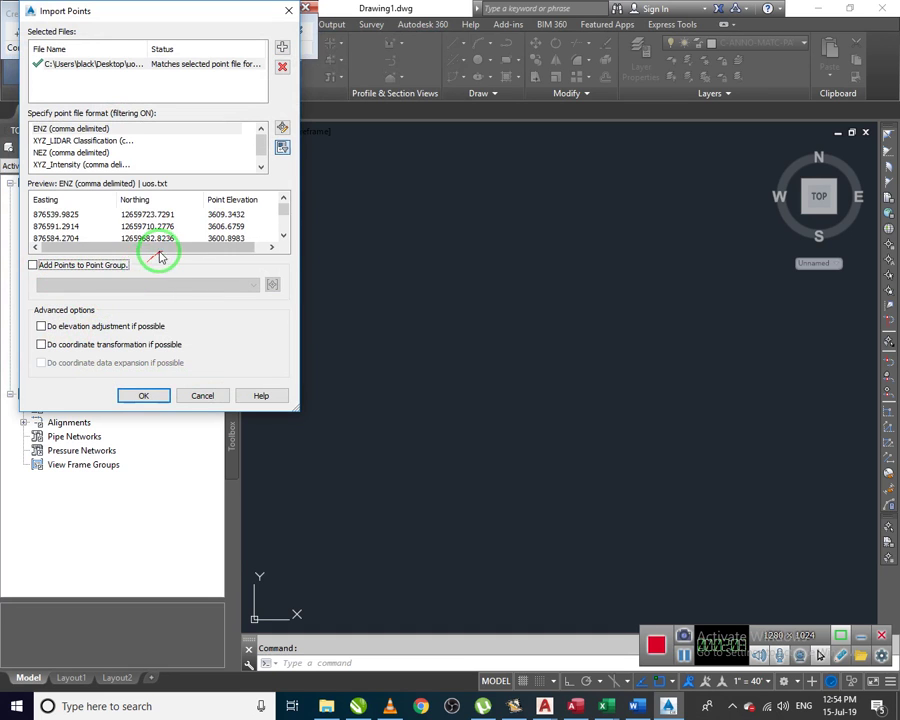
pyautogui.click(158, 396)
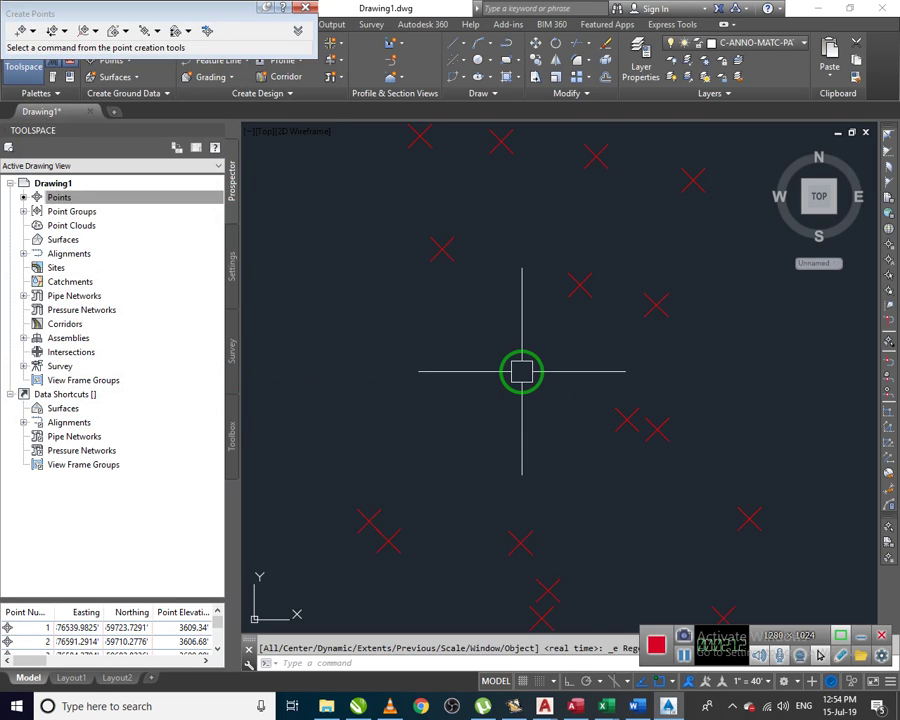
pyautogui.moveTo(552, 422); pyautogui.dragTo(504, 414, button='middle')
pyautogui.moveTo(420, 275)
pyautogui.mouseDown()
pyautogui.moveTo(374, 496)
pyautogui.moveTo(552, 373)
pyautogui.moveTo(583, 412)
pyautogui.moveTo(611, 350)
pyautogui.moveTo(679, 412)
pyautogui.moveTo(502, 352)
pyautogui.moveTo(455, 275)
pyautogui.mouseUp()
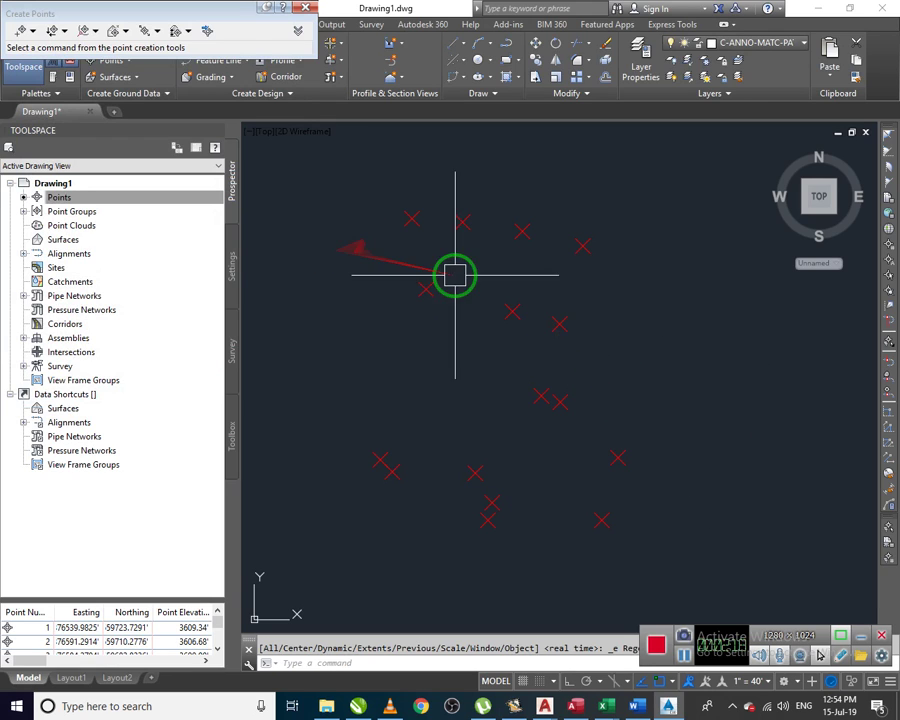
pyautogui.click(305, 8)
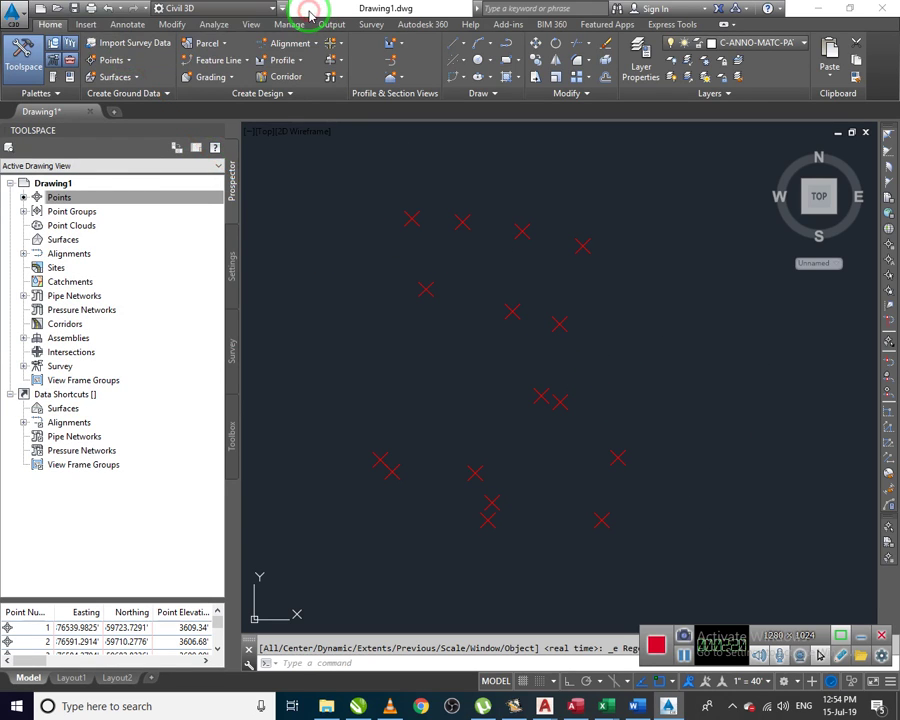
# - Start a new TIN surface and name it Surface EG
pyautogui.click(40, 198)
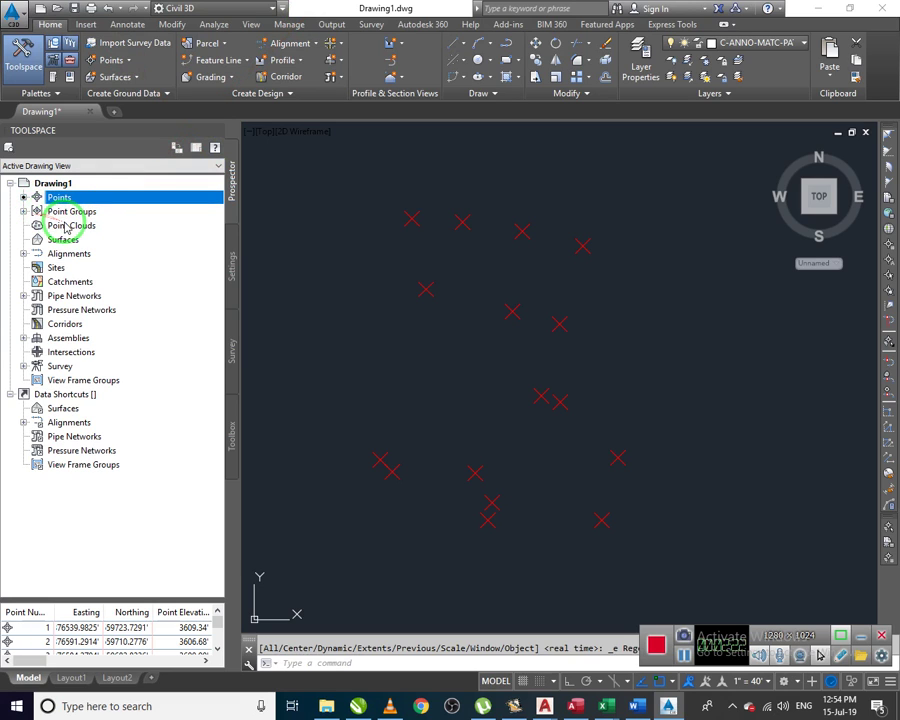
pyautogui.rightClick(57, 239)
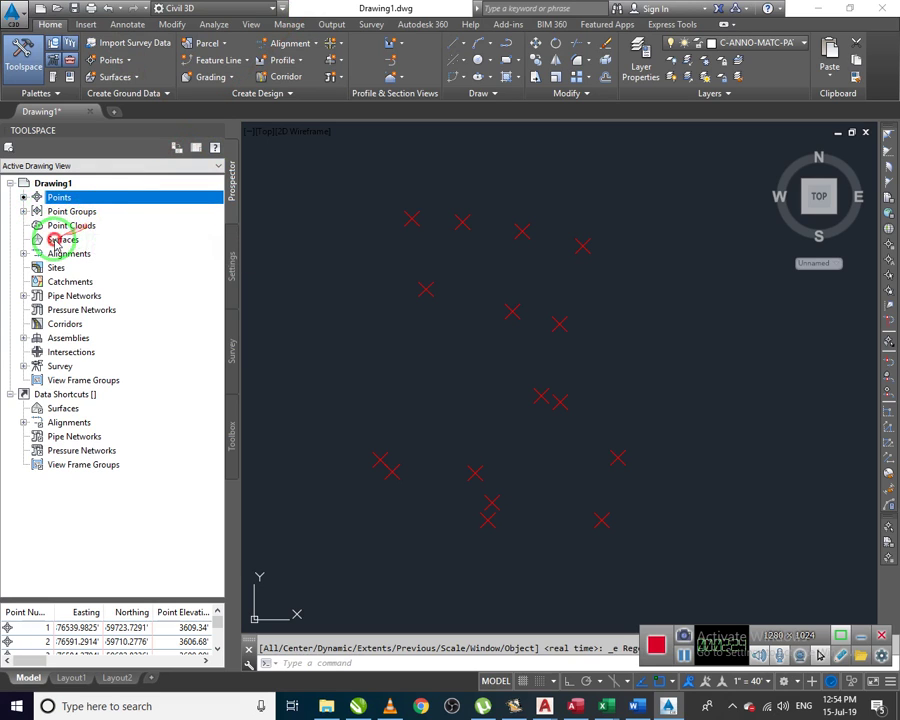
pyautogui.click(90, 248)
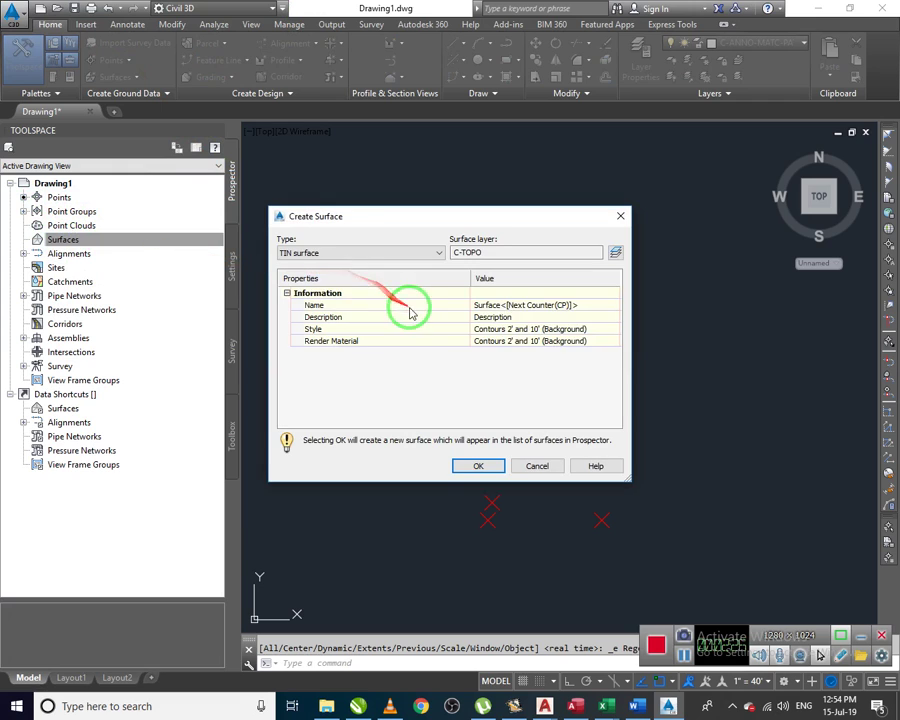
pyautogui.click(583, 303)
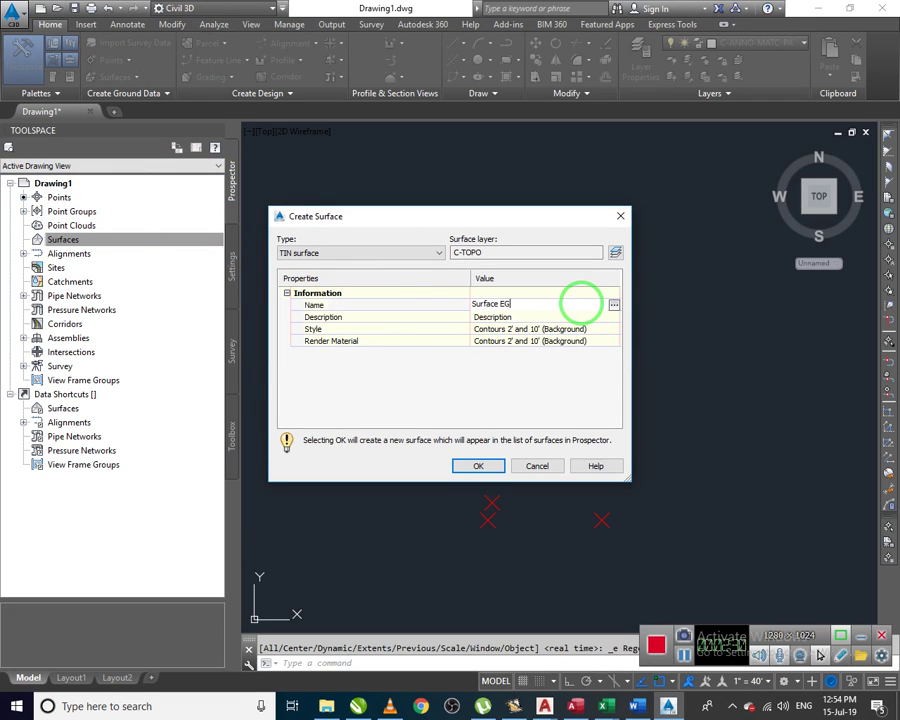
pyautogui.press('Return')
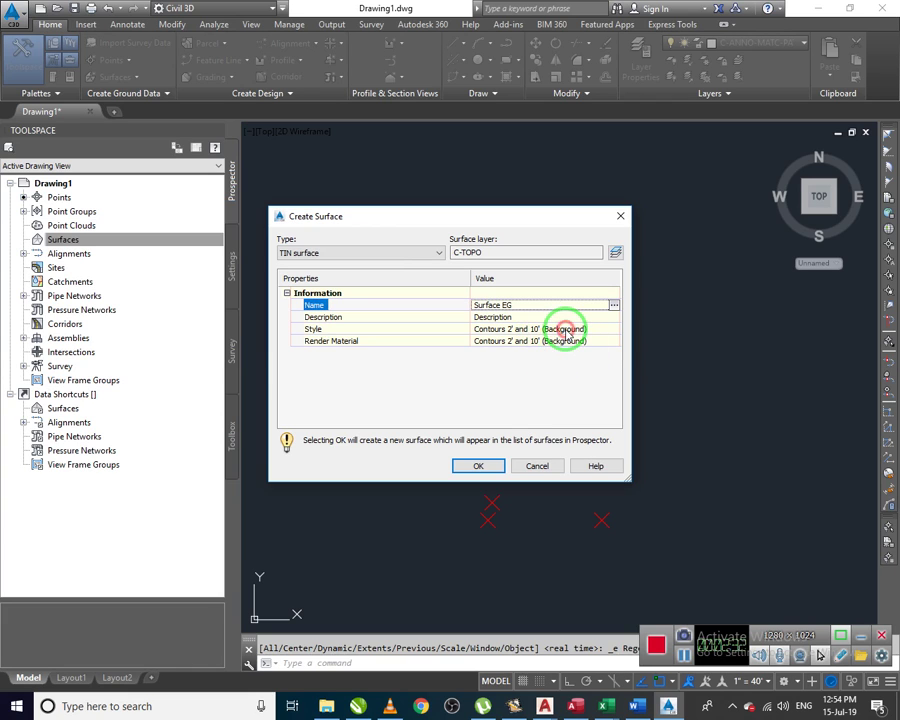
# - Set the surface style to Contours 1' and 5' (Background) and create the surface
pyautogui.click(611, 331)
pyautogui.click(613, 331)
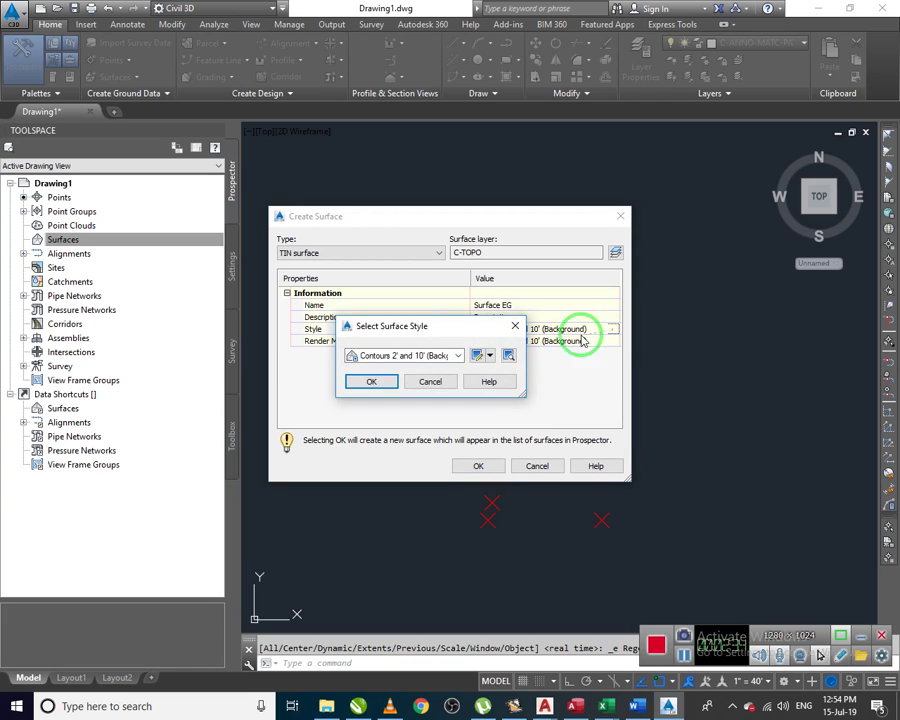
pyautogui.click(460, 356)
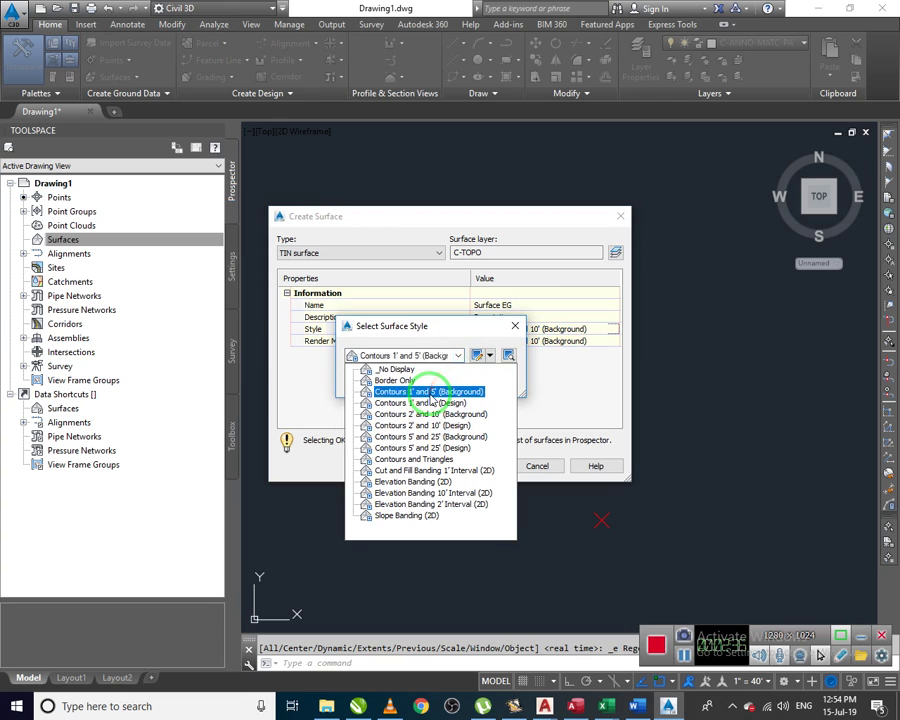
pyautogui.click(428, 414)
pyautogui.click(378, 383)
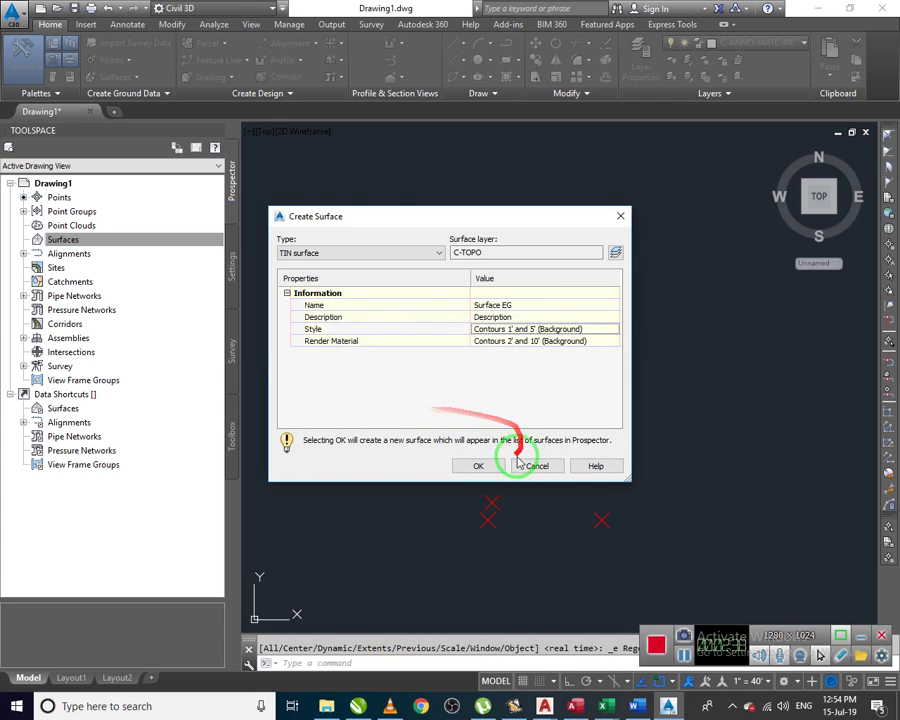
pyautogui.click(478, 466)
# - Add the _All Points point group to the definition of Surface EG and check the generated contours
pyautogui.click(38, 240)
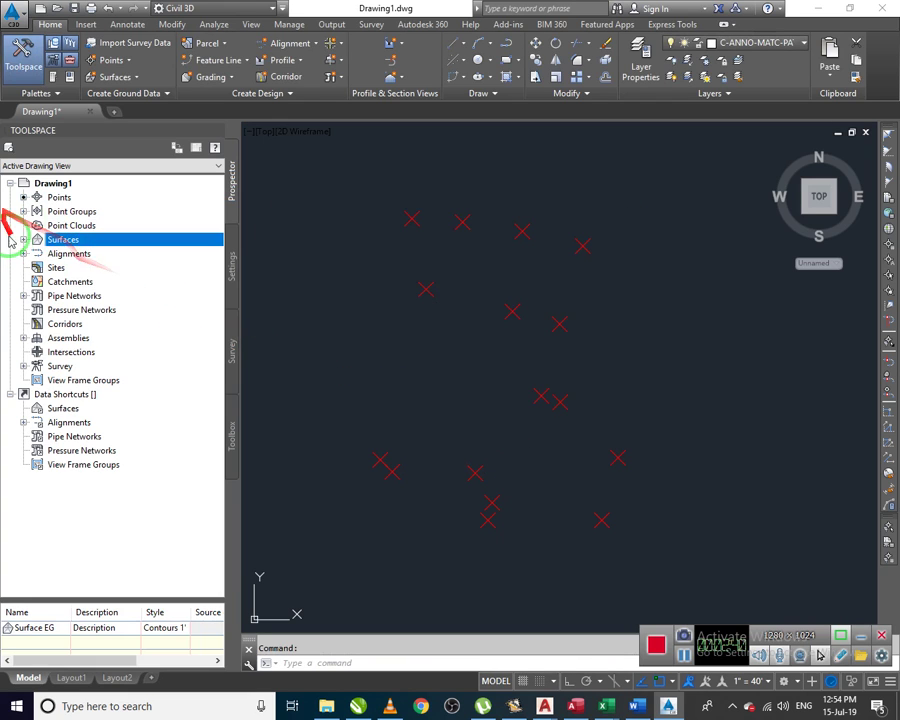
pyautogui.click(23, 240)
pyautogui.click(37, 254)
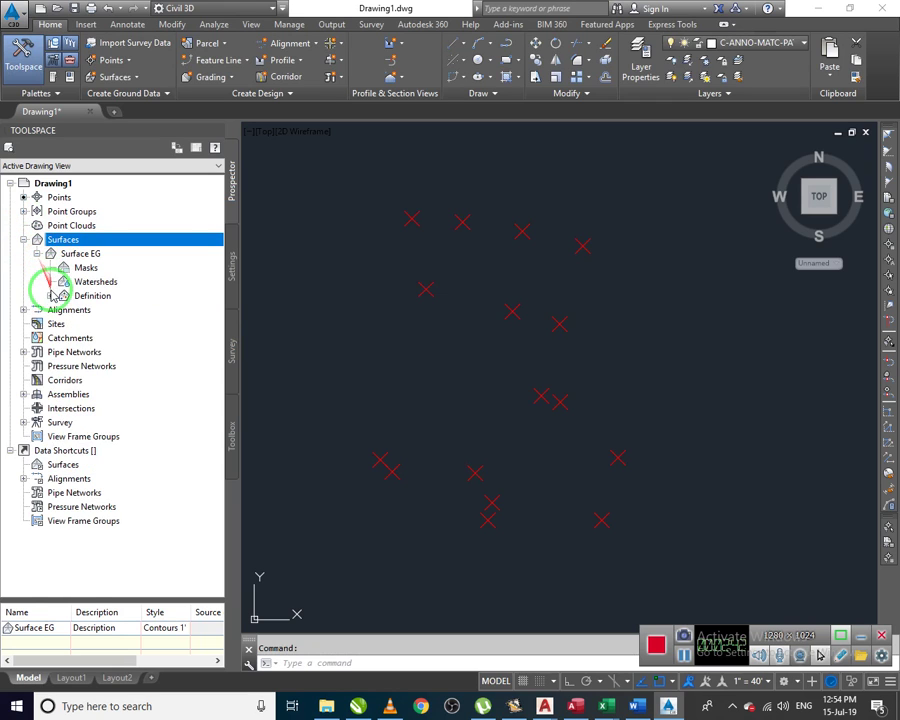
pyautogui.click(50, 296)
pyautogui.click(108, 395)
pyautogui.rightClick(110, 395)
pyautogui.click(100, 409)
pyautogui.rightClick(108, 410)
pyautogui.click(146, 418)
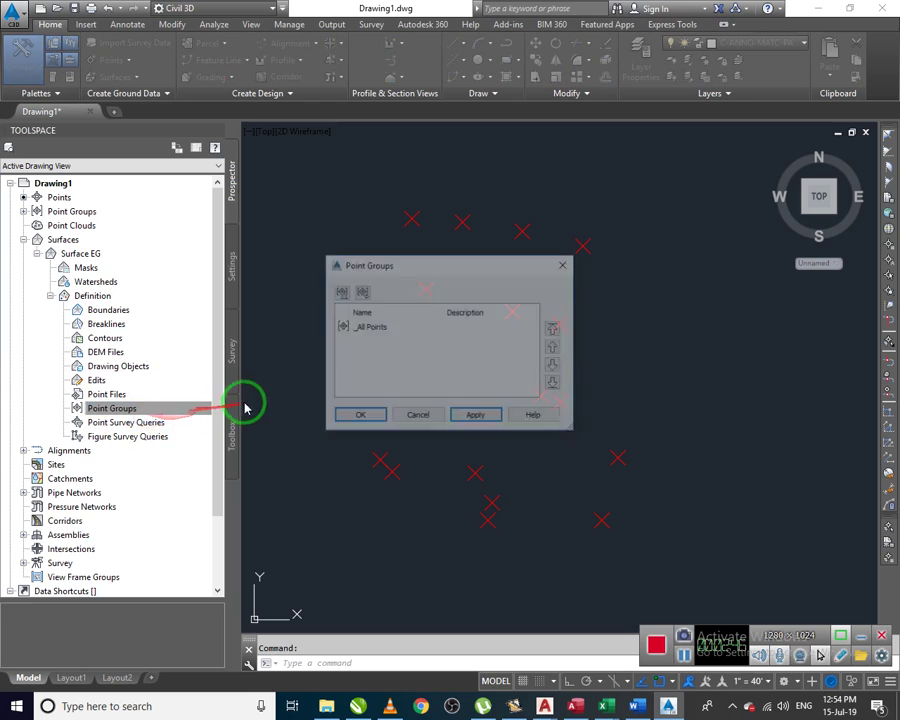
pyautogui.click(378, 327)
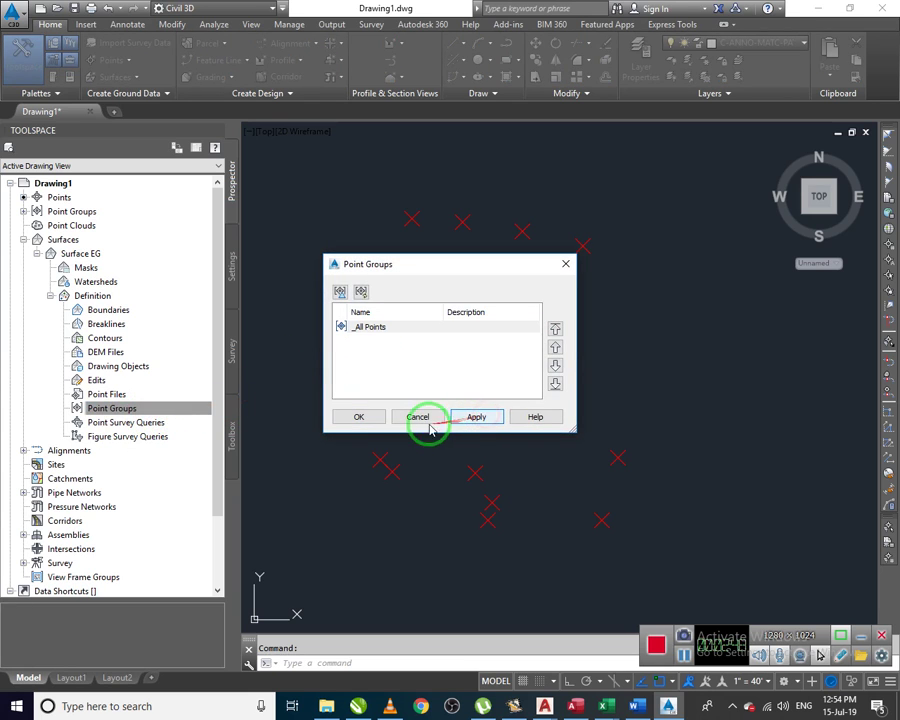
pyautogui.click(360, 418)
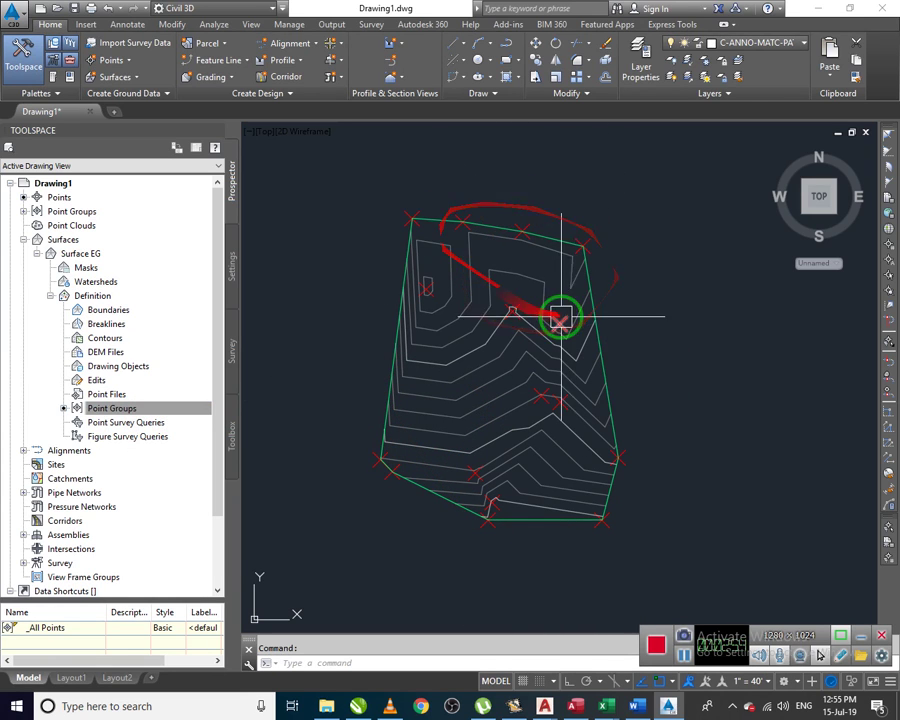
pyautogui.scroll(2, 388, 390)
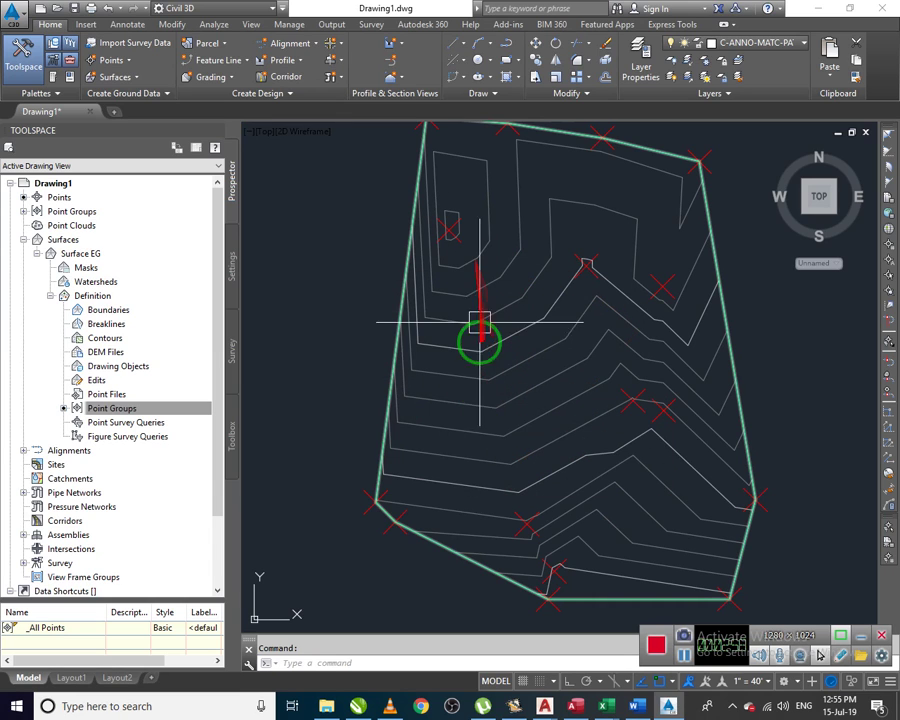
pyautogui.moveTo(510, 375)
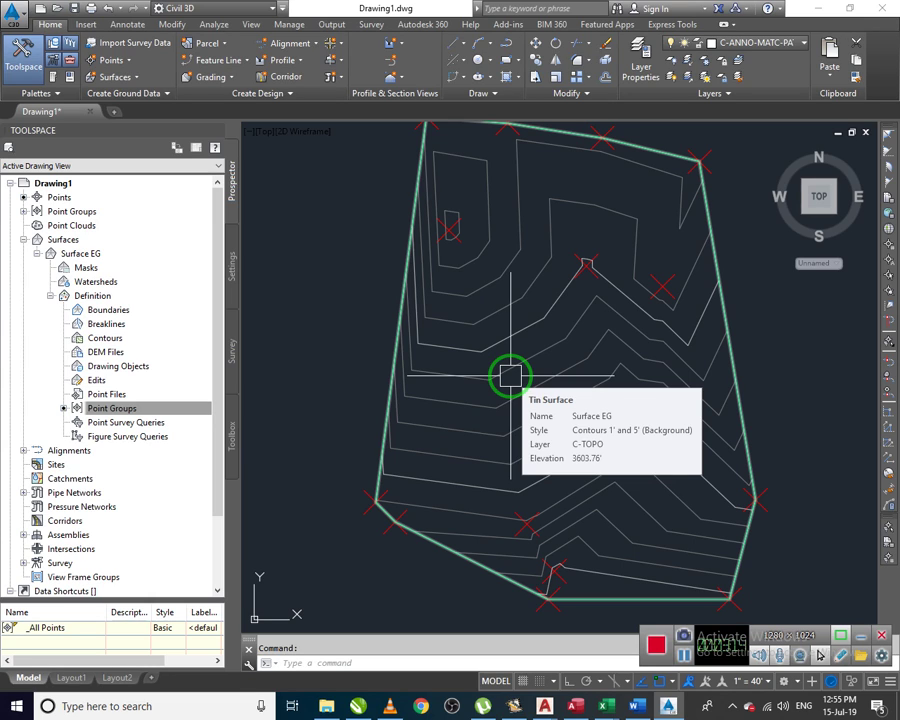
# - Draw a rectangle about 53 by 40 ft over the contours in the middle of Surface EG
pyautogui.press('Escape')
pyautogui.write('rec')
pyautogui.press('Return')
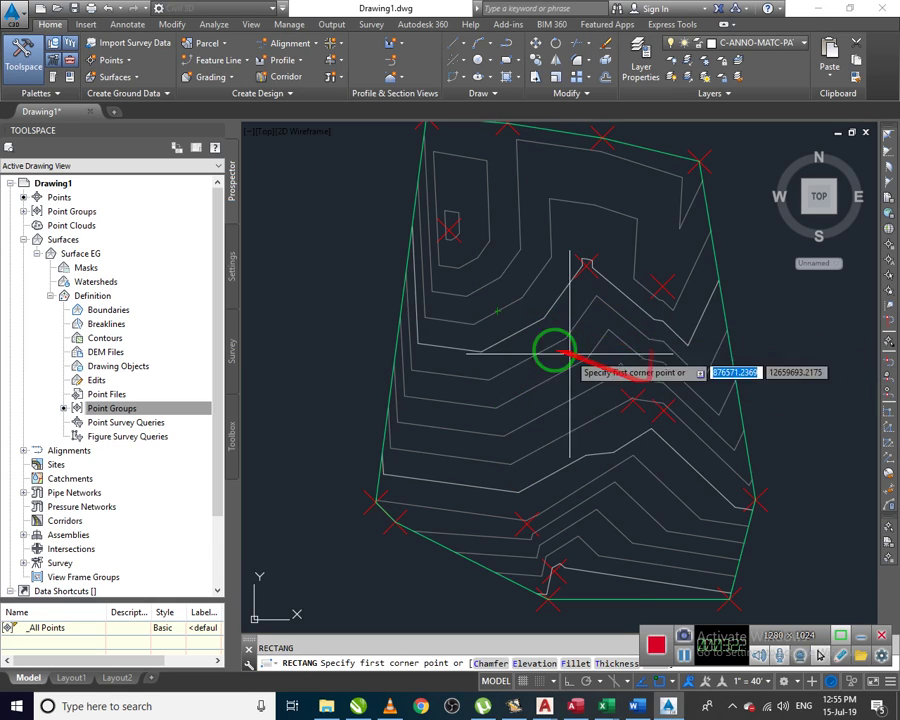
pyautogui.click(466, 297)
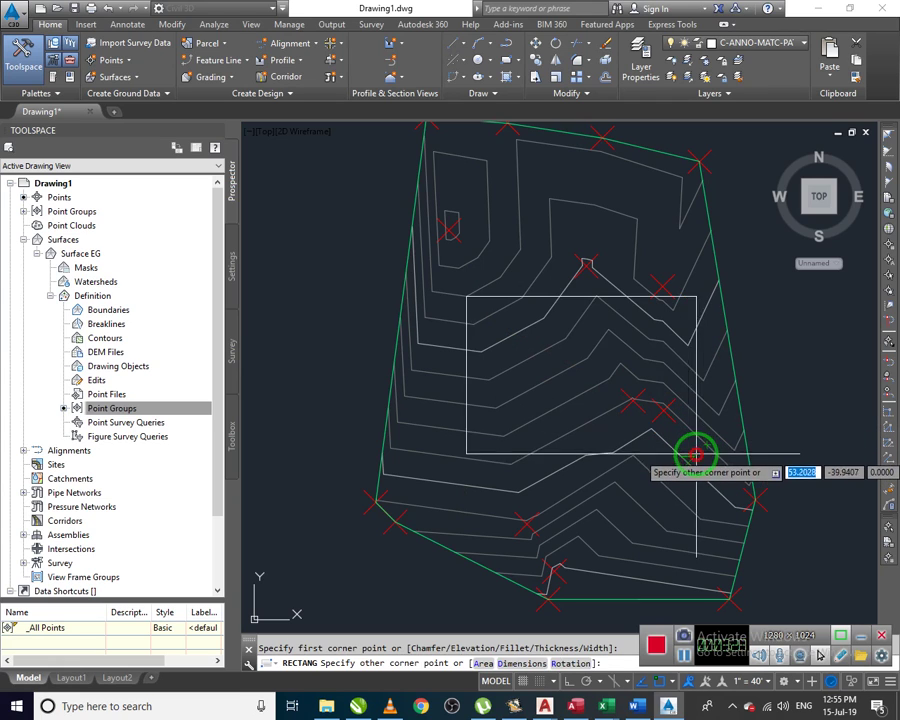
pyautogui.click(687, 461)
pyautogui.press('Escape')
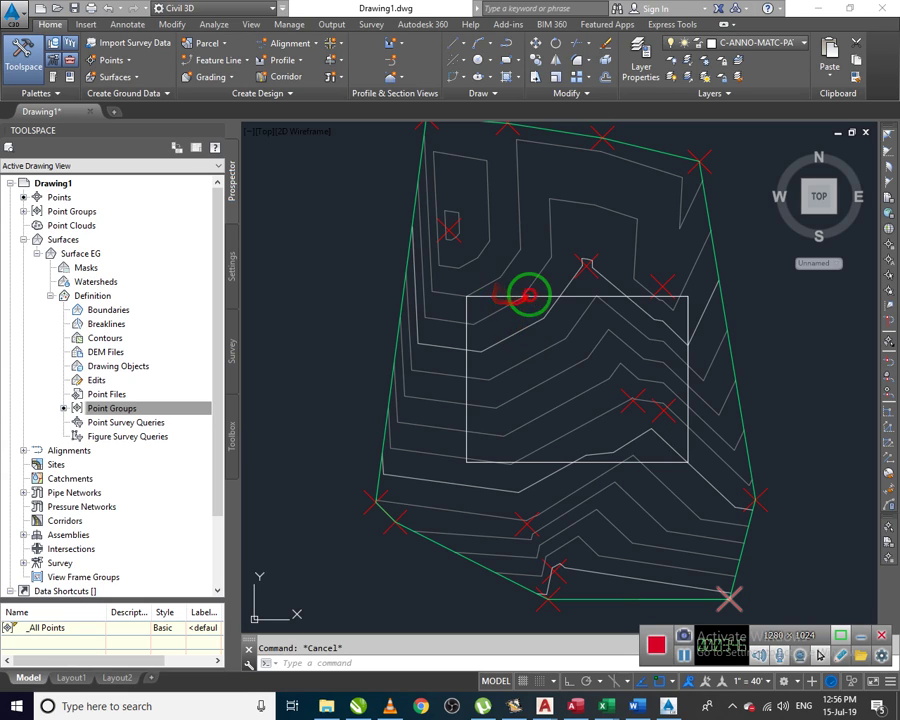
# - Check the rectangle's elevation in its properties and the elevation of Surface EG near the rectangle's upper-left corner
pyautogui.click(538, 297)
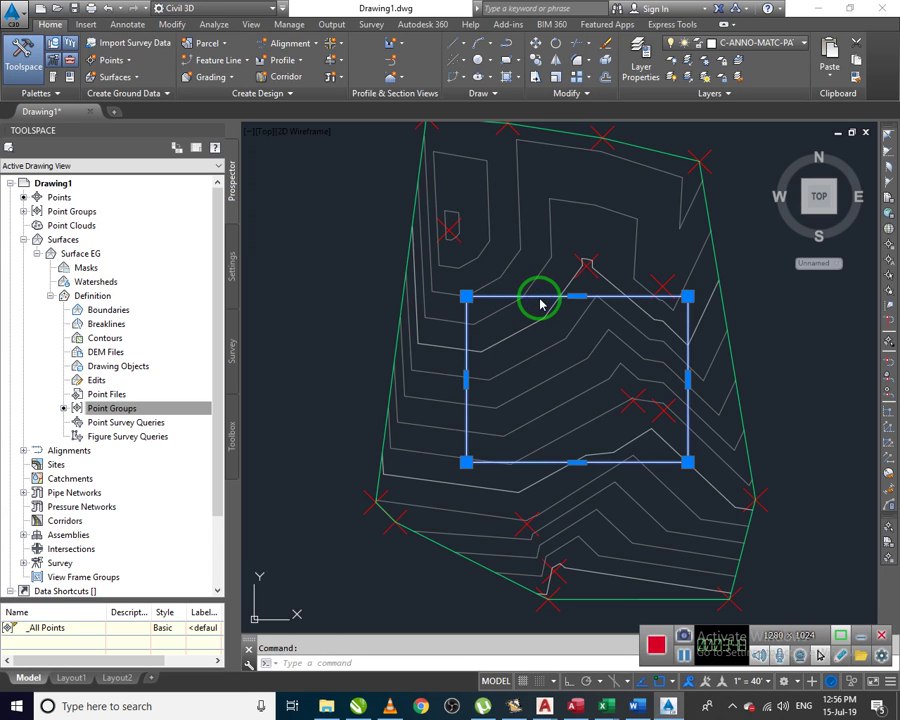
pyautogui.rightClick(540, 299)
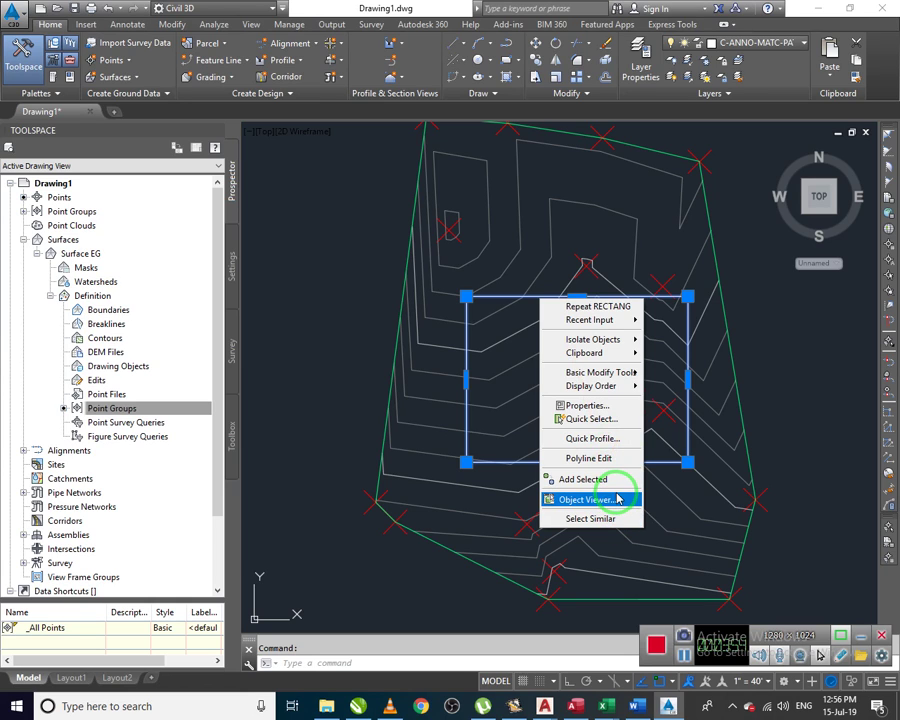
pyautogui.click(584, 405)
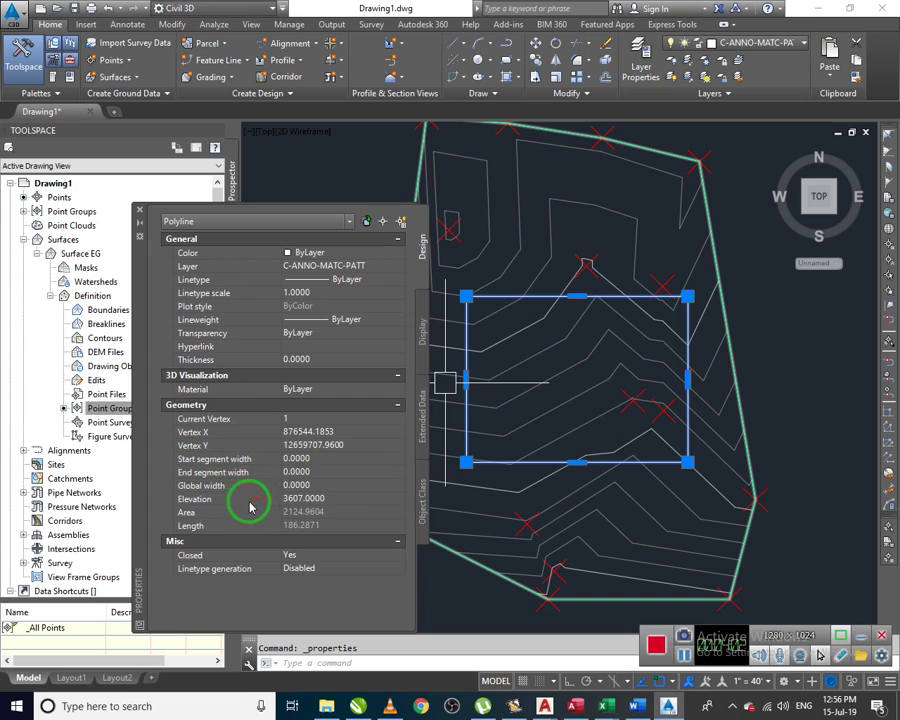
pyautogui.click(326, 500)
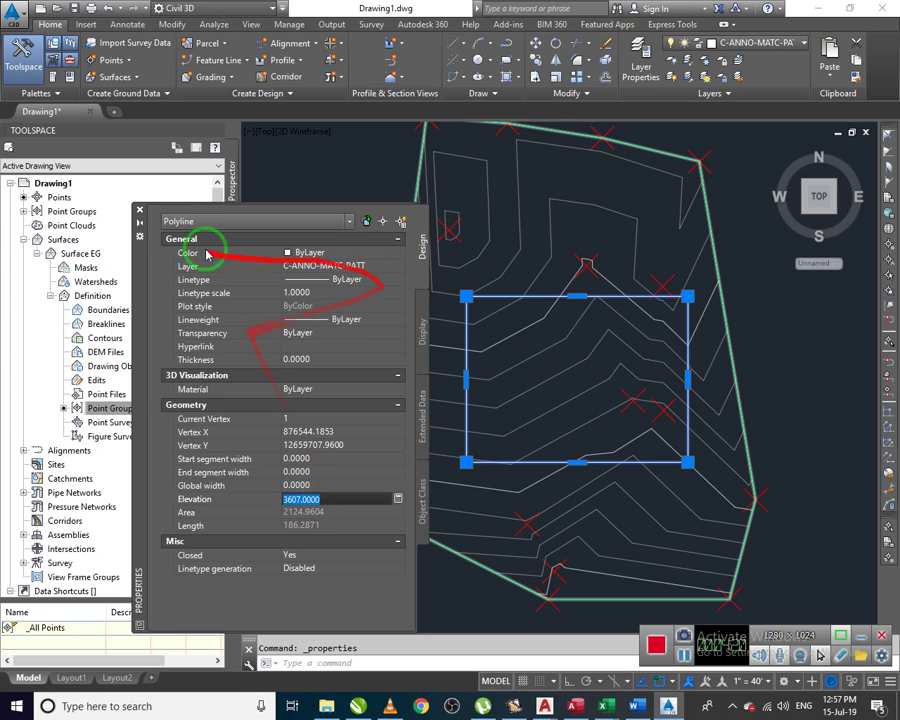
pyautogui.click(140, 209)
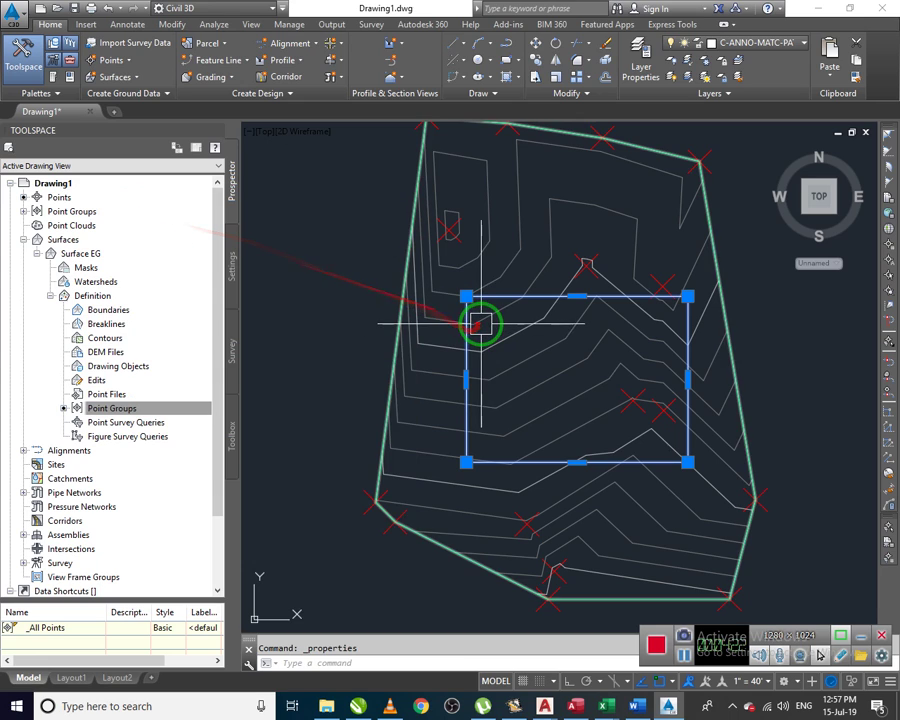
pyautogui.moveTo(481, 323)
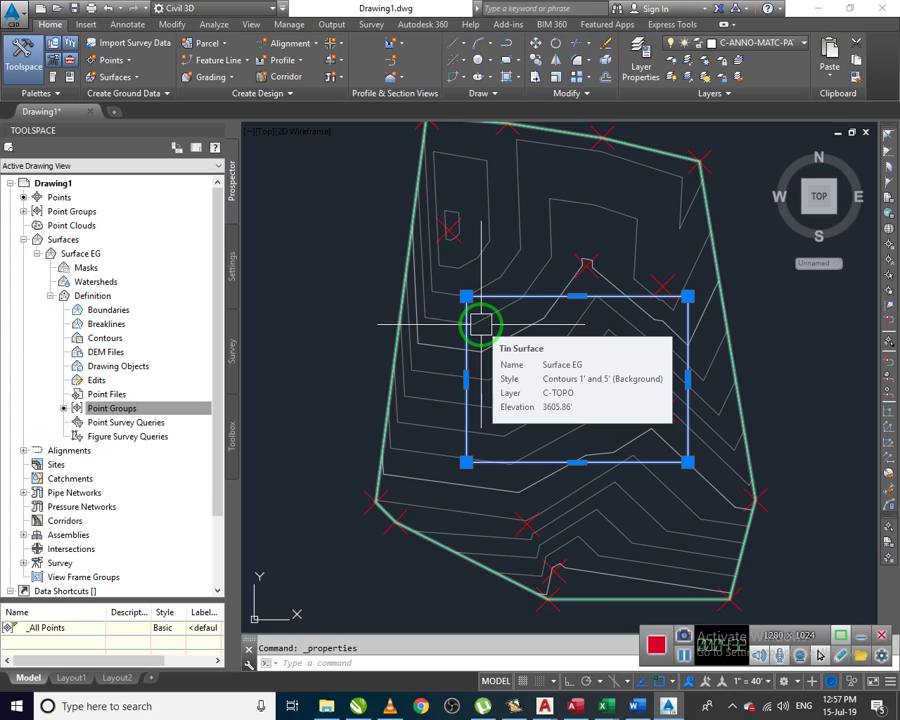
# - Start creating a feature line from the rectangle and add a new site named UOS plot for it
pyautogui.click(235, 61)
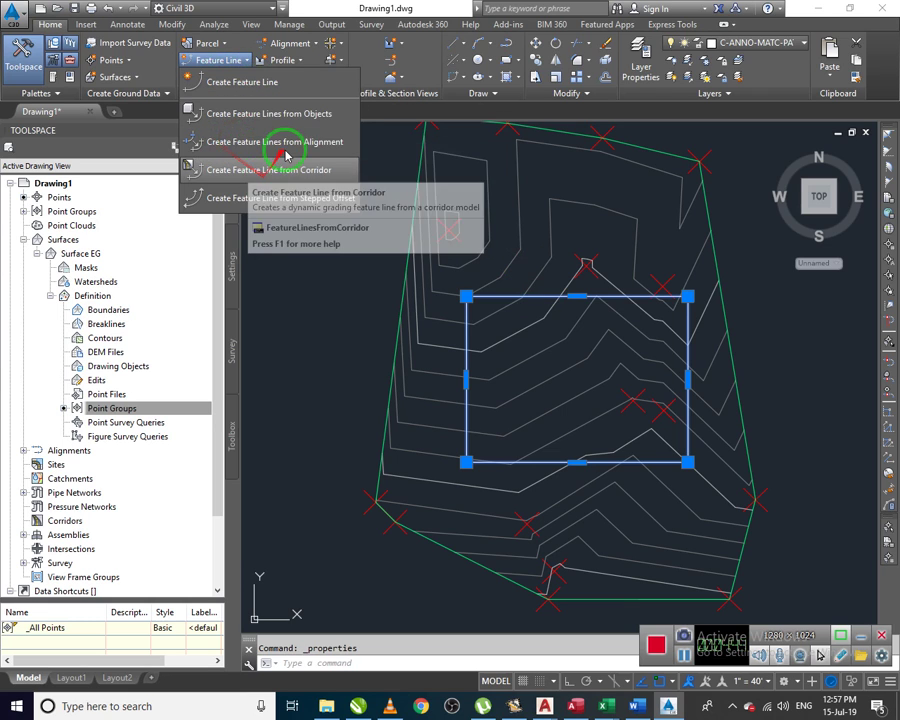
pyautogui.click(314, 116)
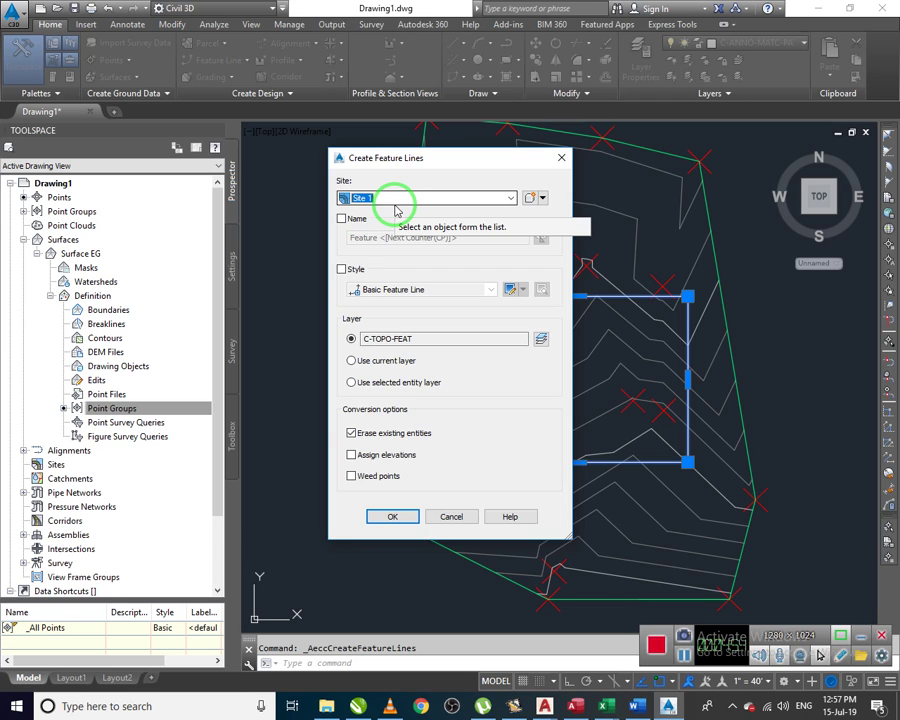
pyautogui.click(530, 198)
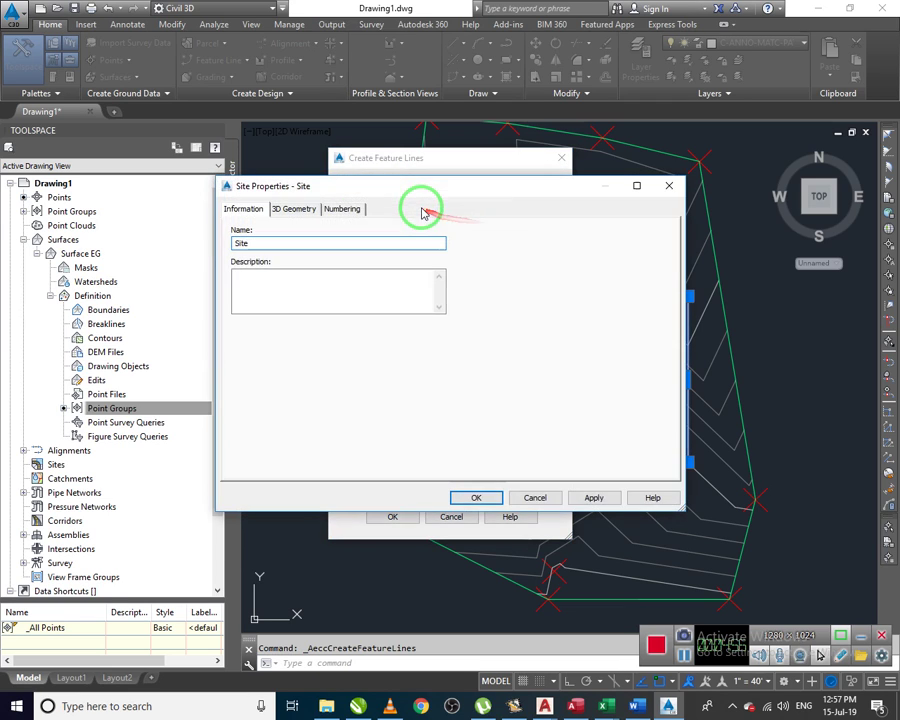
pyautogui.doubleClick(325, 242)
pyautogui.write('UOS plot')
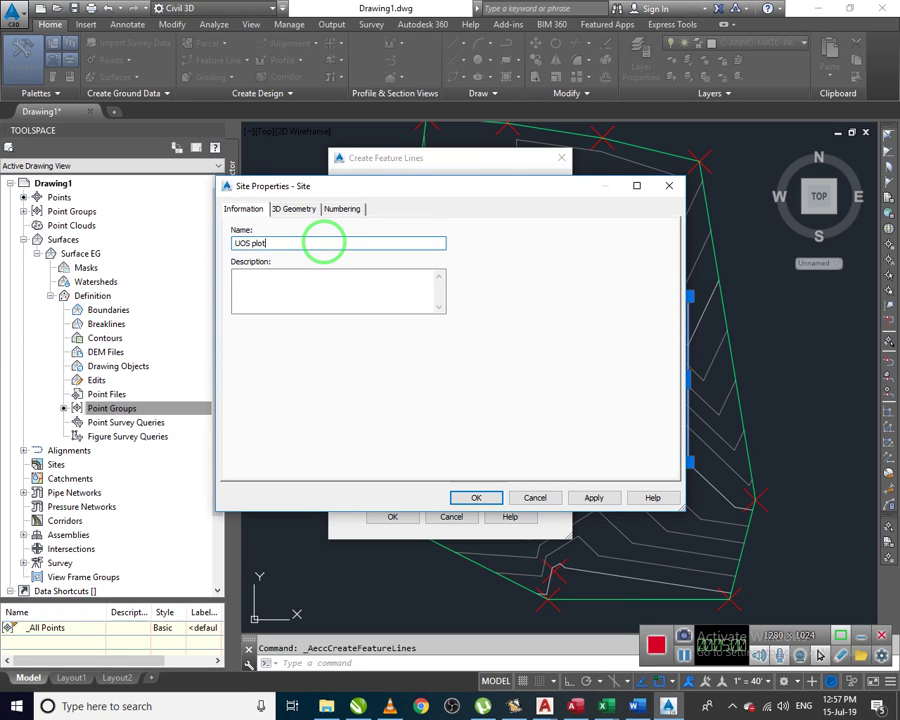
pyautogui.click(579, 499)
pyautogui.click(476, 497)
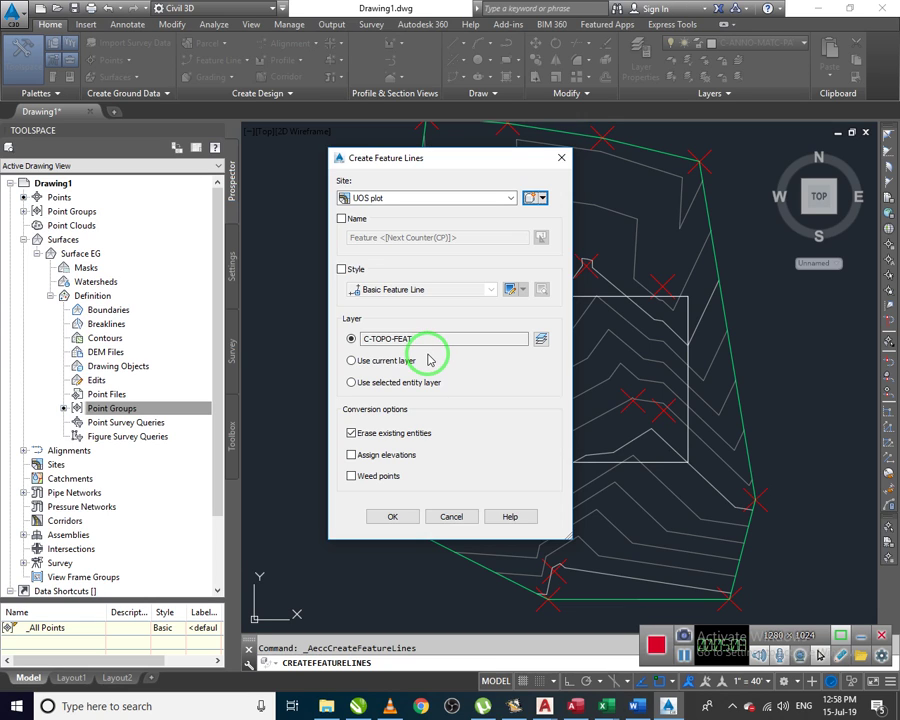
# - Set the feature line style to Basic, turn on Assign elevations and accept the feature line settings
pyautogui.click(343, 271)
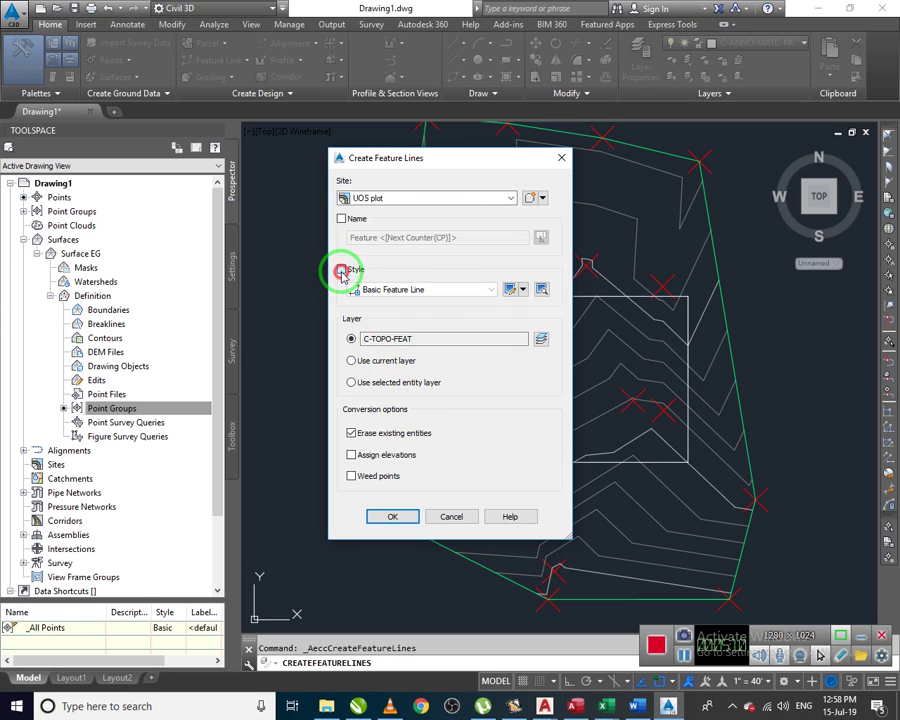
pyautogui.click(465, 290)
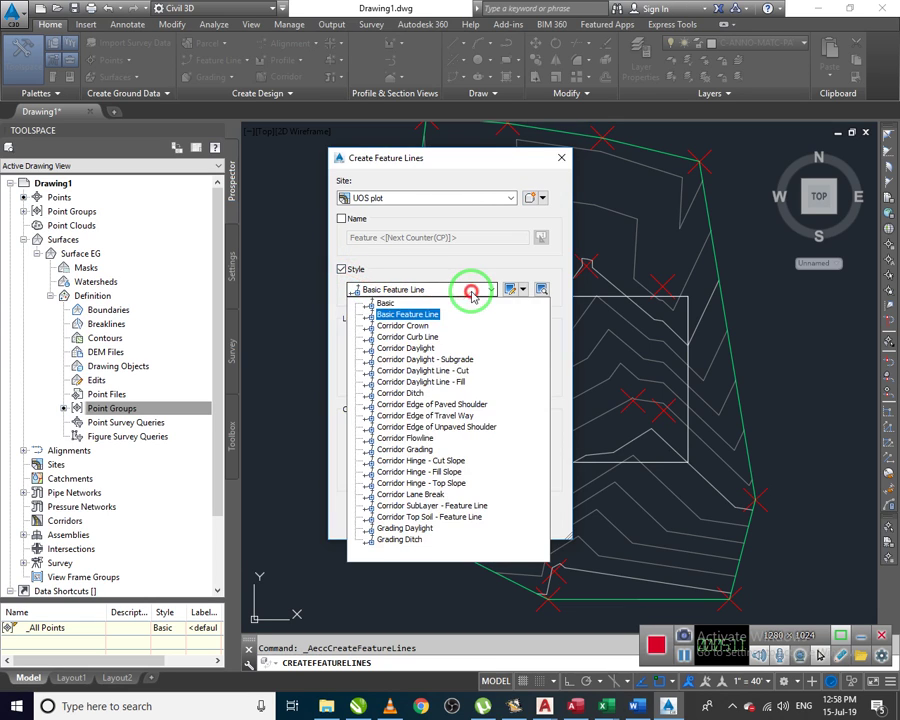
pyautogui.click(390, 302)
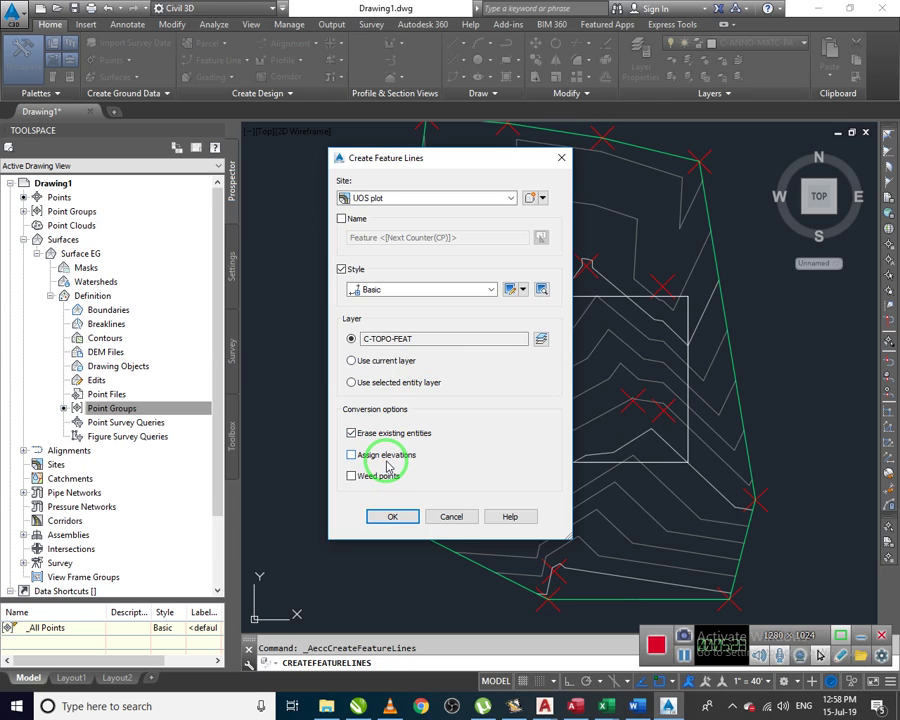
pyautogui.click(353, 456)
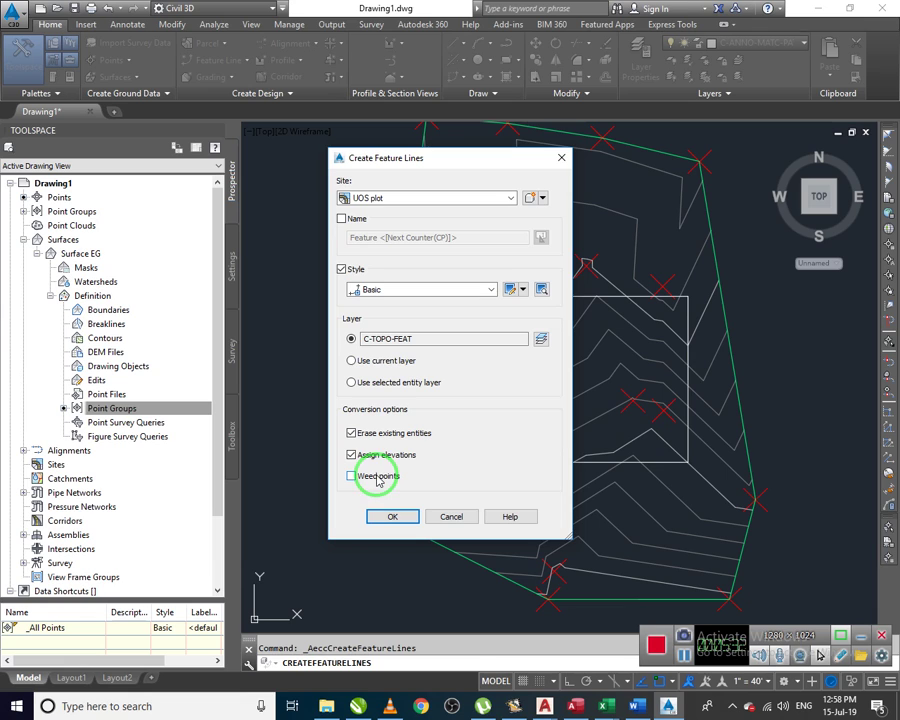
pyautogui.click(392, 516)
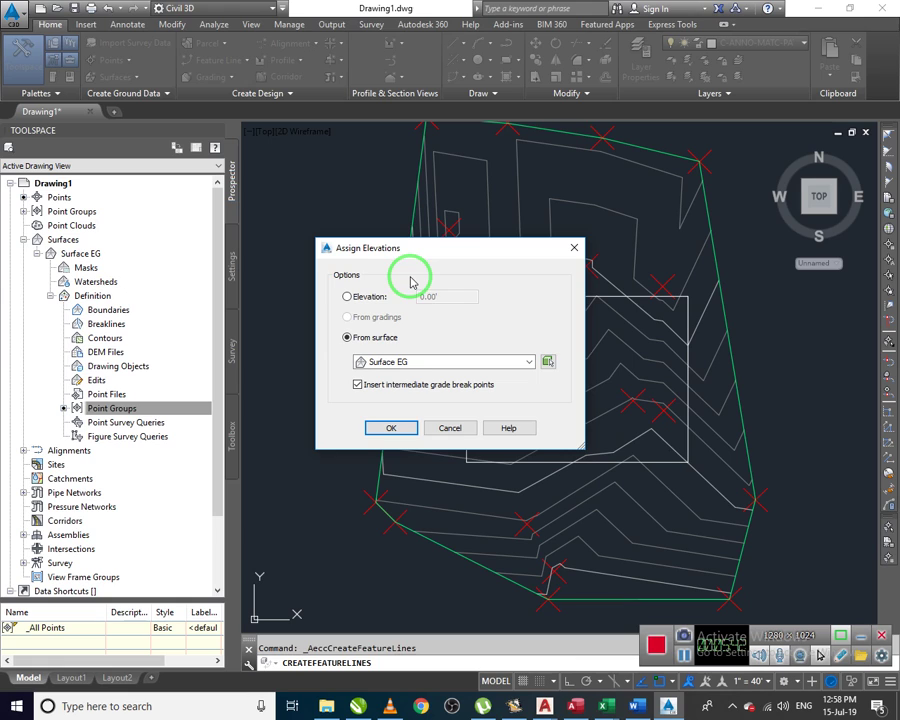
# - Assign a fixed elevation of 3603 to the feature line and create it
pyautogui.click(348, 297)
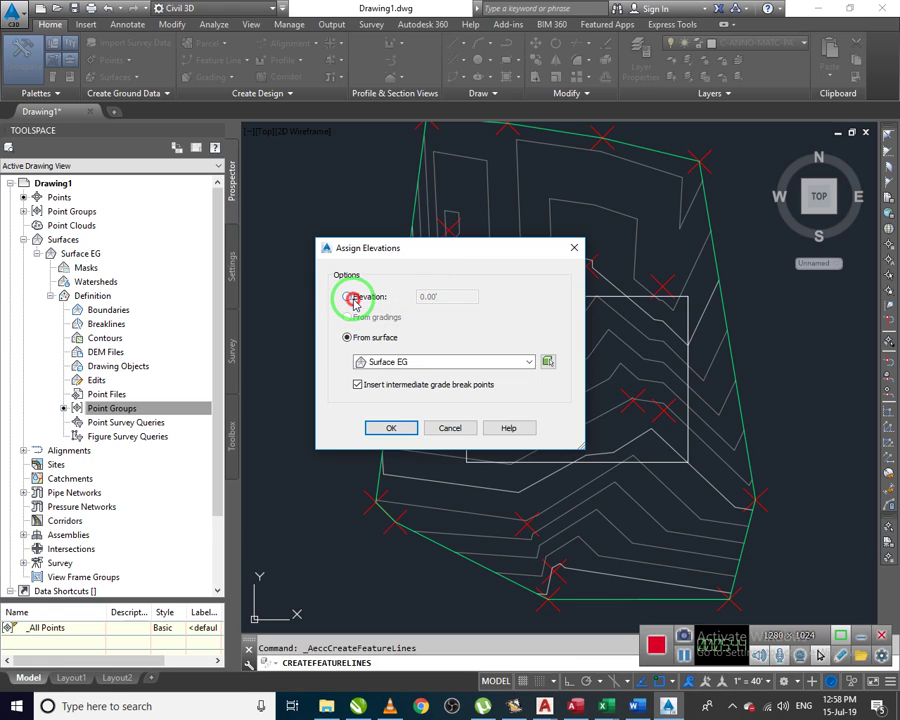
pyautogui.click(382, 298)
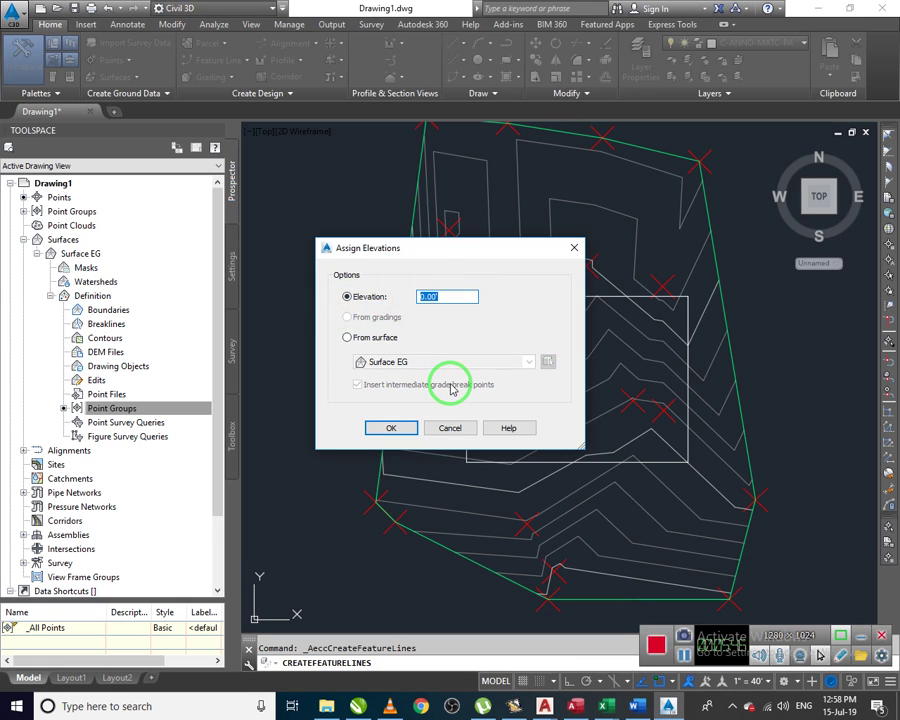
pyautogui.write('3603')
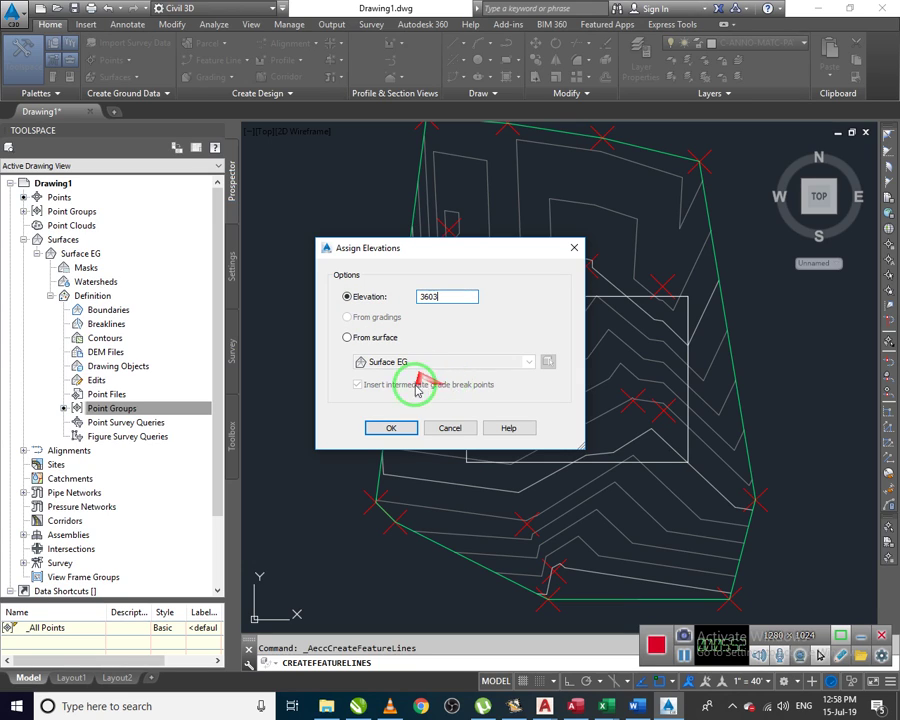
pyautogui.click(397, 429)
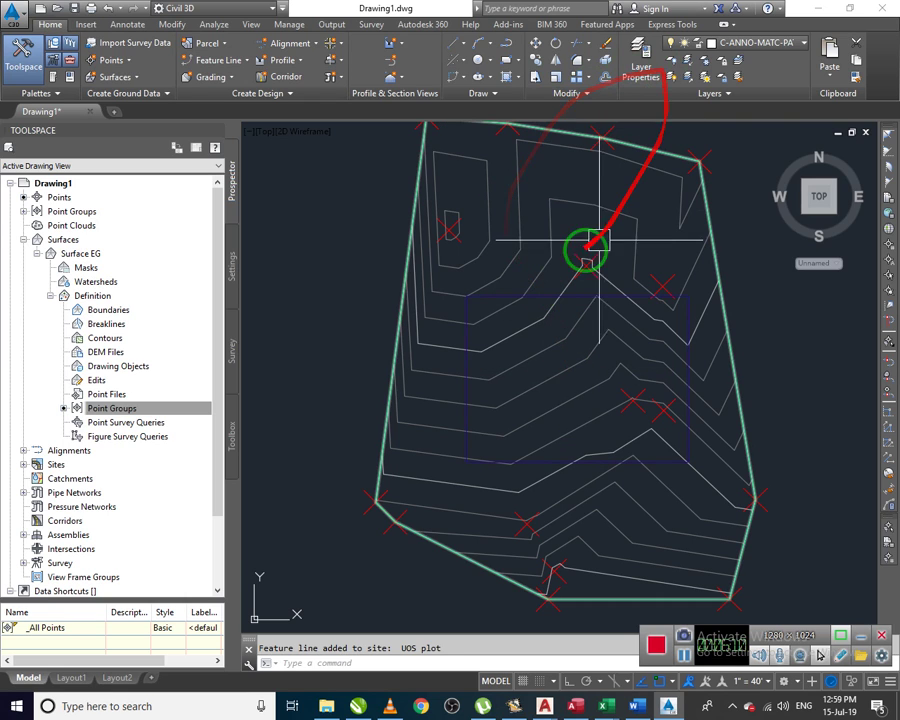
# - Open the Elevation Editor for the rectangular feature line to review its elevations by station
pyautogui.click(546, 294)
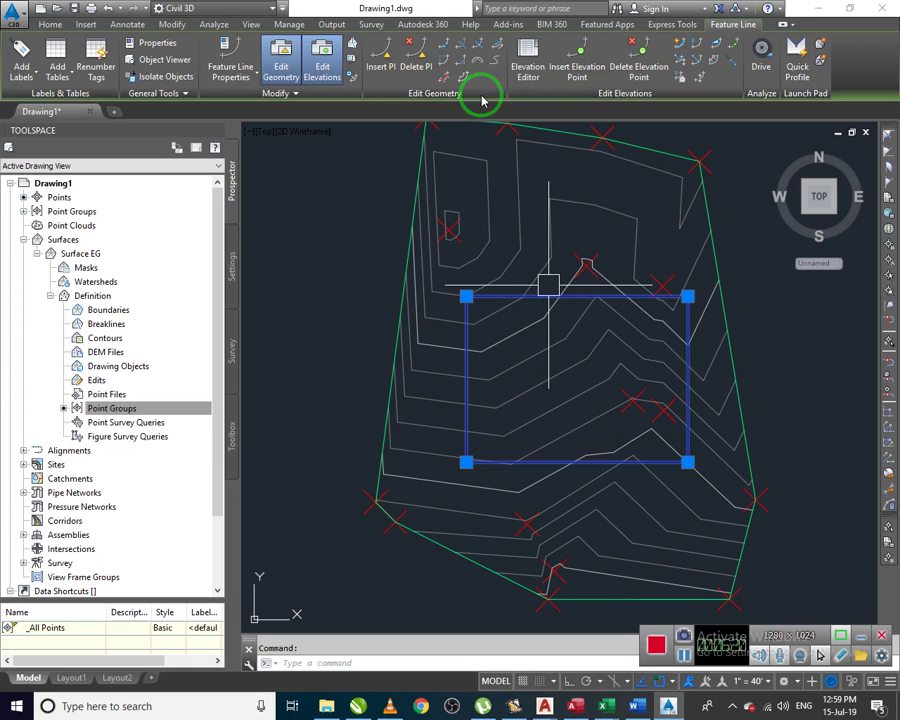
pyautogui.moveTo(530, 85); pyautogui.dragTo(350, 89)
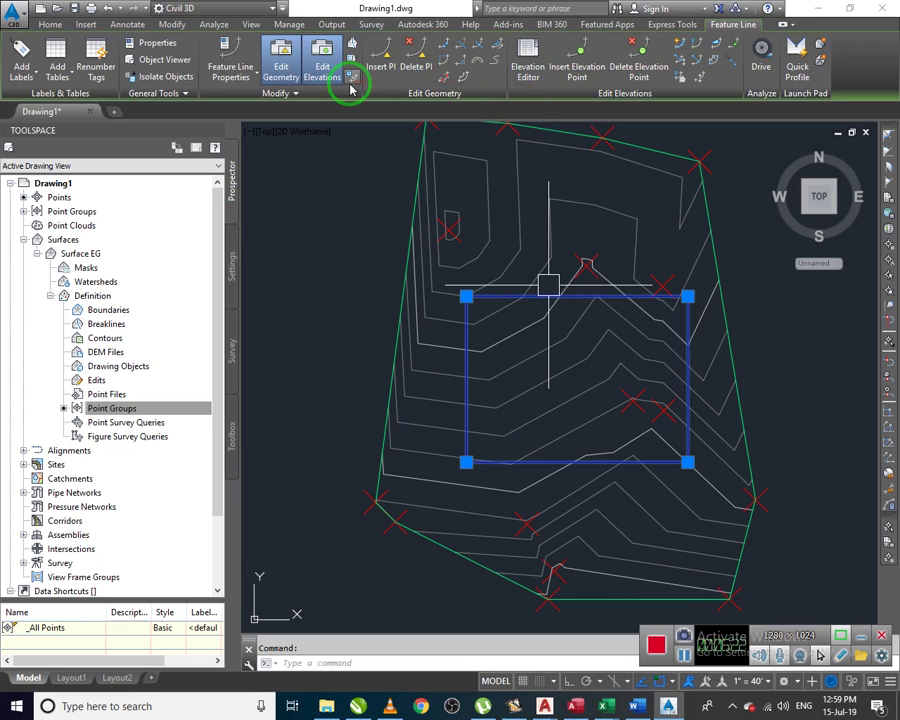
pyautogui.click(323, 70)
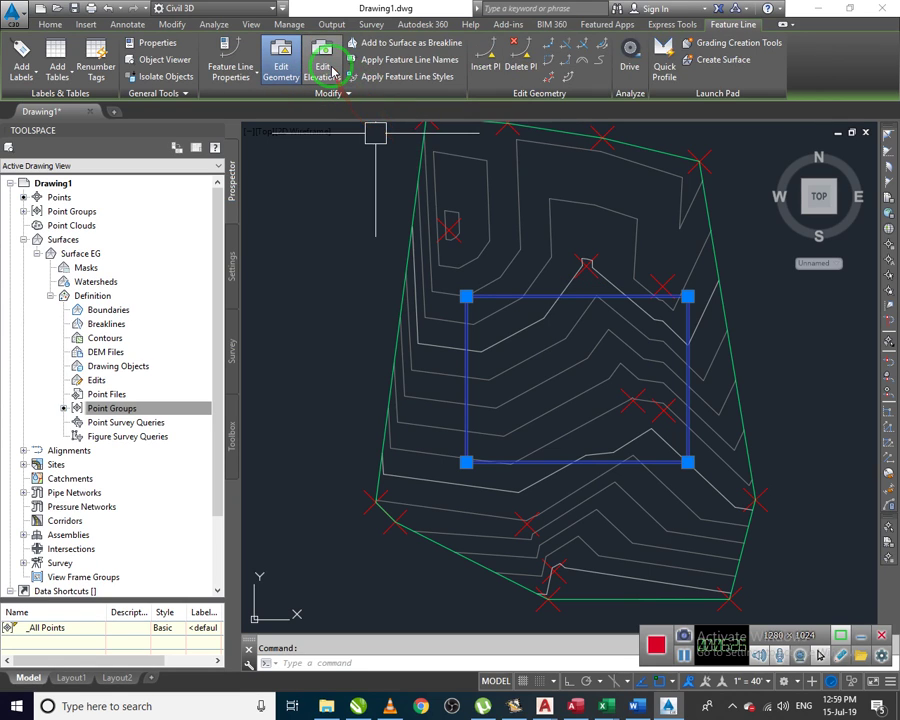
pyautogui.click(330, 68)
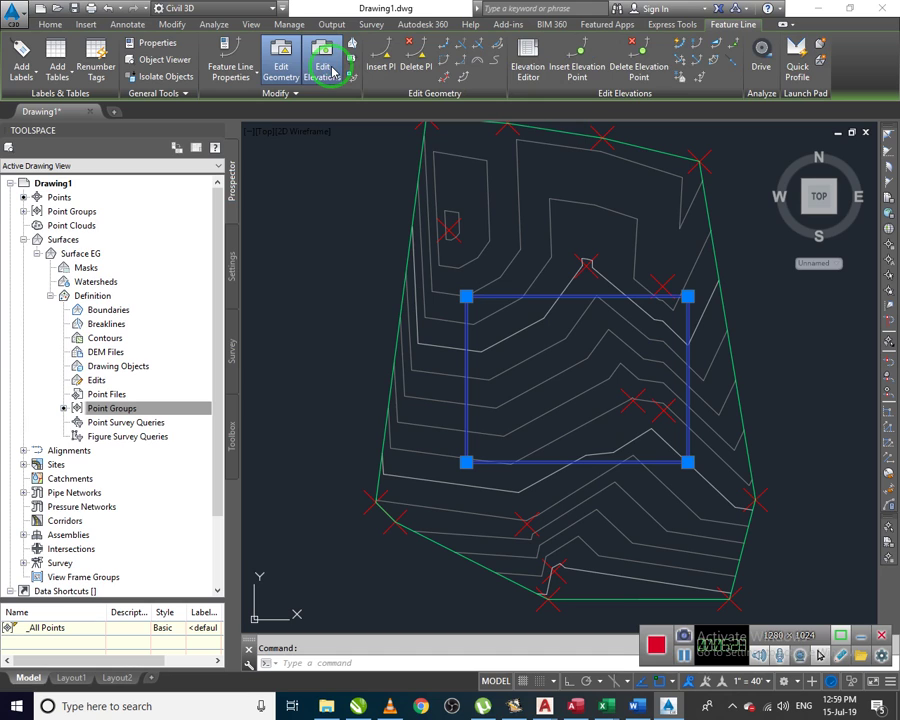
pyautogui.click(529, 52)
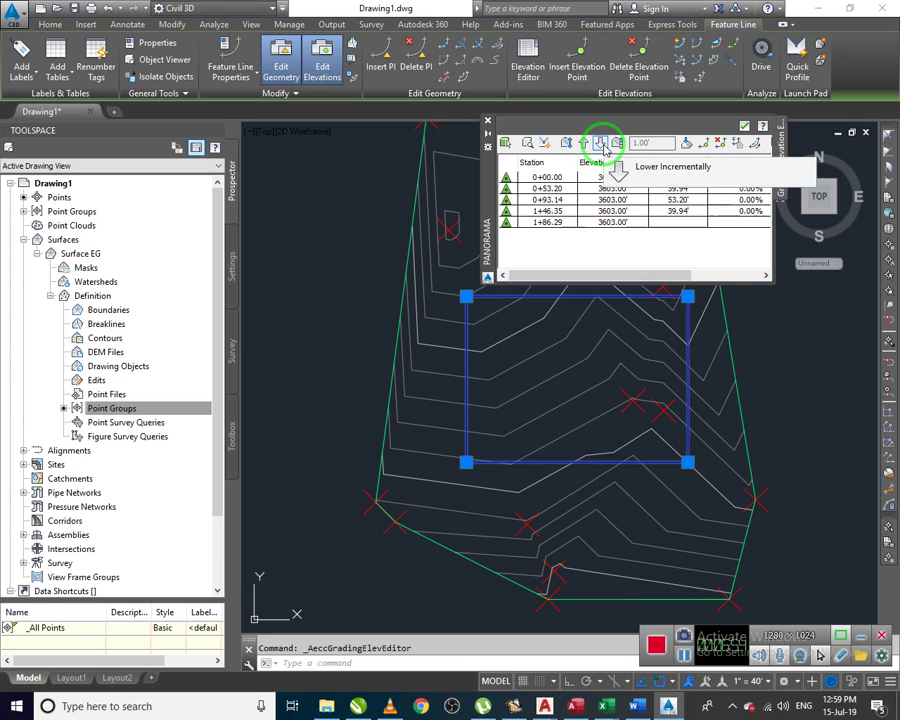
# - Try raising and lowering the whole feature line in 1 ft increments, ending at 3603 ft, and close the Elevation Editor
pyautogui.click(585, 143)
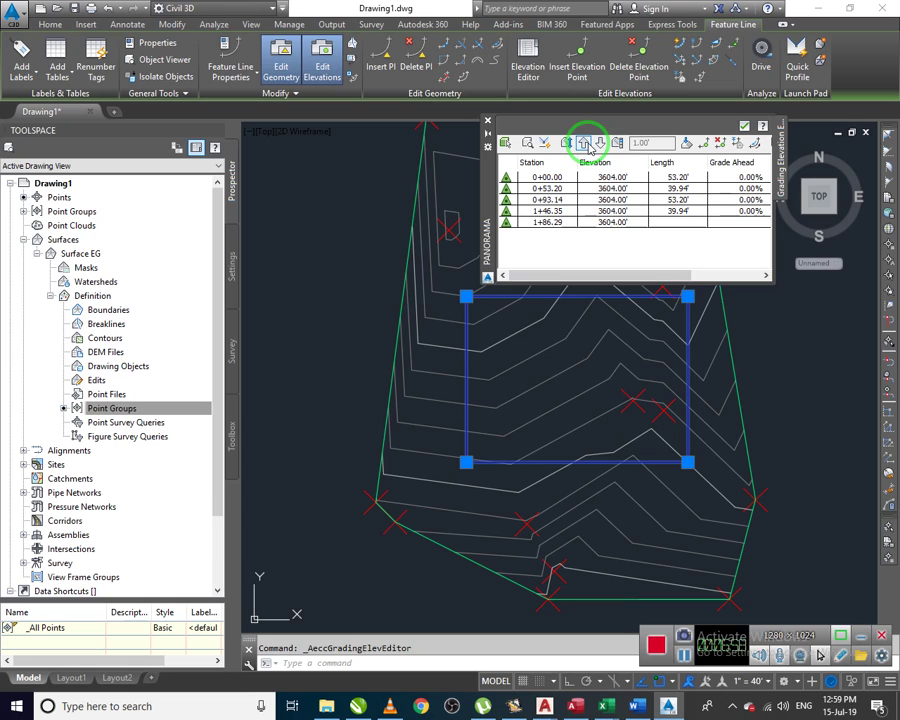
pyautogui.click(588, 145)
pyautogui.click(600, 145)
pyautogui.click(601, 146)
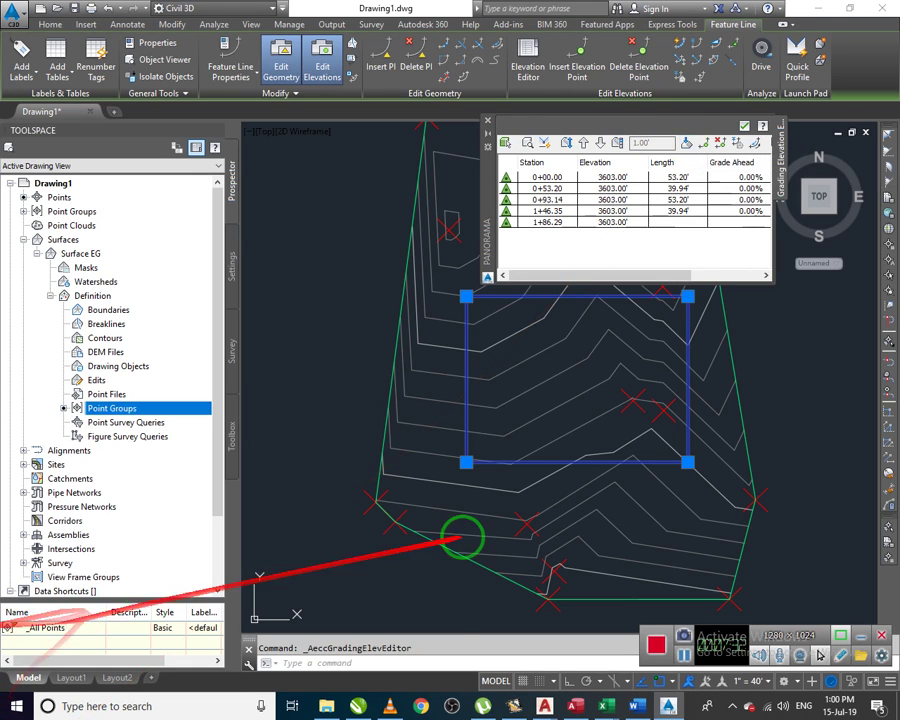
pyautogui.click(494, 125)
# - Select Surface EG together with the feature line and view them in the Object Viewer
pyautogui.click(746, 426)
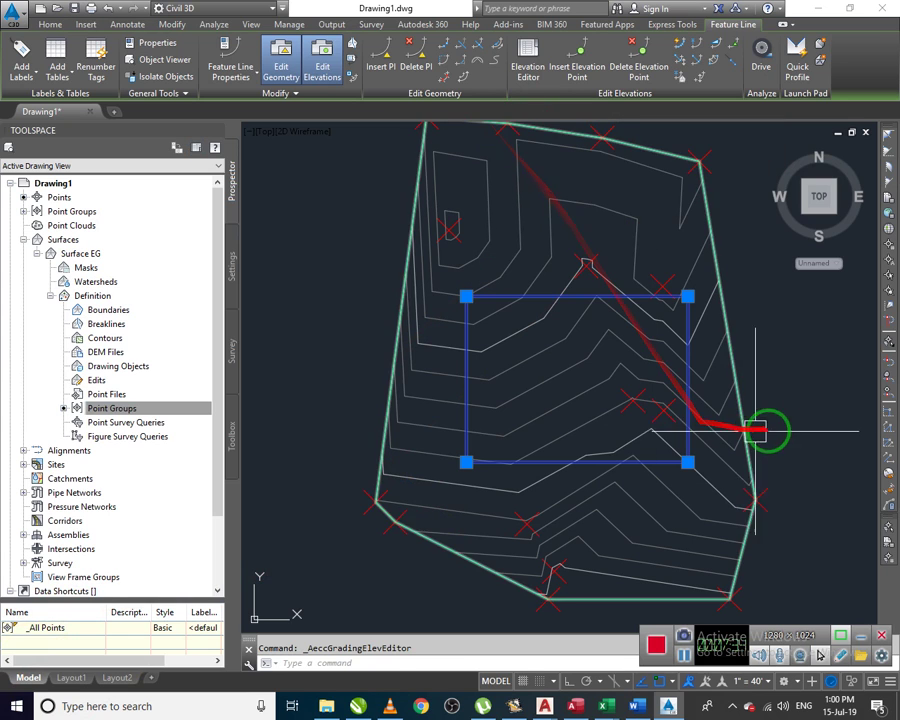
pyautogui.click(611, 300)
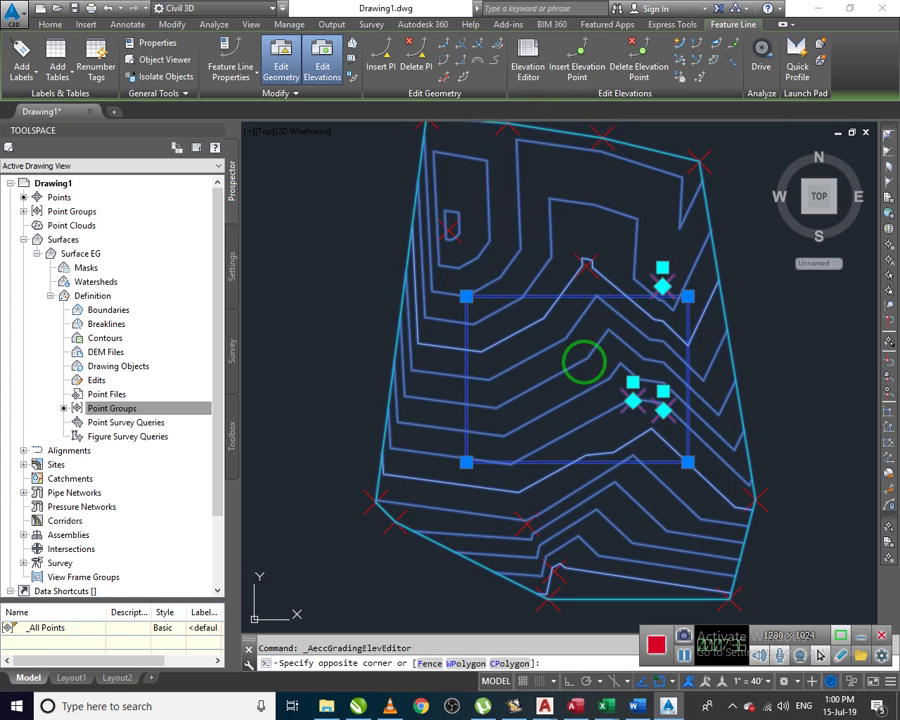
pyautogui.click(584, 362)
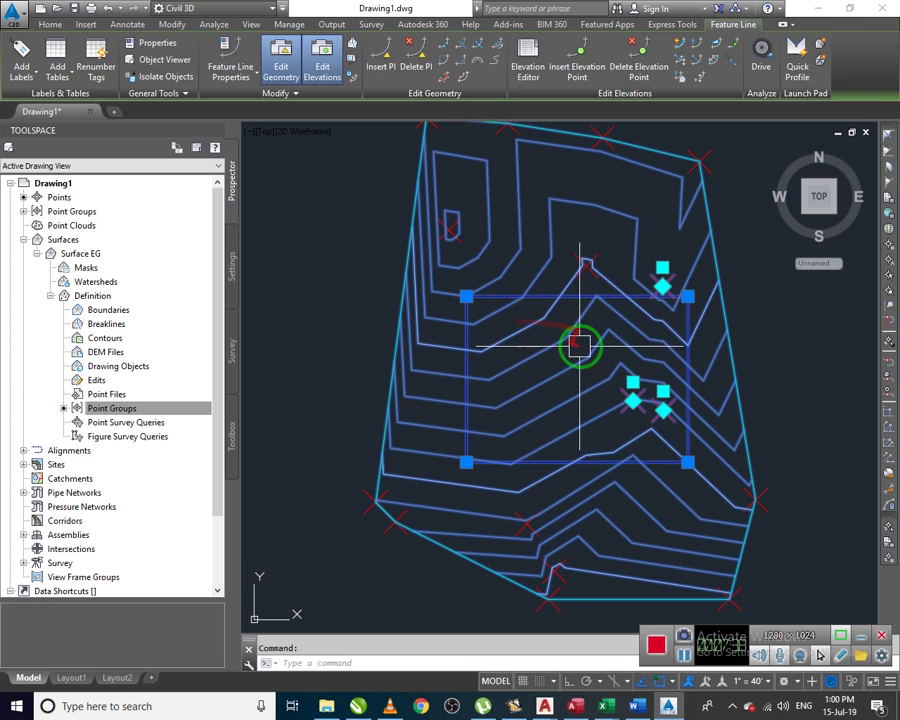
pyautogui.rightClick(558, 346)
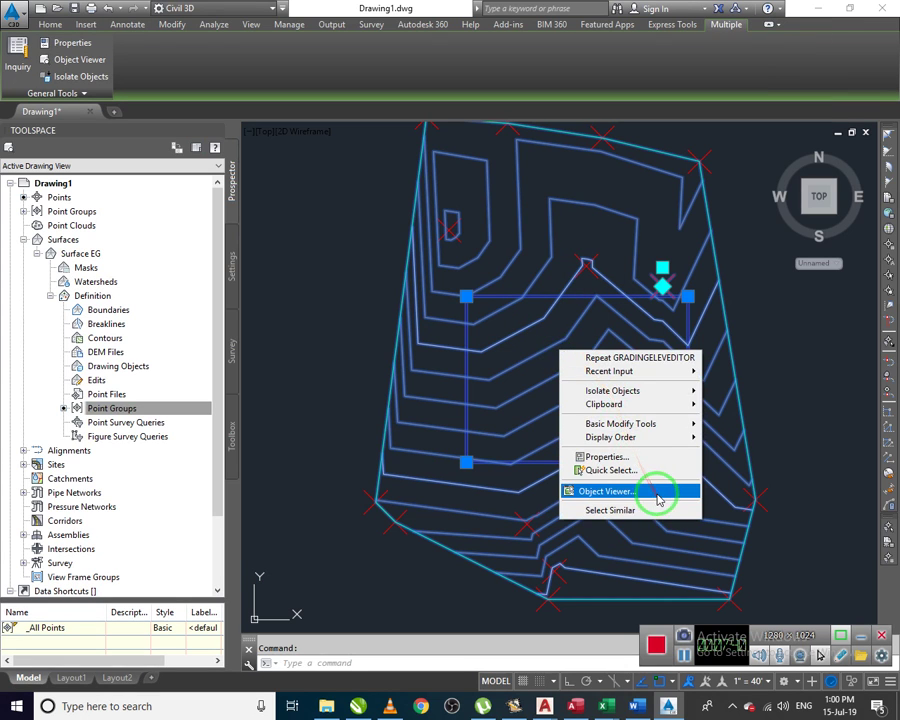
pyautogui.click(605, 491)
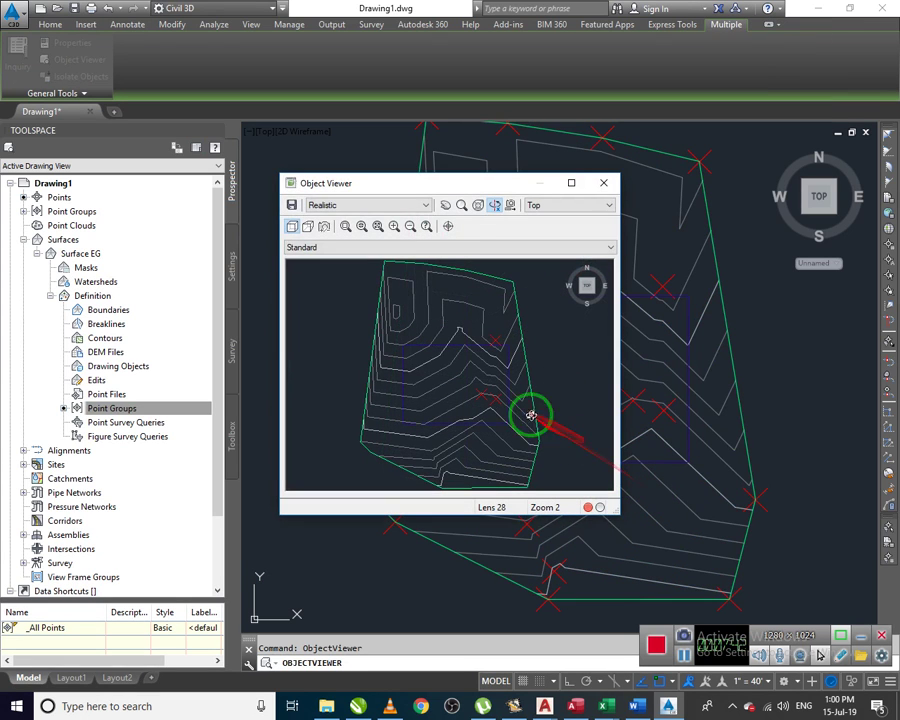
# - Enlarge the Object Viewer, examine the surface and feature line in the Front and Left views, and close the viewer
pyautogui.click(571, 183)
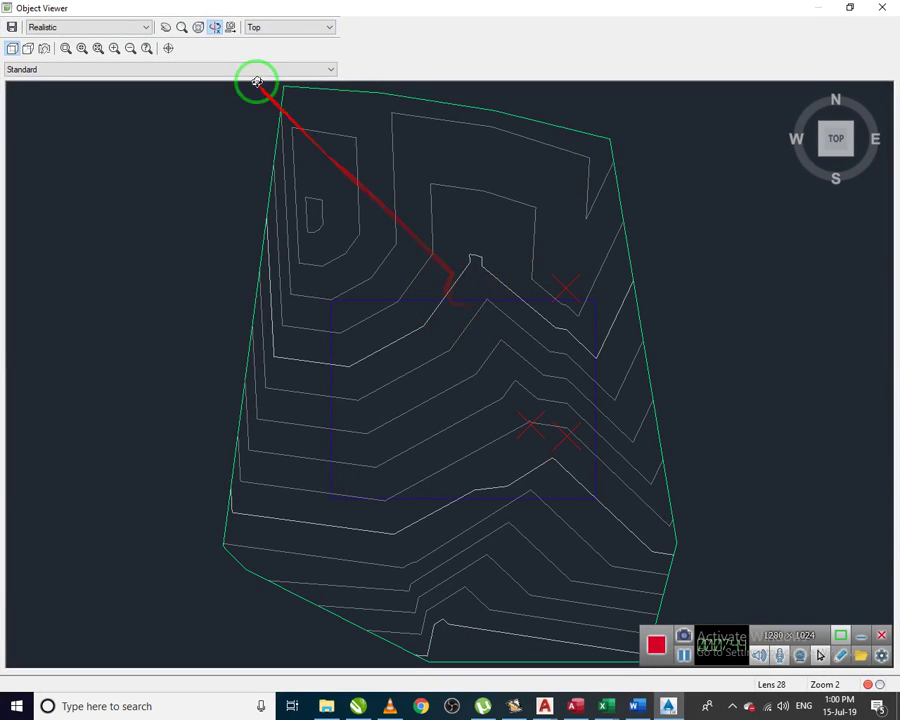
pyautogui.click(287, 27)
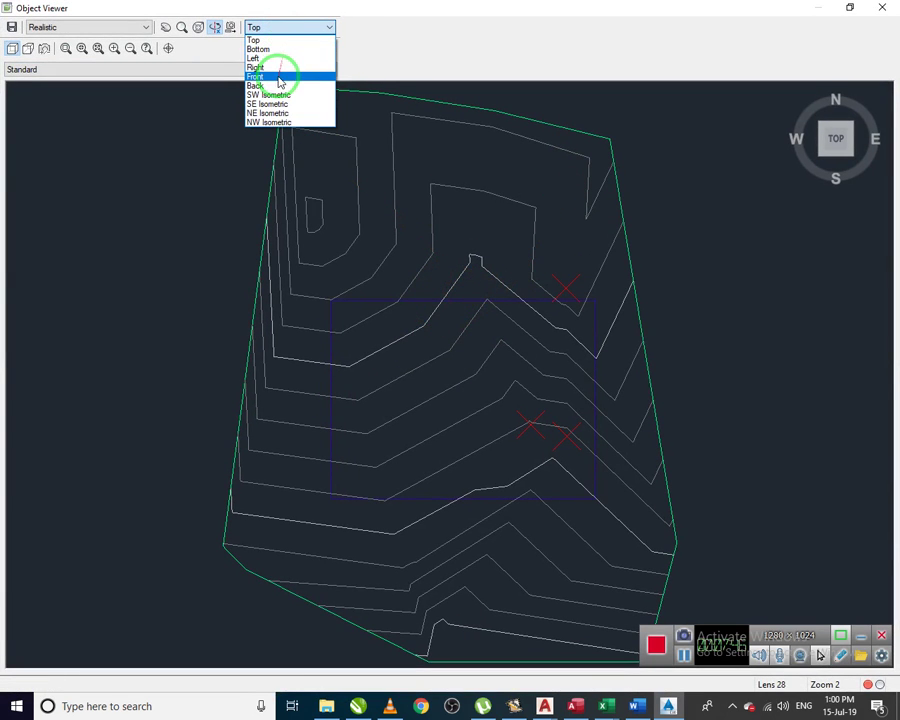
pyautogui.click(279, 77)
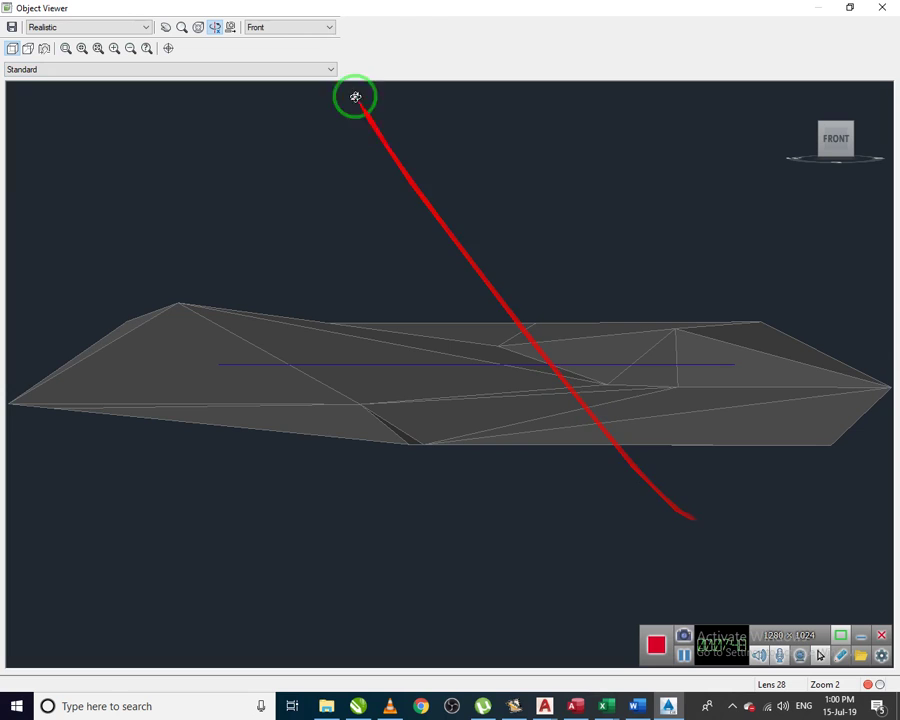
pyautogui.click(312, 26)
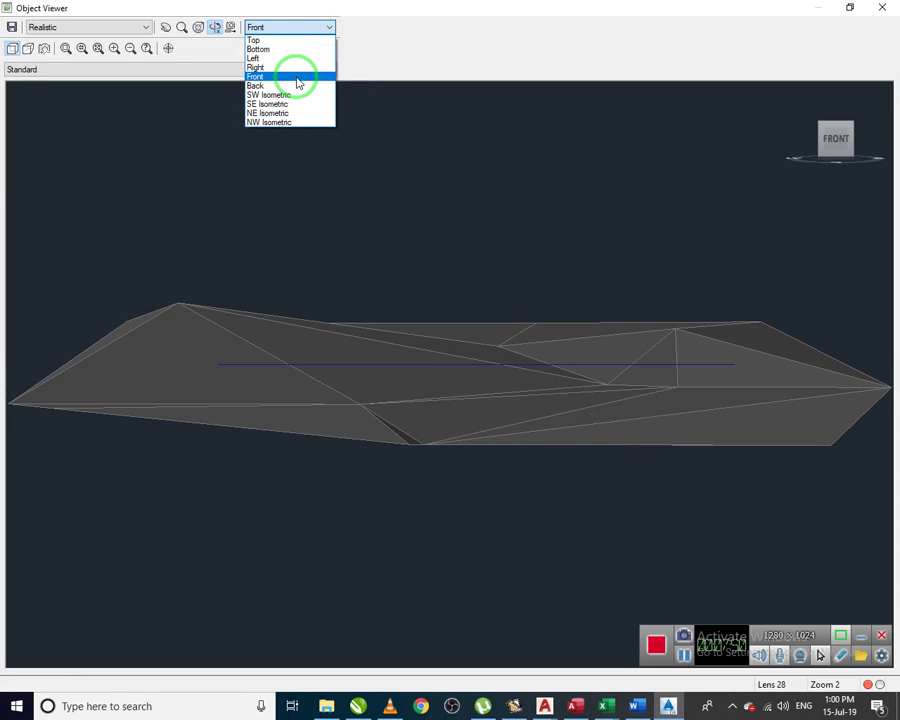
pyautogui.click(285, 58)
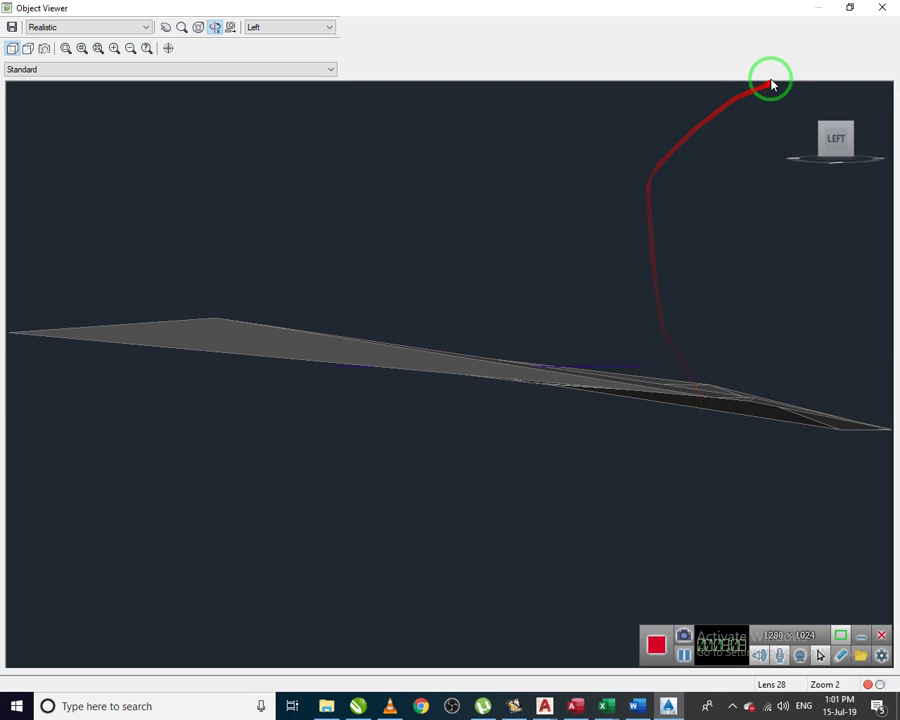
pyautogui.click(880, 8)
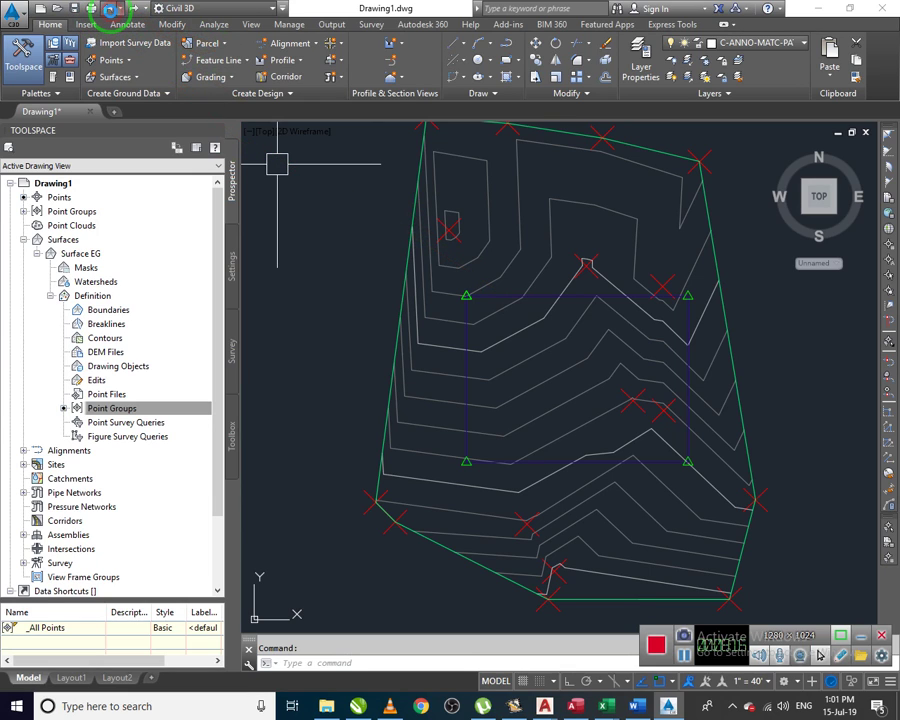
# - Undo the fixed-elevation feature line and start converting the rectangle into a feature line on a new site named UOS
pyautogui.click(110, 9)
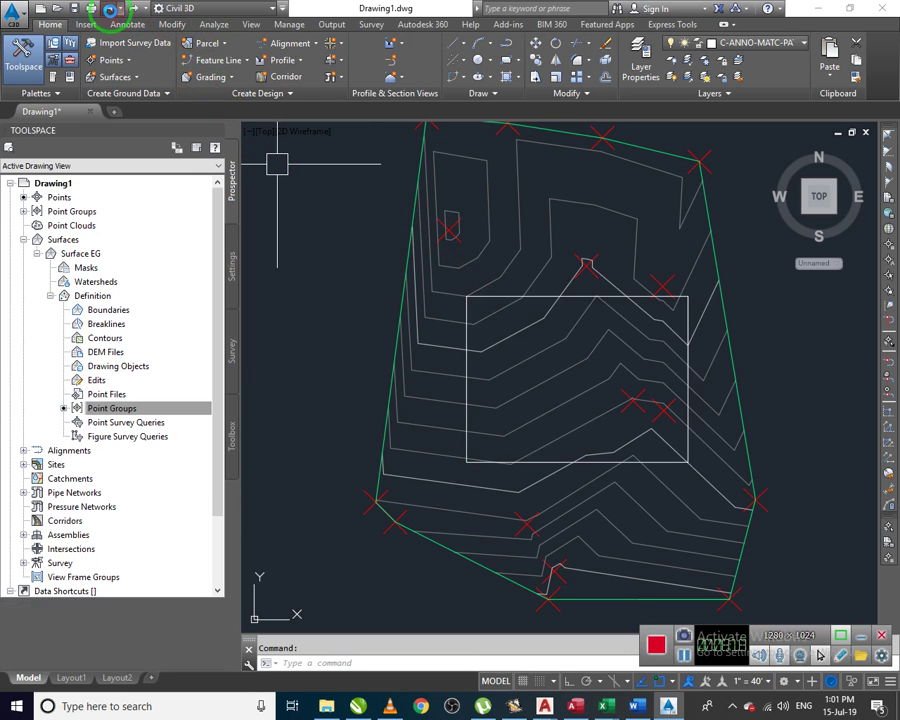
pyautogui.click(500, 296)
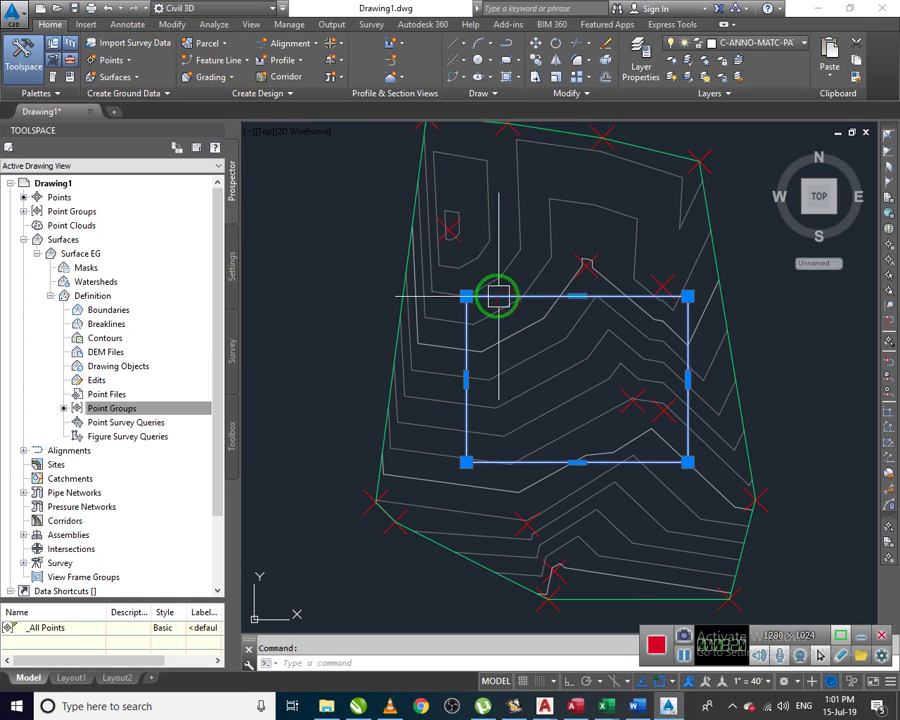
pyautogui.click(222, 64)
pyautogui.click(258, 113)
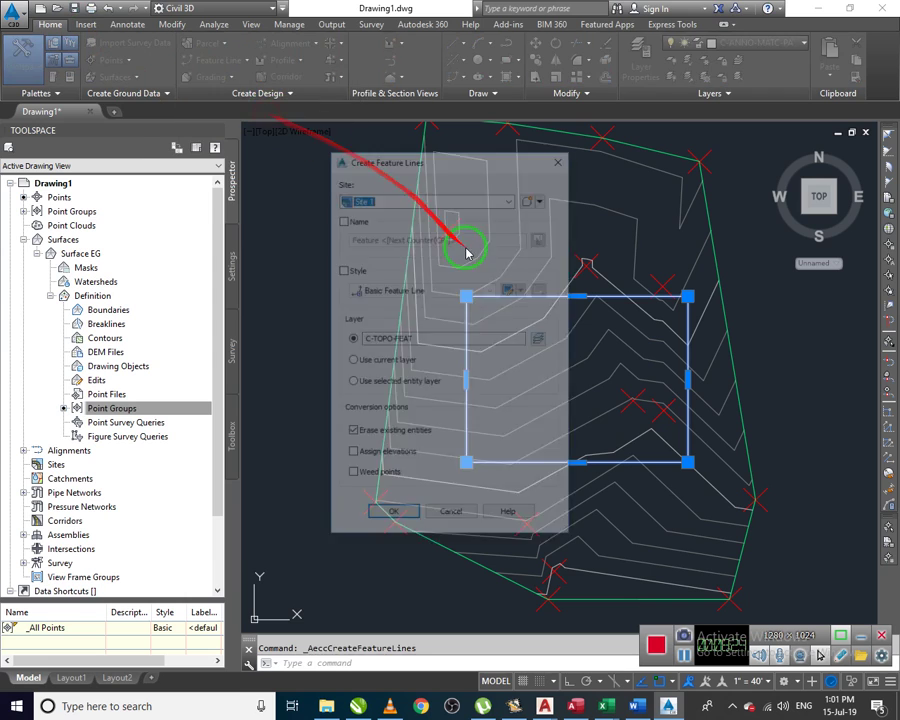
pyautogui.click(530, 197)
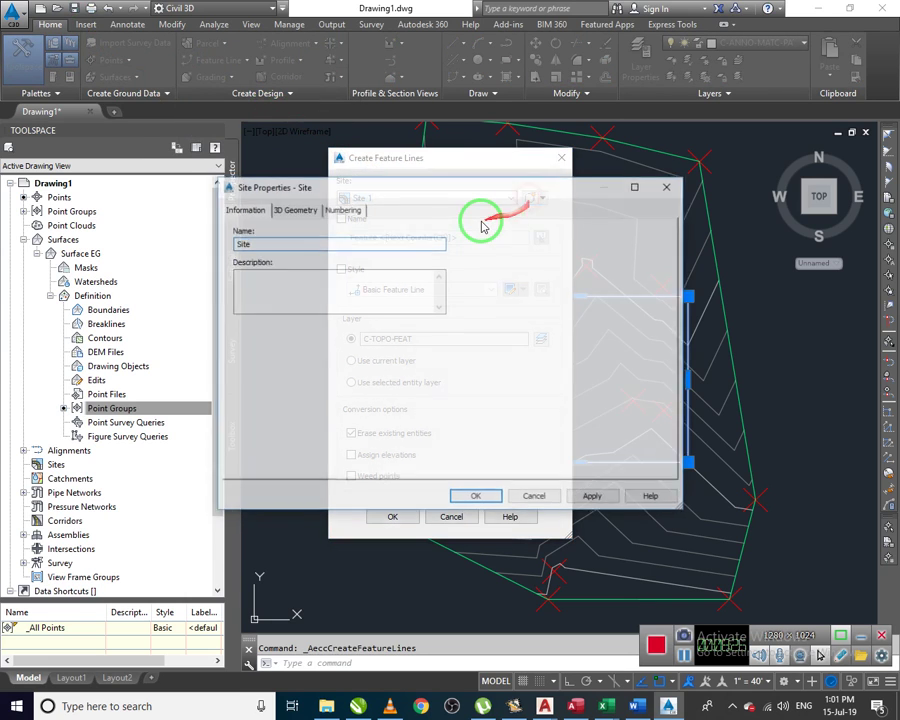
pyautogui.moveTo(268, 244); pyautogui.dragTo(196, 242)
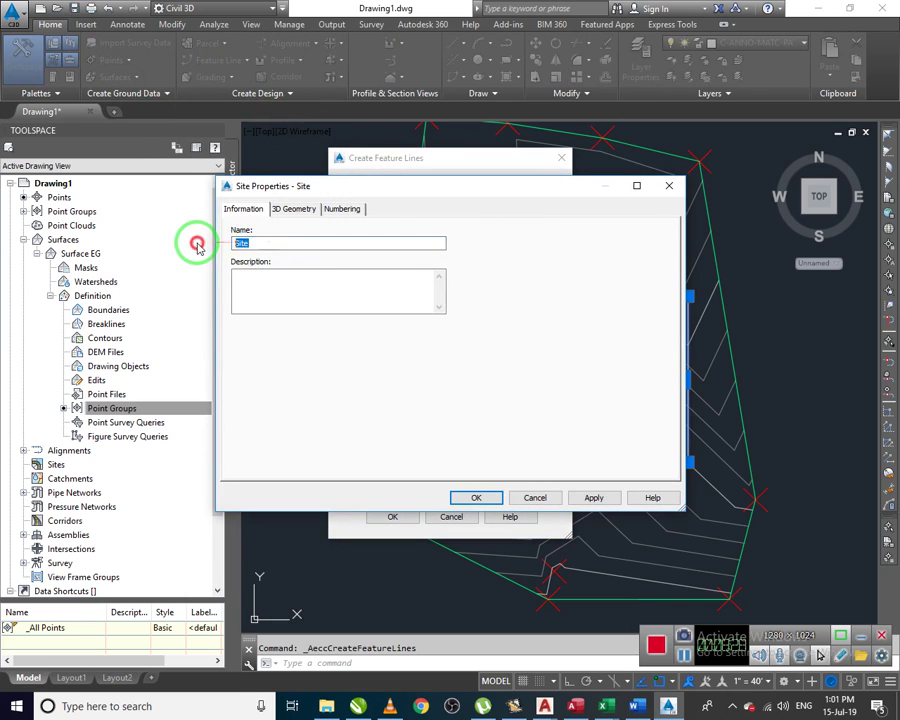
pyautogui.write('UOS')
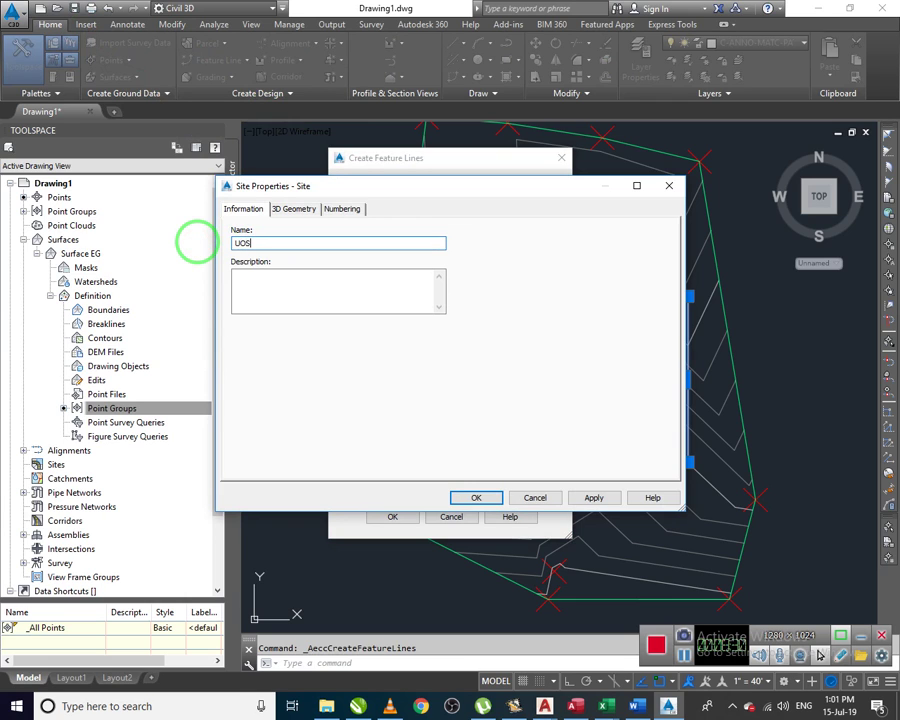
pyautogui.press('Return')
# - Apply the Basic style to the new feature line and enable elevation assignment
pyautogui.click(342, 269)
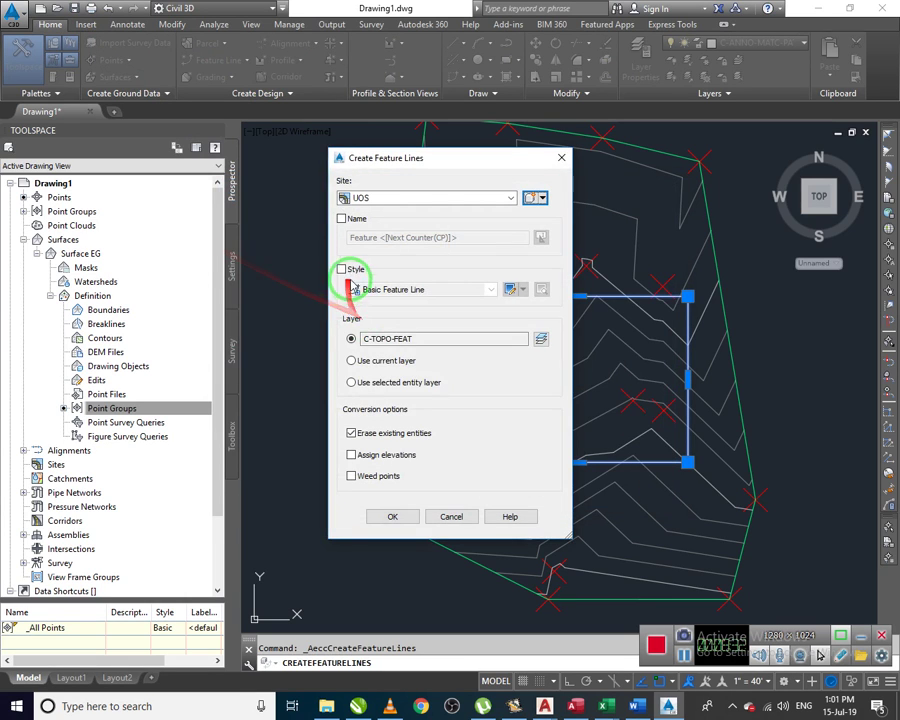
pyautogui.click(412, 290)
pyautogui.click(405, 302)
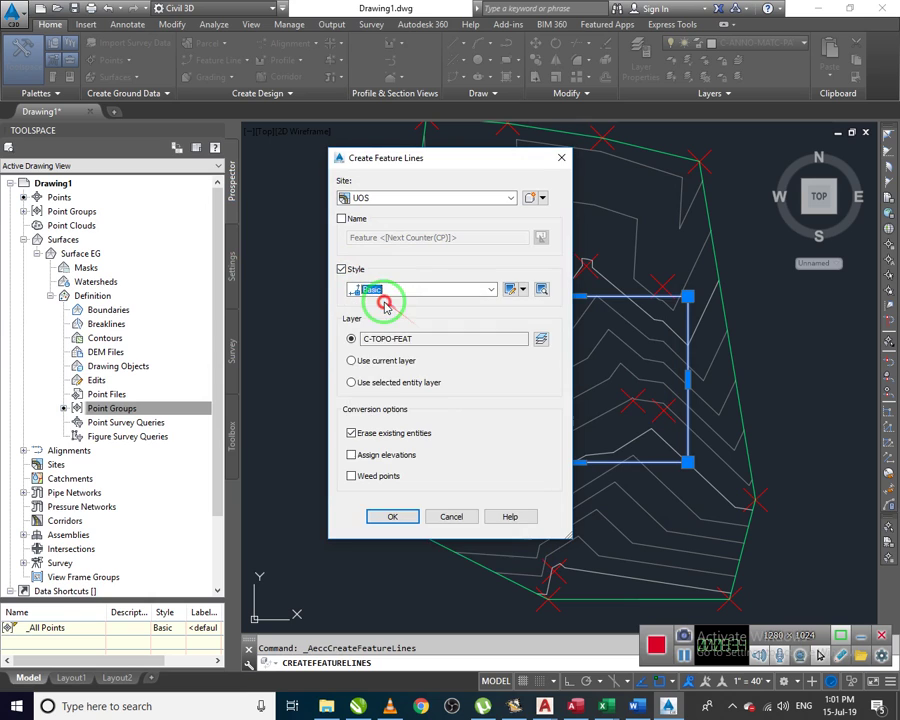
pyautogui.click(375, 456)
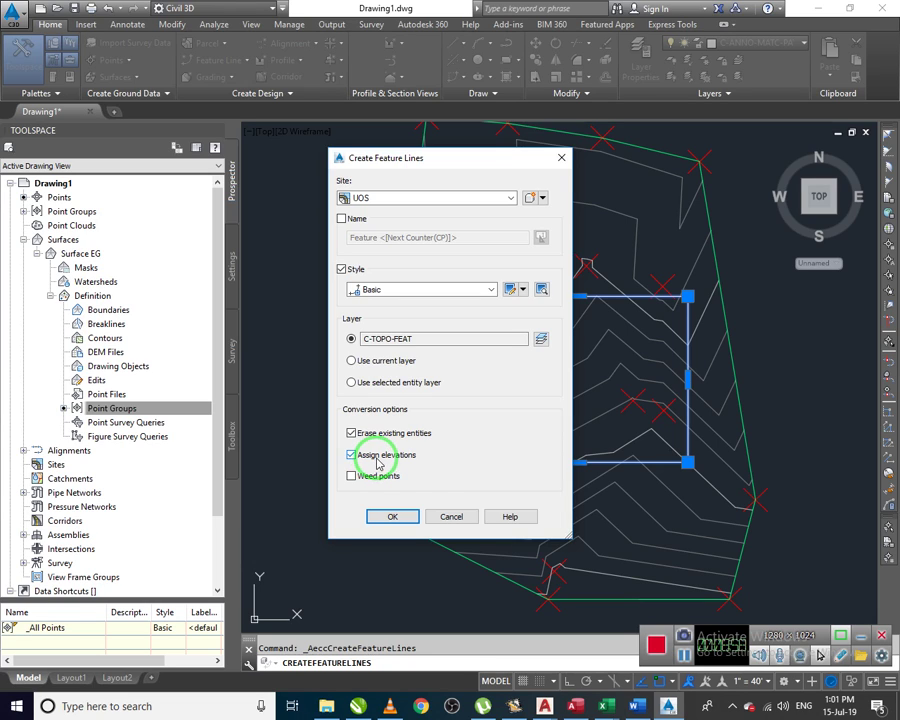
pyautogui.click(408, 517)
# - Take the feature line's elevations from Surface EG with intermediate grade break points inserted, and create it
pyautogui.click(350, 297)
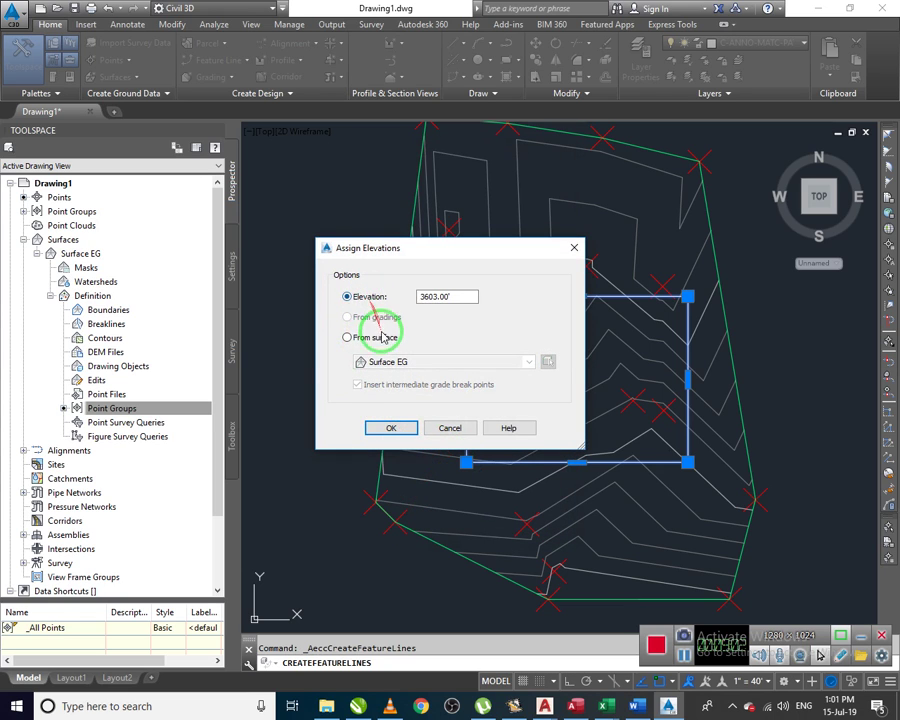
pyautogui.click(372, 338)
pyautogui.click(455, 363)
pyautogui.click(458, 374)
pyautogui.click(378, 438)
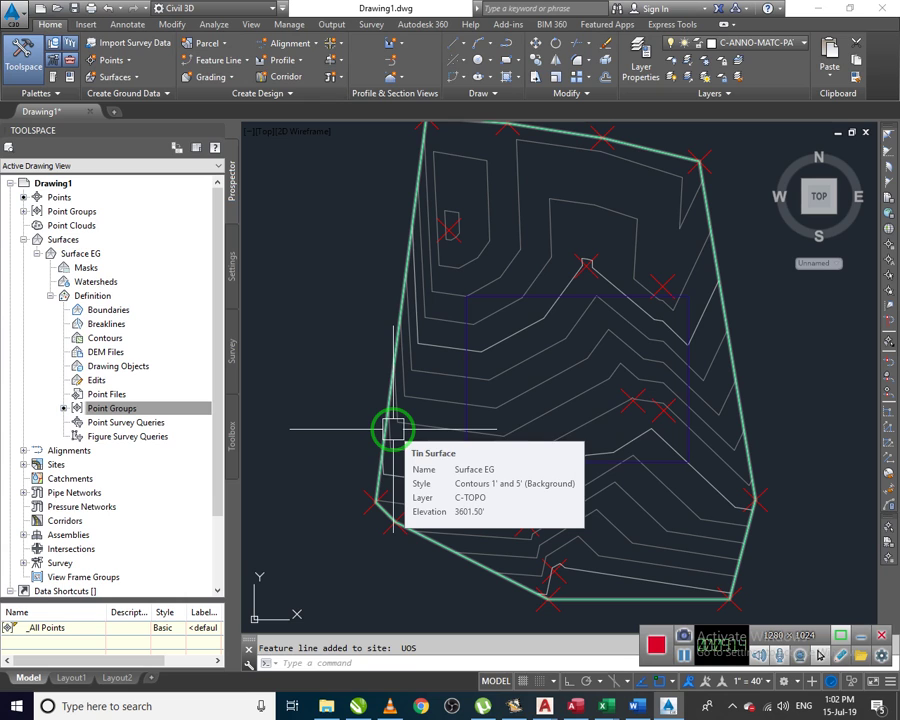
# - Review the surface-based feature line's station elevations in the Elevation Editor and close it
pyautogui.click(528, 296)
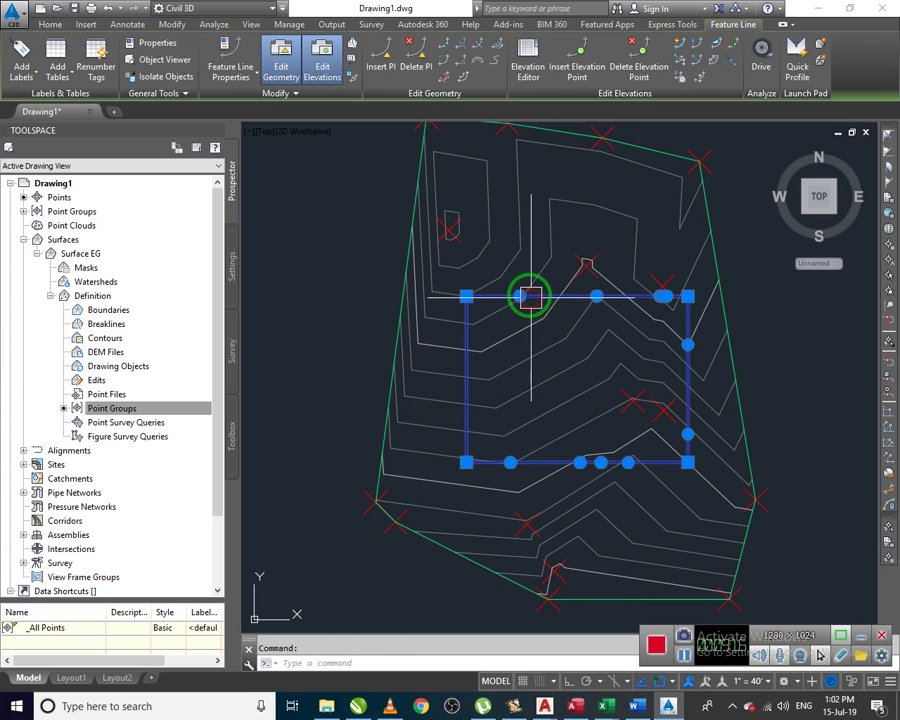
pyautogui.click(530, 72)
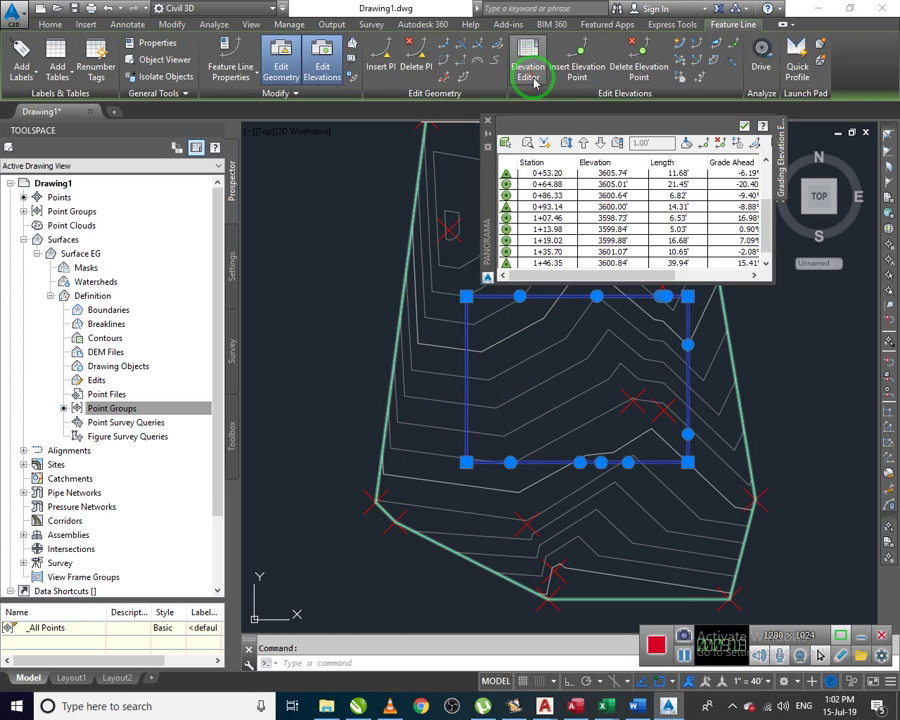
pyautogui.click(625, 183)
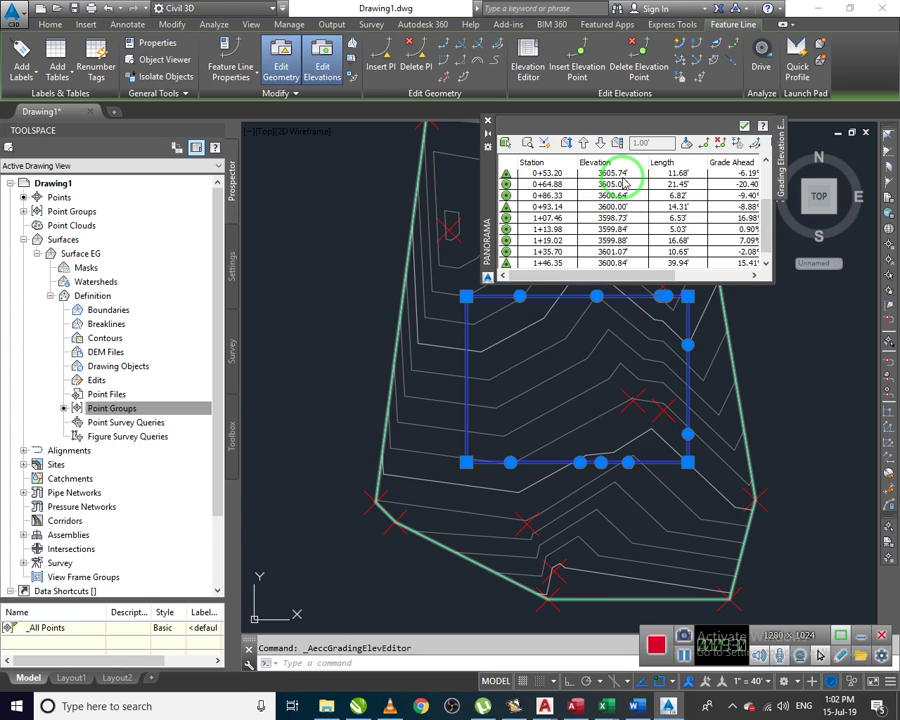
pyautogui.scroll(-1, 606, 218)
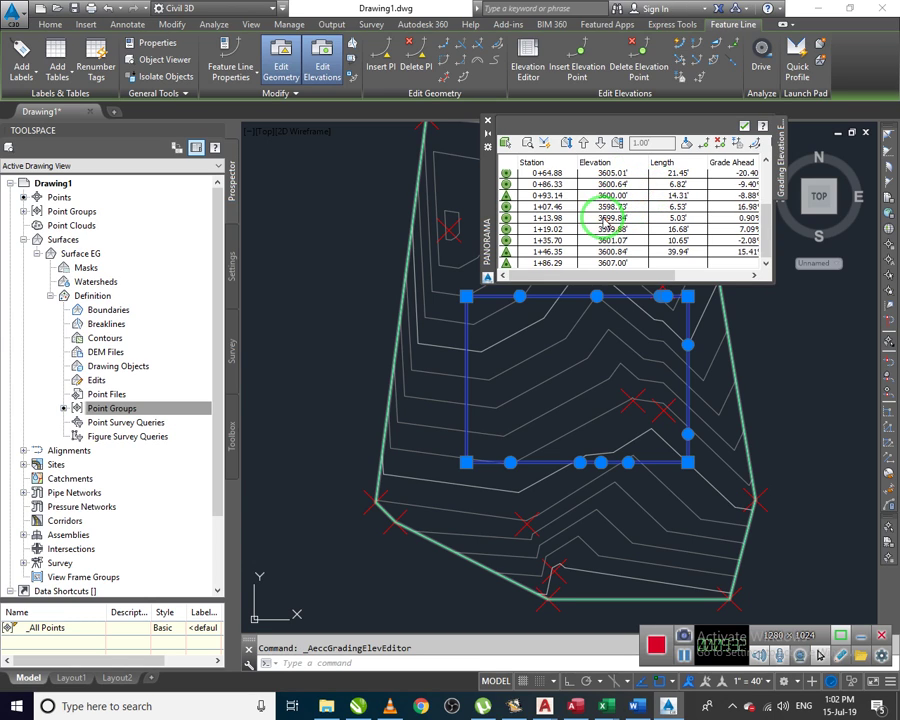
pyautogui.scroll(3, 640, 258)
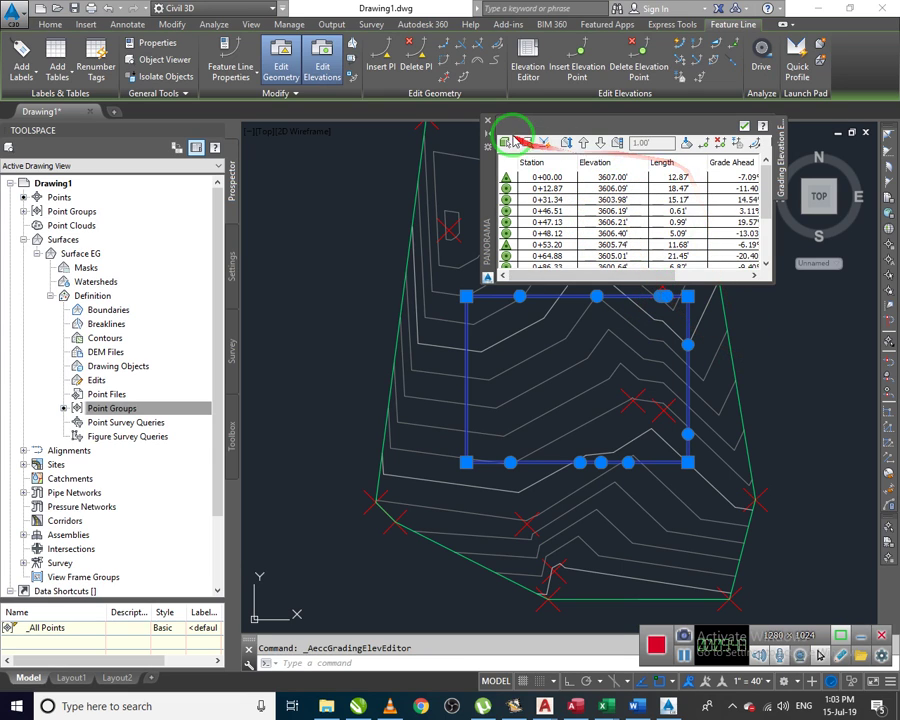
pyautogui.click(487, 123)
# - Select the surface and the surface-based feature line, compare them in the Object Viewer's Front and Left views, and close the viewer
pyautogui.click(781, 389)
pyautogui.click(683, 378)
pyautogui.rightClick(681, 379)
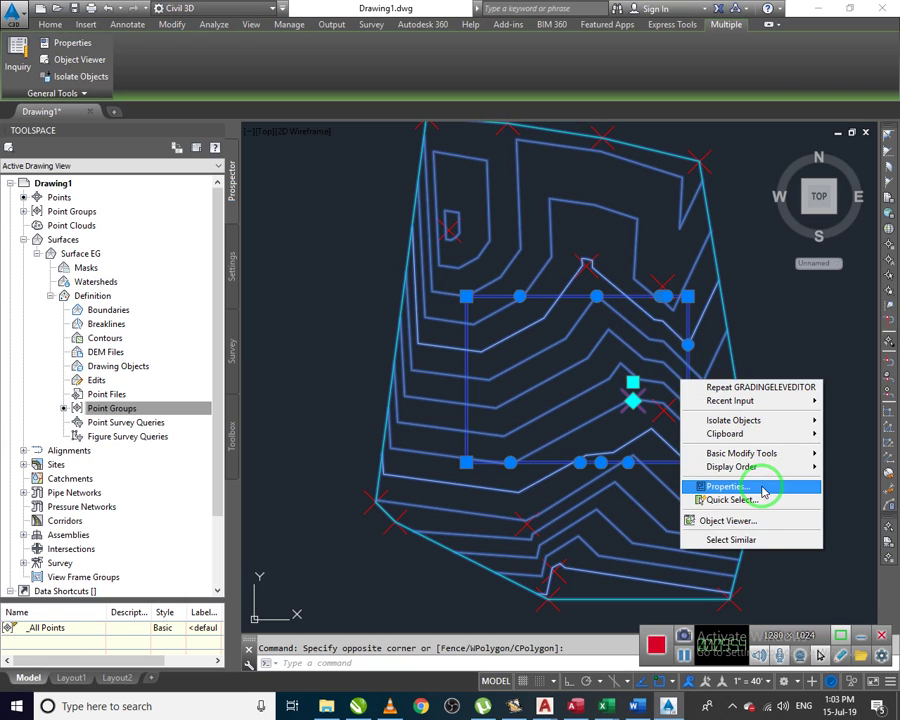
pyautogui.click(762, 528)
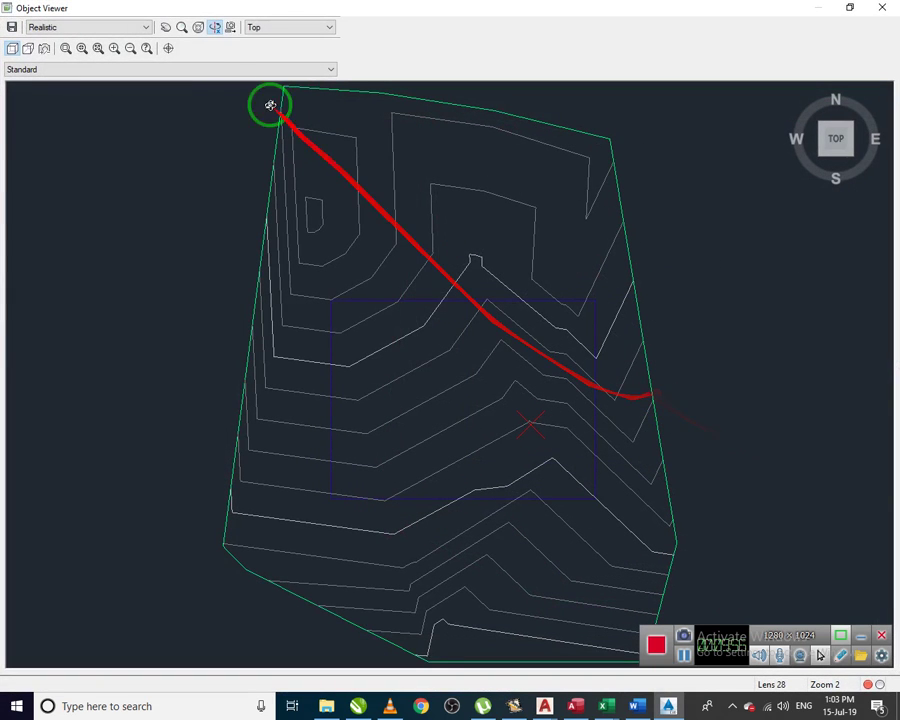
pyautogui.click(281, 27)
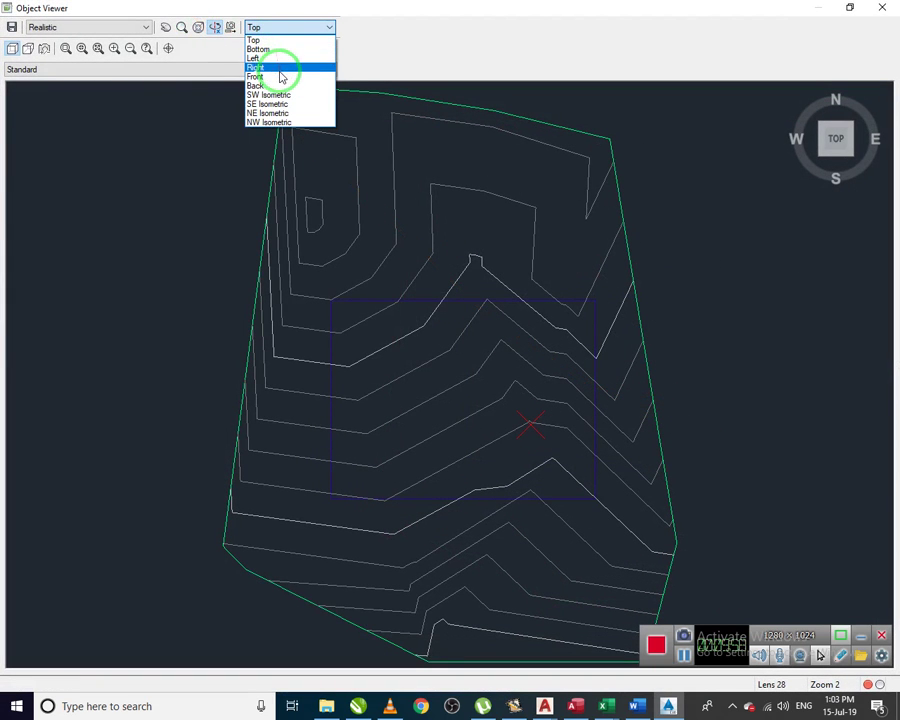
pyautogui.click(283, 77)
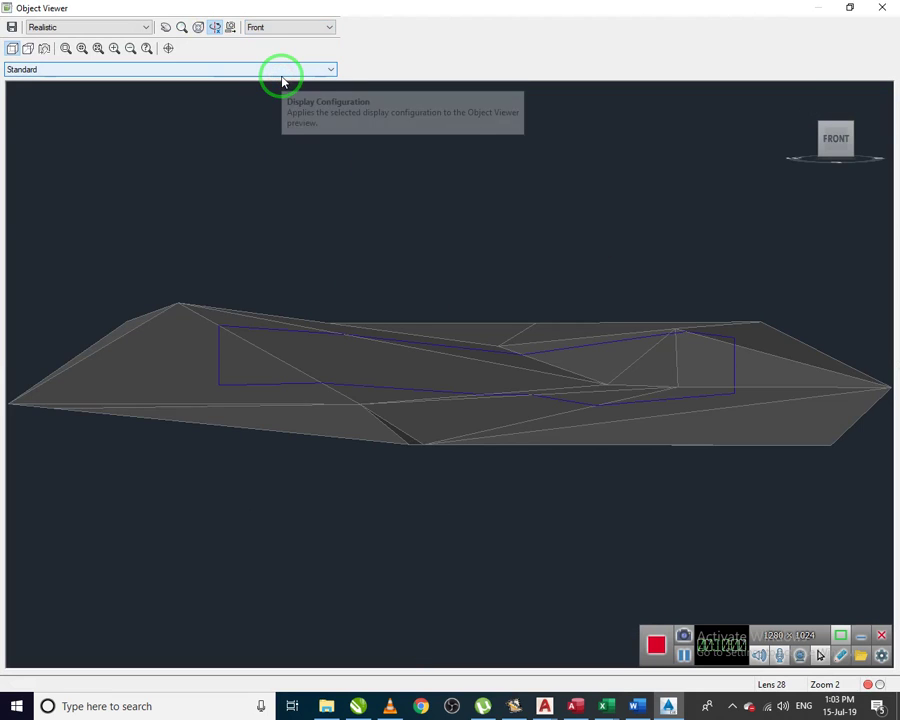
pyautogui.click(291, 28)
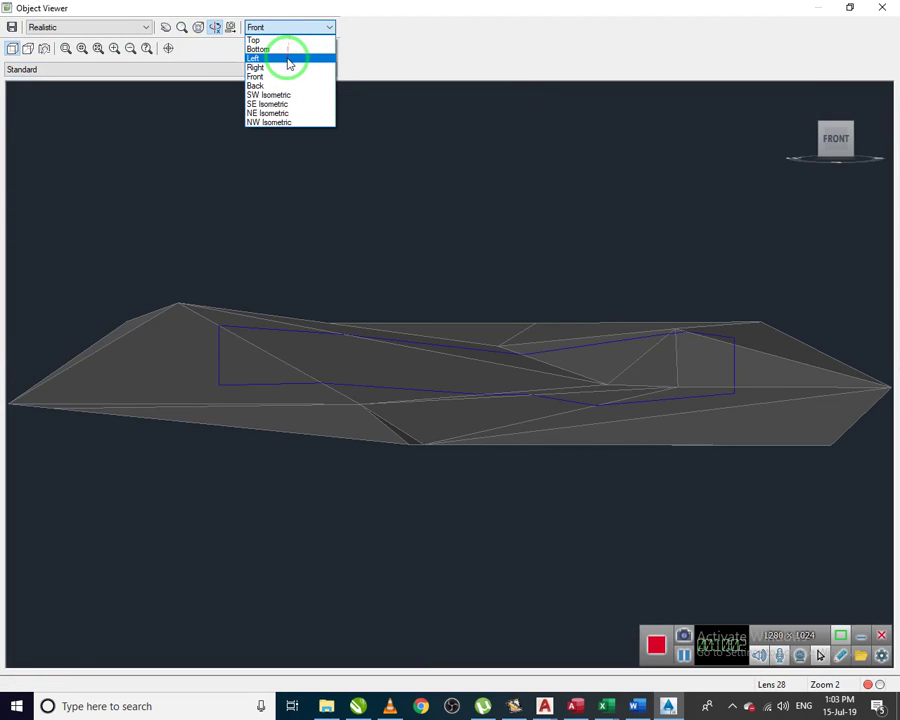
pyautogui.click(287, 60)
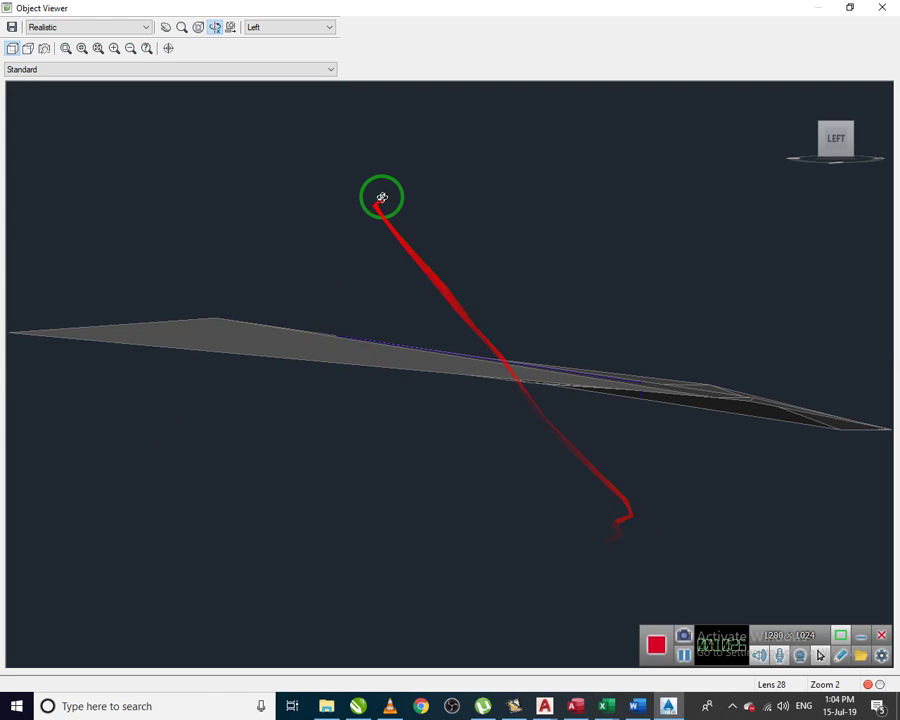
pyautogui.click(881, 8)
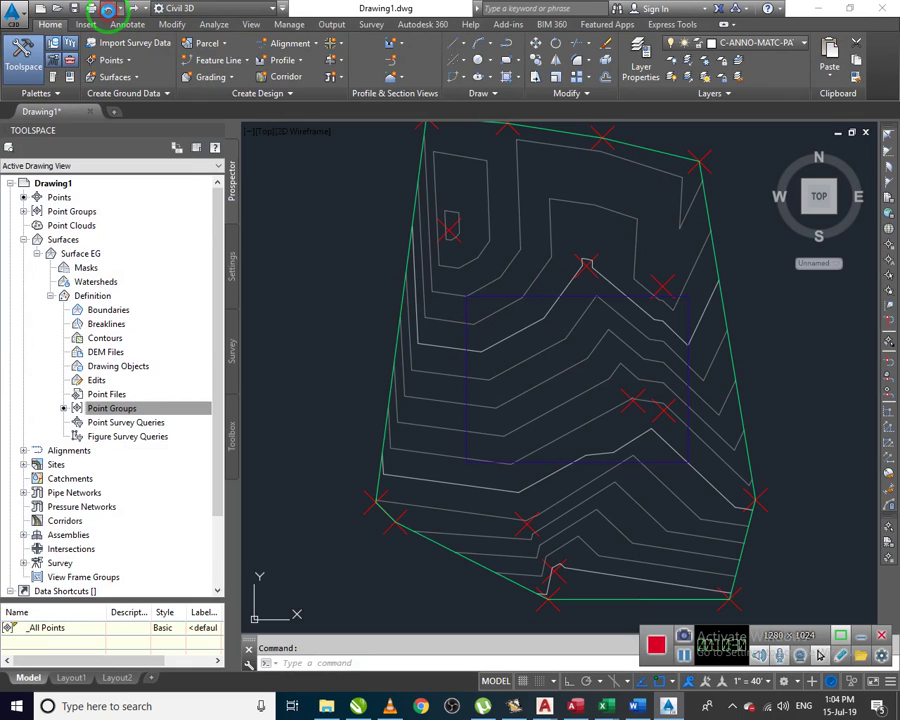
# - Undo the surface-based feature line and convert the rectangle into a feature line on a new site named UOS without assigning elevations
pyautogui.click(517, 290)
pyautogui.click(222, 62)
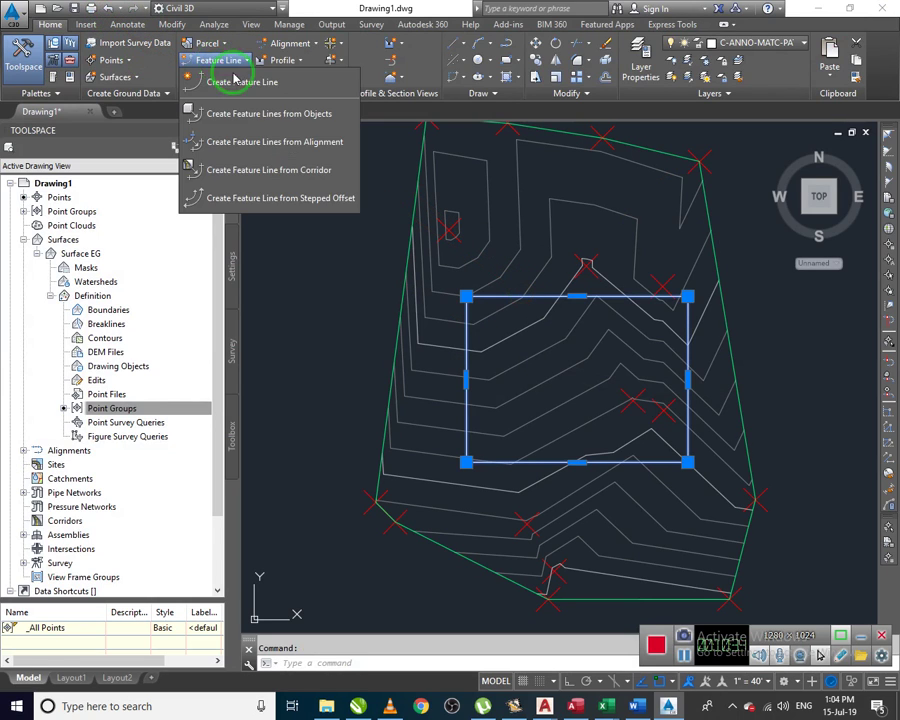
pyautogui.click(262, 113)
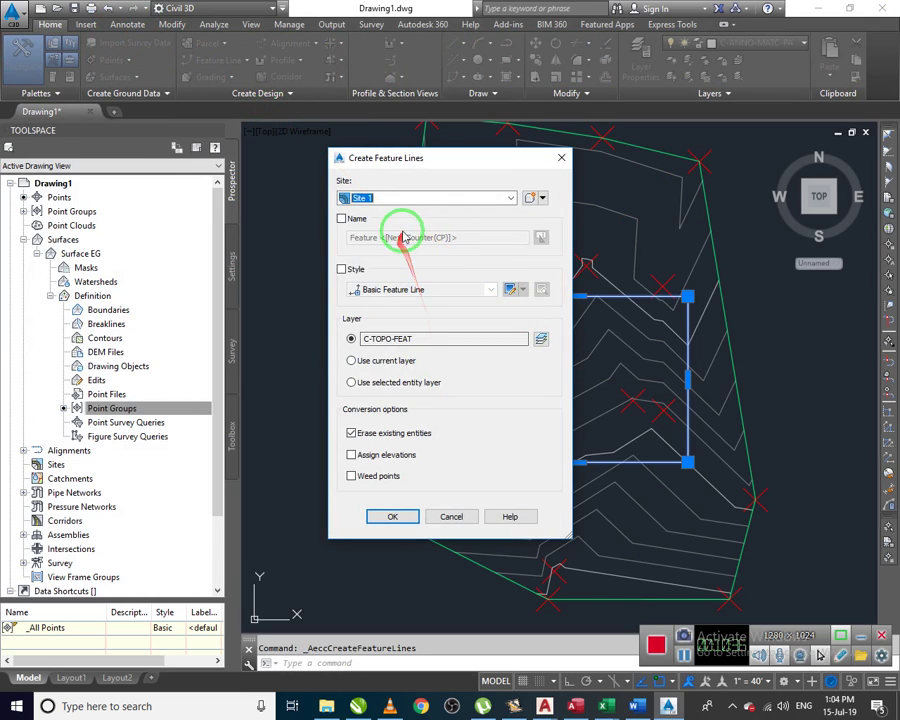
pyautogui.click(530, 197)
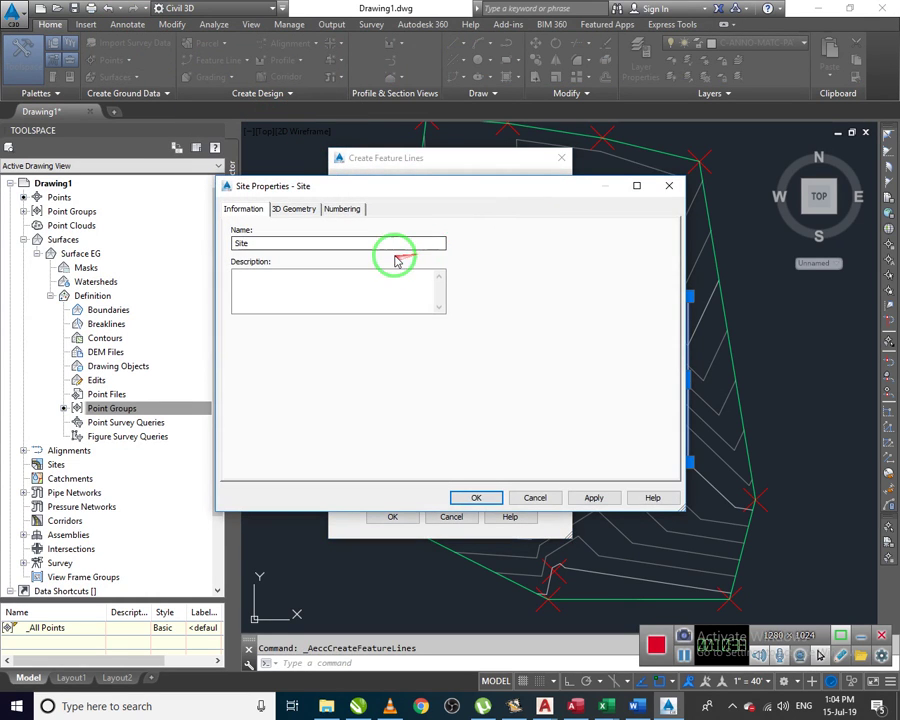
pyautogui.doubleClick(394, 241)
pyautogui.write('UOS')
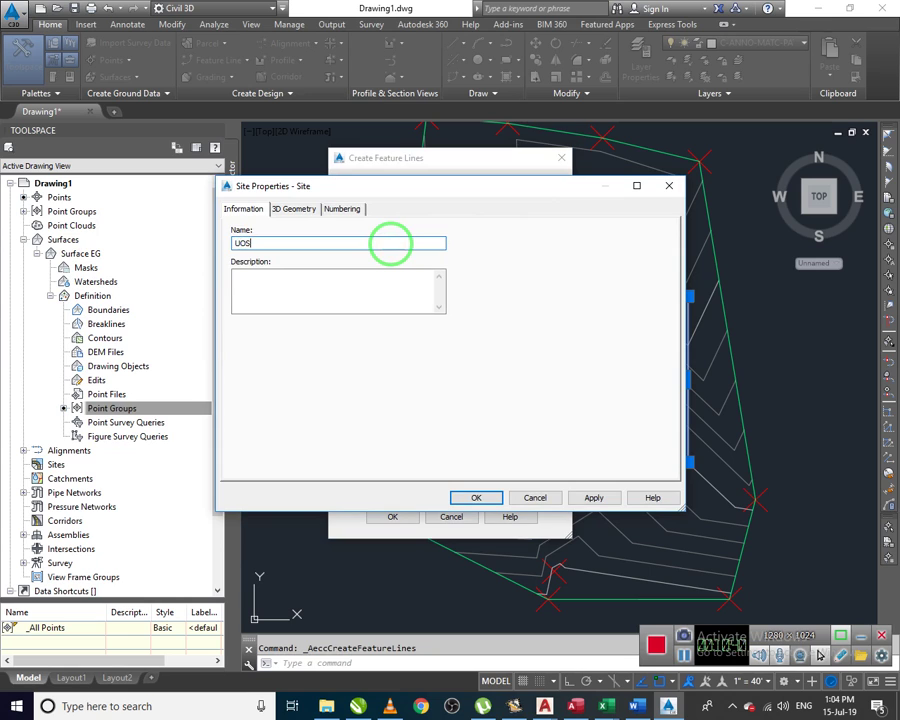
pyautogui.press('Return')
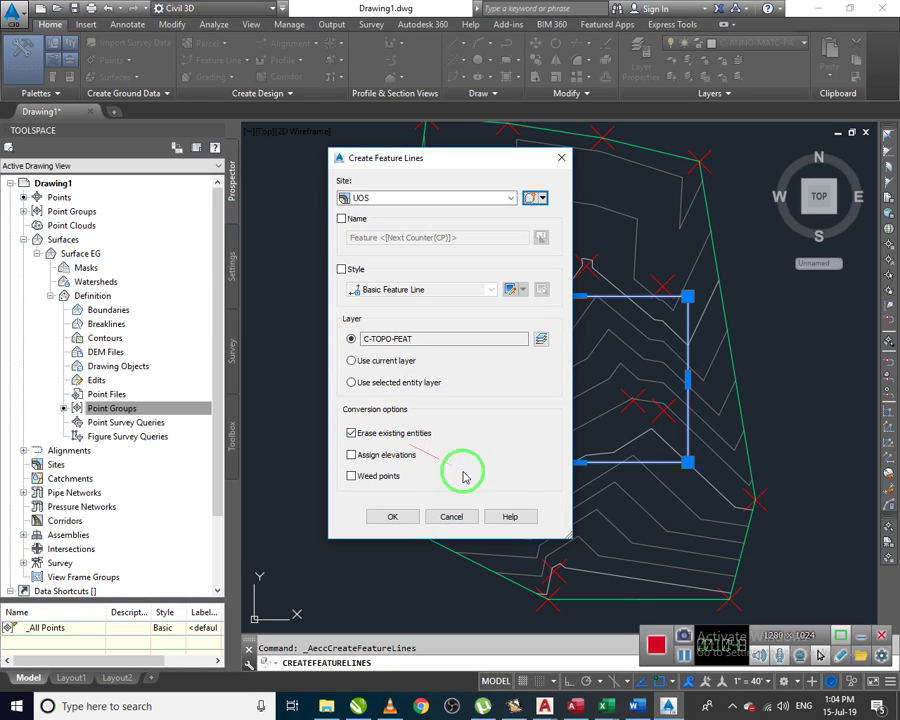
pyautogui.click(409, 517)
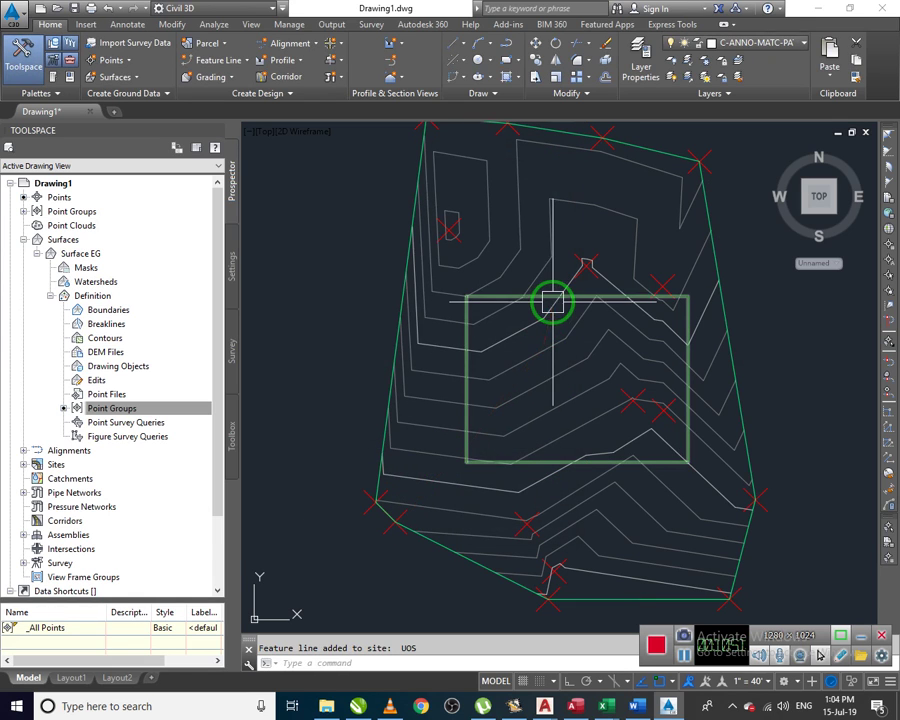
# - Undo the unassigned feature line, then start converting the rectangle into a feature line on a new site named UOS
pyautogui.click(108, 10)
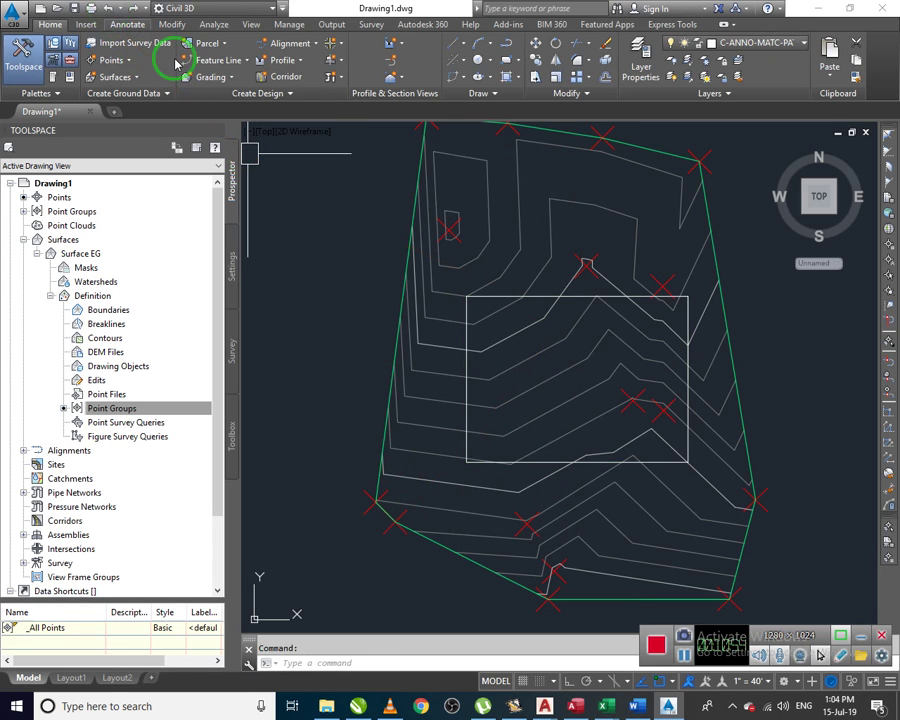
pyautogui.click(533, 296)
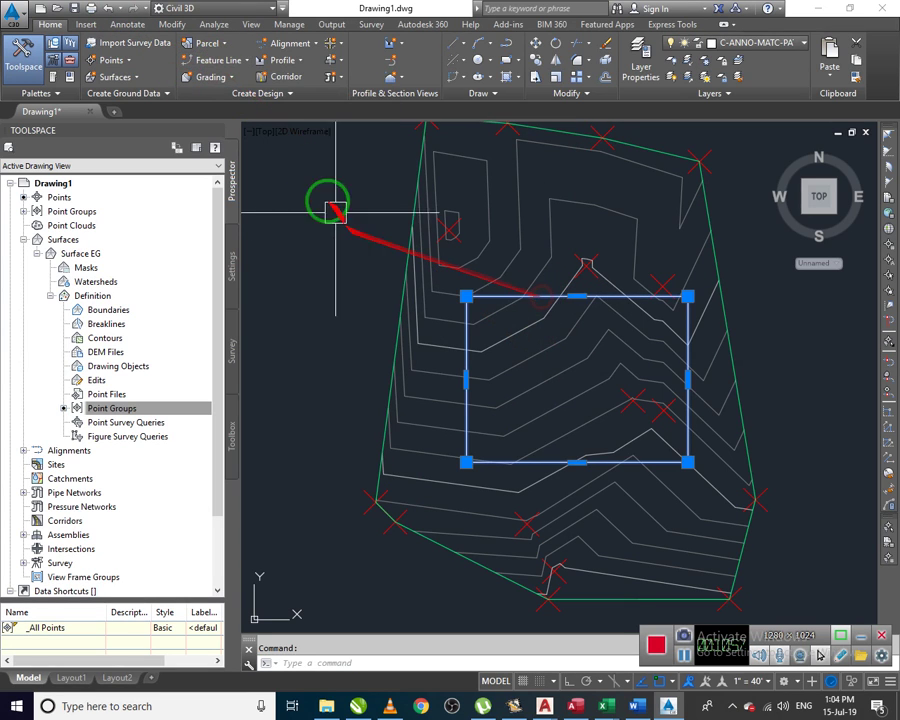
pyautogui.click(216, 64)
pyautogui.click(262, 115)
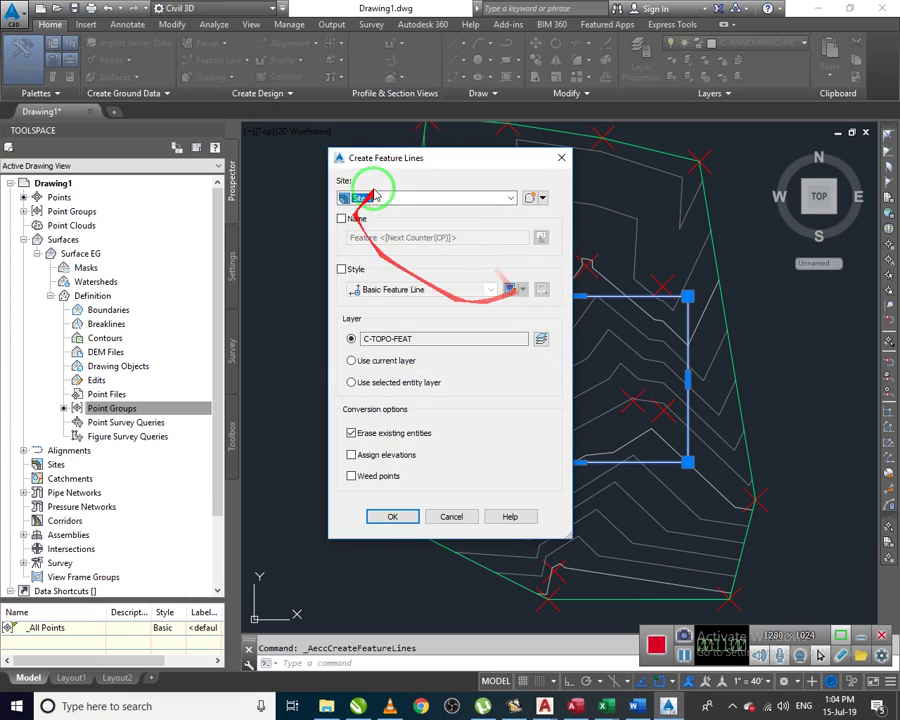
pyautogui.click(511, 197)
pyautogui.click(530, 197)
pyautogui.doubleClick(342, 241)
pyautogui.write('UOS')
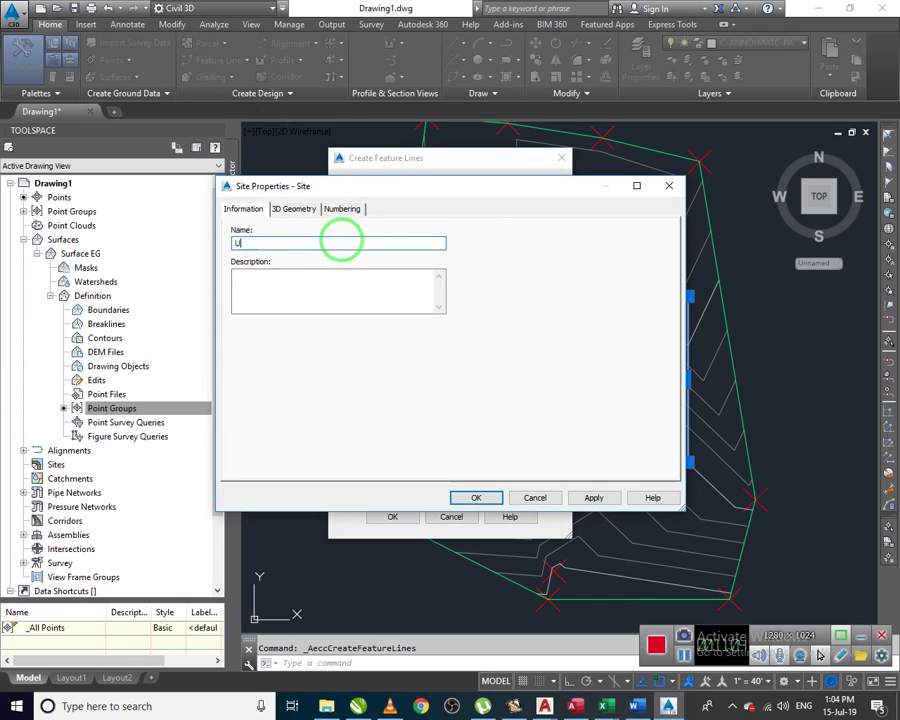
pyautogui.press('Return')
# - Apply the Basic feature line style, leave elevations unassigned, and create the feature line
pyautogui.click(343, 271)
pyautogui.click(420, 289)
pyautogui.click(416, 300)
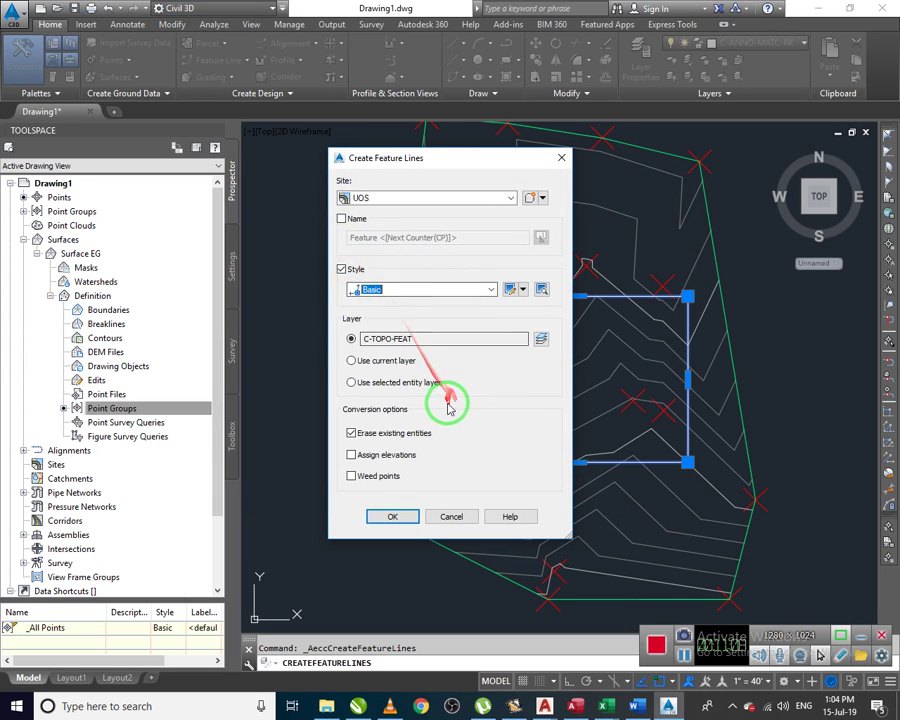
pyautogui.click(398, 515)
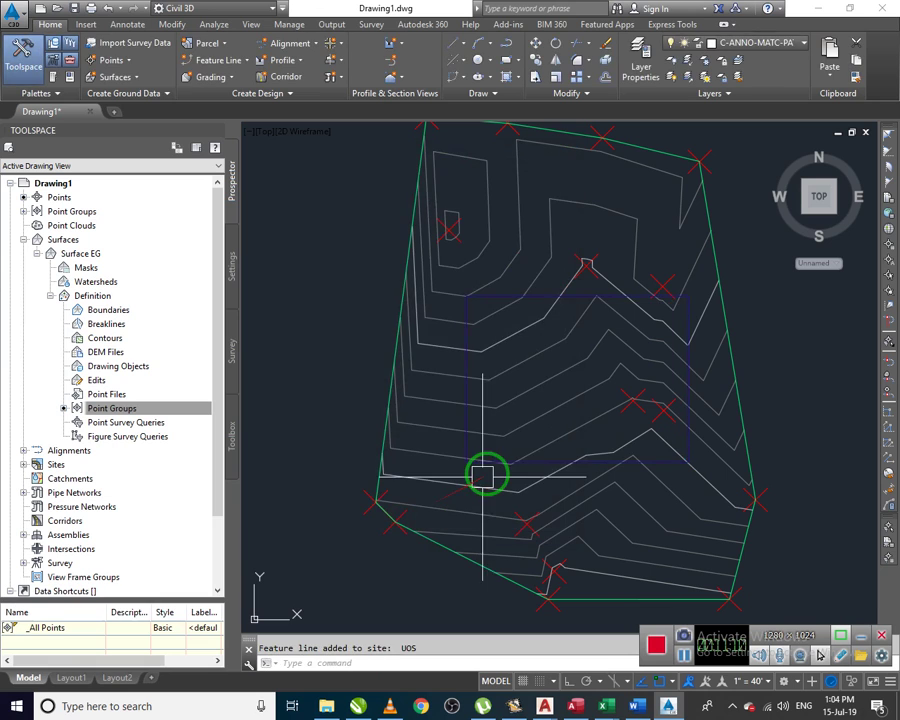
# - Set the elevation of all stations on the rectangular feature line to 3603 in the Elevation Editor and close it
pyautogui.click(537, 296)
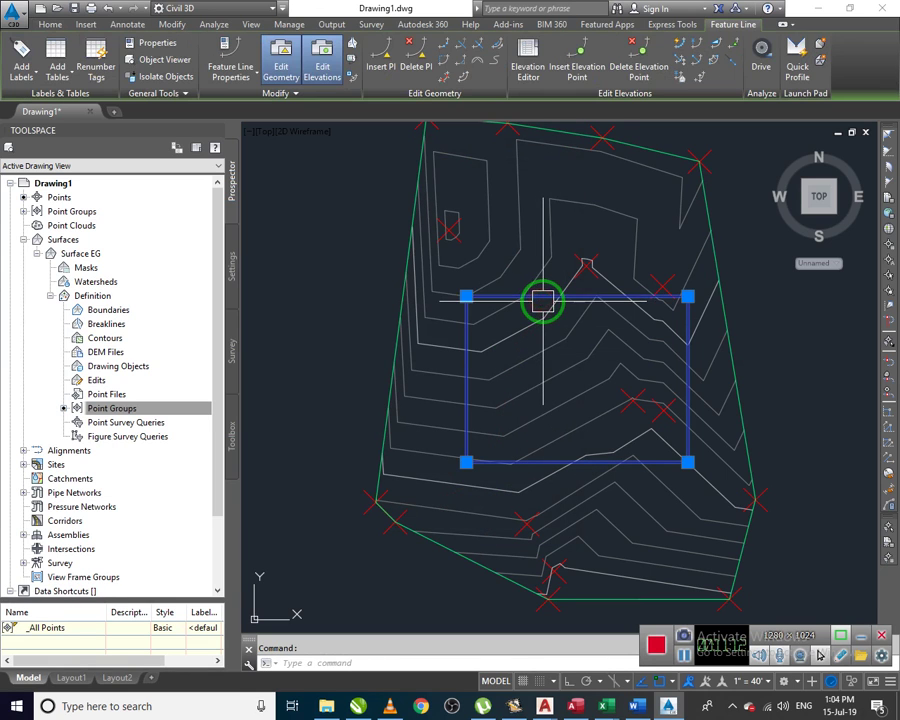
pyautogui.click(530, 85)
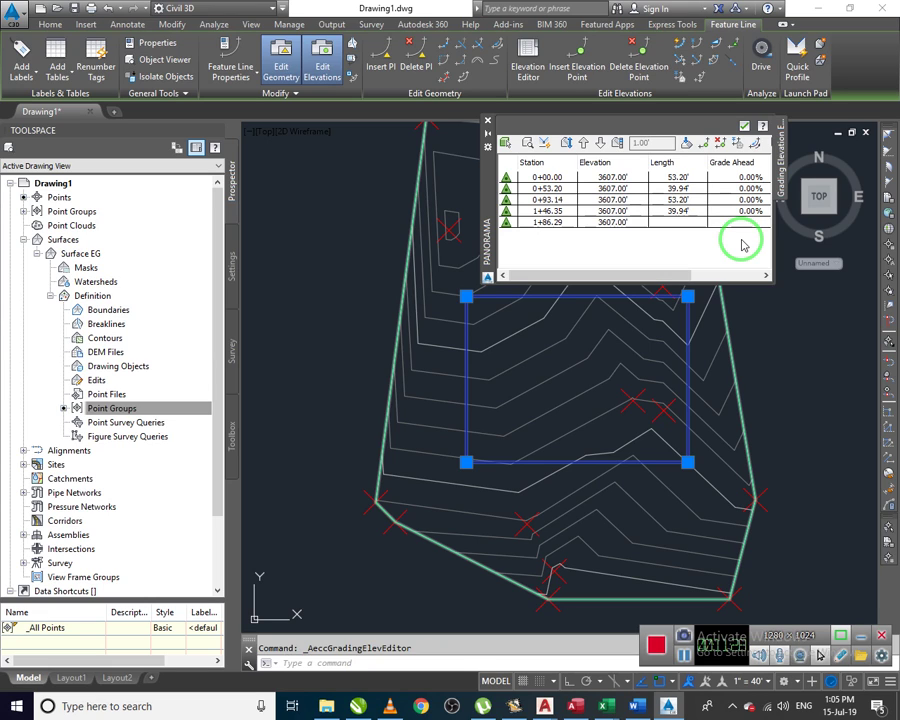
pyautogui.click(632, 177)
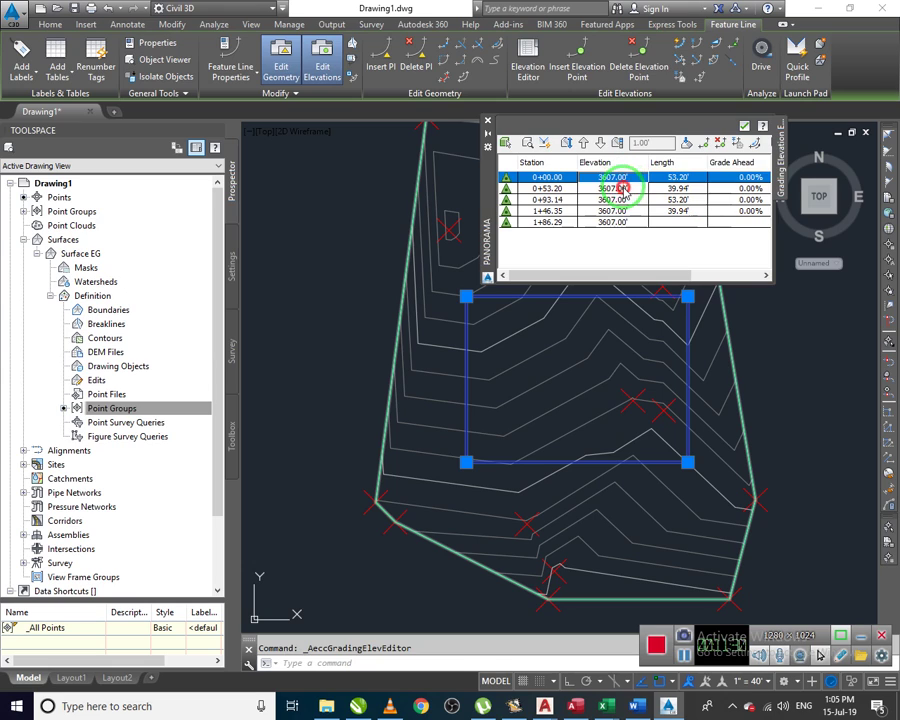
pyautogui.click(624, 187)
pyautogui.doubleClick(623, 177)
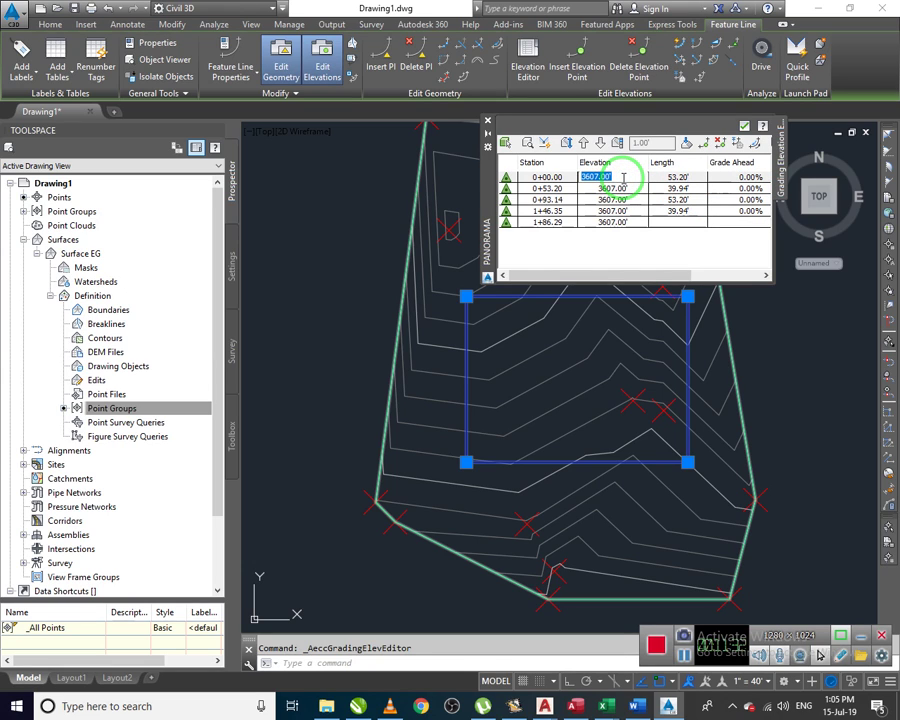
pyautogui.click(623, 189)
pyautogui.hotkey('ctrl', 'a')
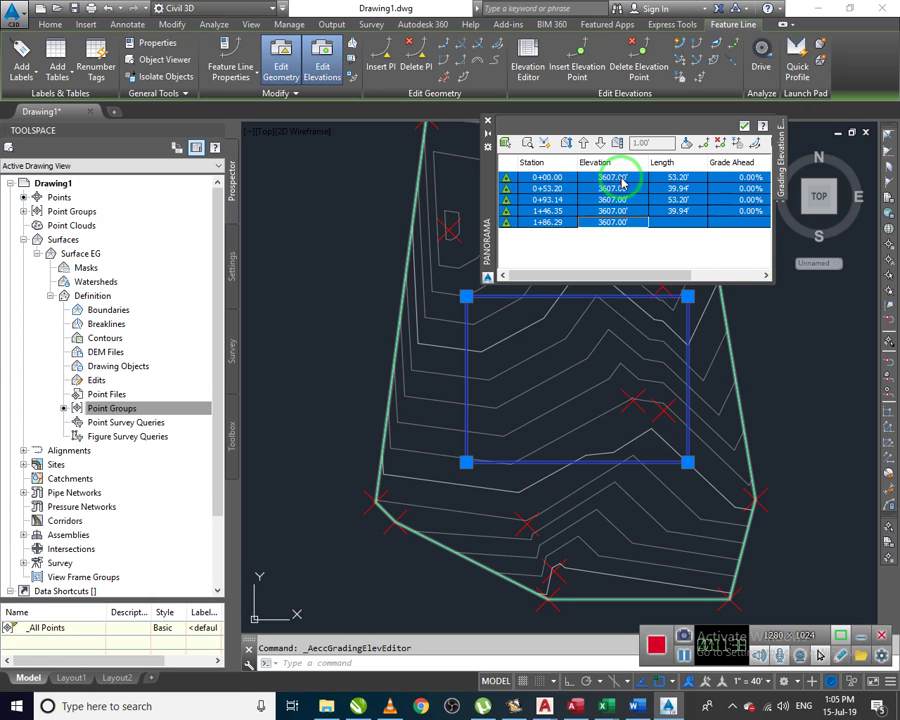
pyautogui.doubleClick(625, 177)
pyautogui.write('3603')
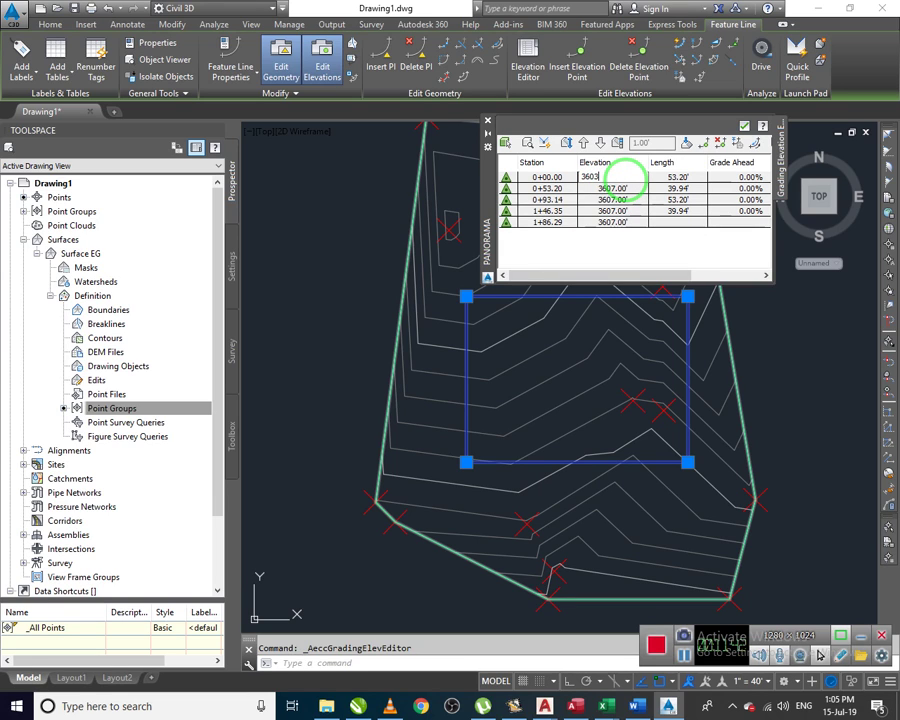
pyautogui.press('Return')
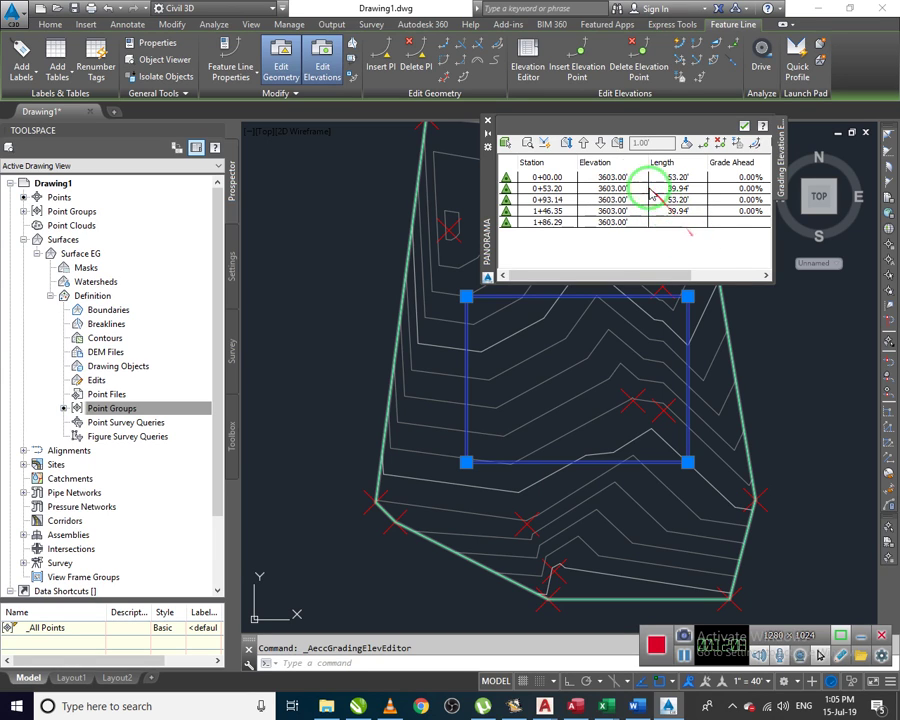
pyautogui.click(487, 124)
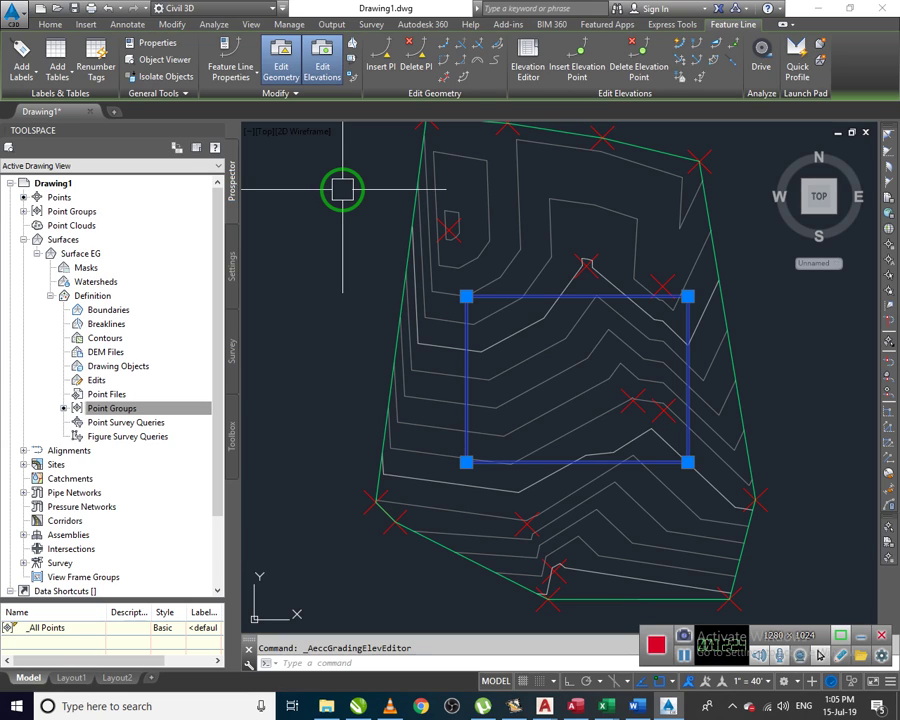
# - Open the Grading Creation Tools and start a grading group on site UOS, picking the site from the rectangular feature line
pyautogui.click(48, 24)
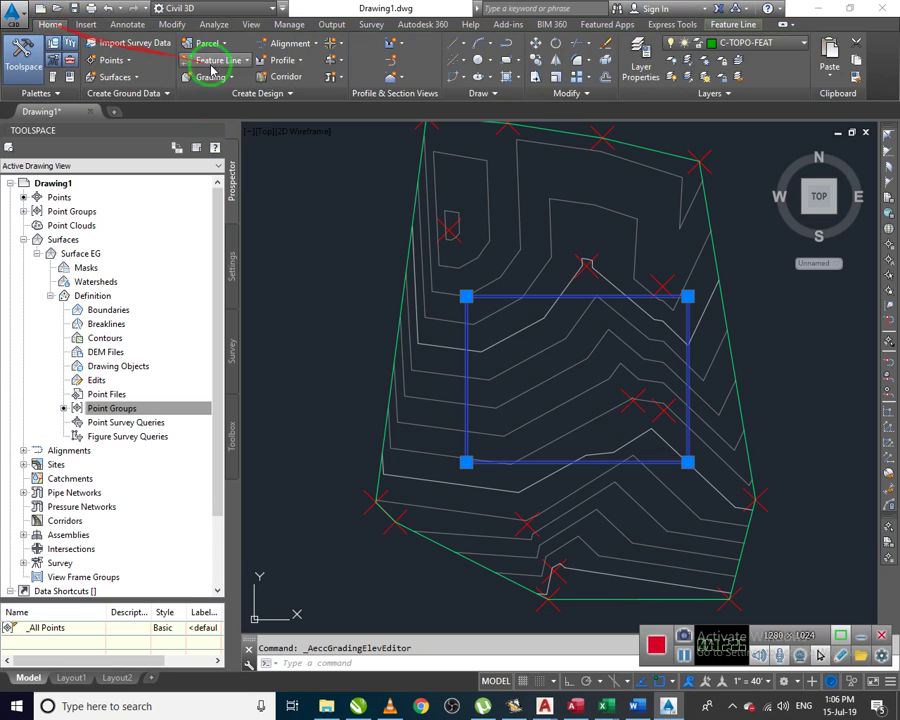
pyautogui.click(210, 77)
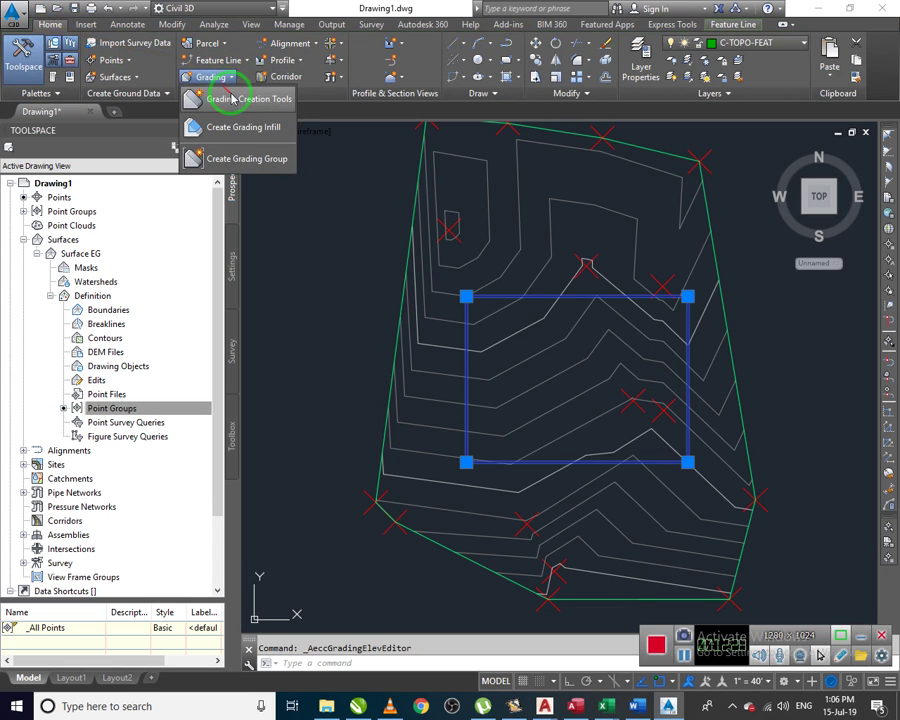
pyautogui.click(242, 99)
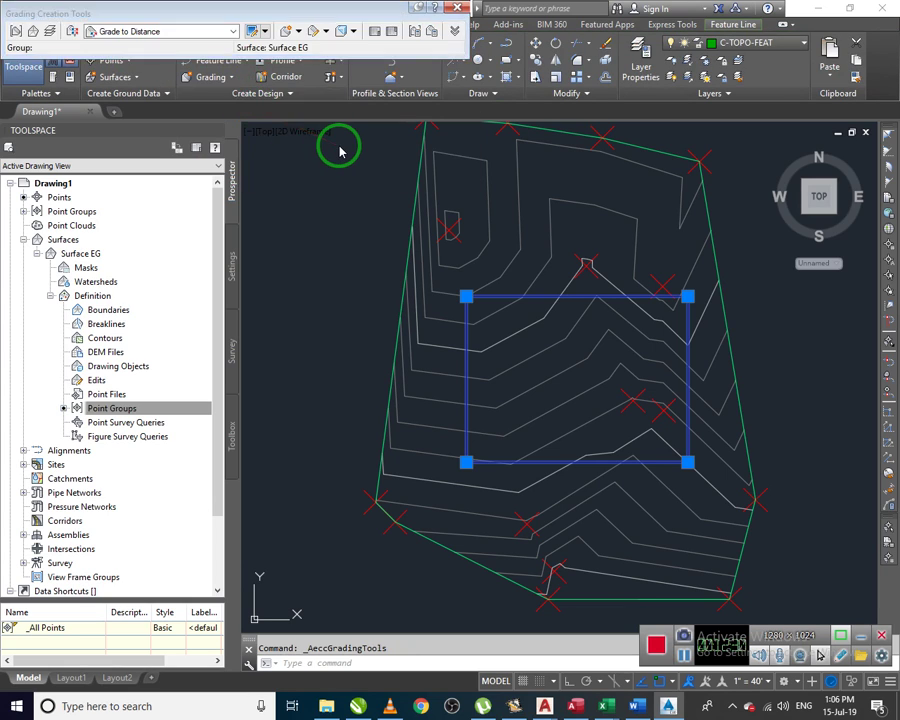
pyautogui.moveTo(170, 13); pyautogui.dragTo(321, 147)
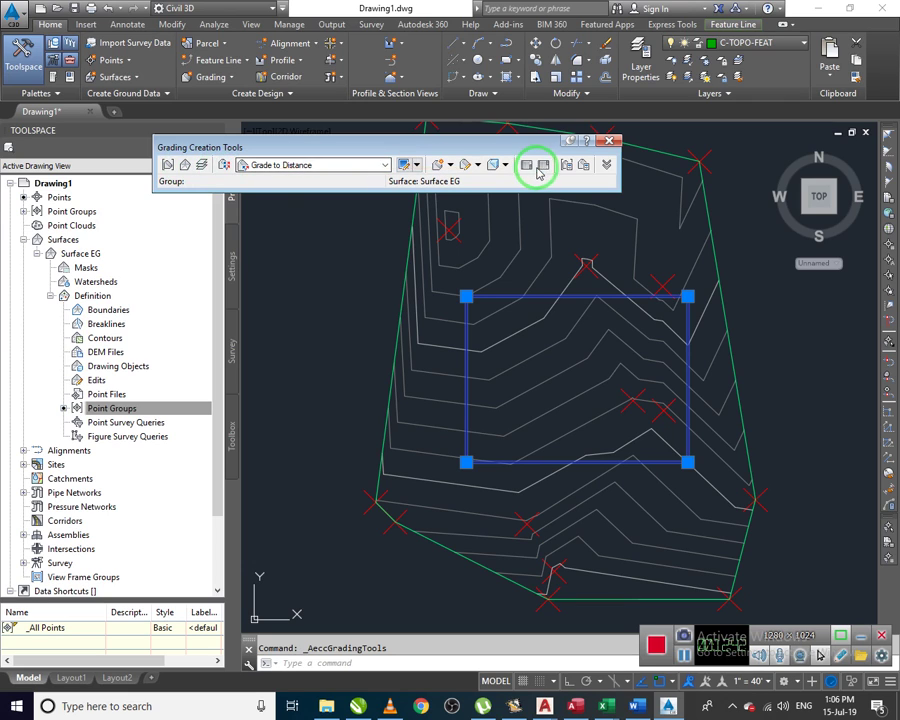
pyautogui.click(167, 164)
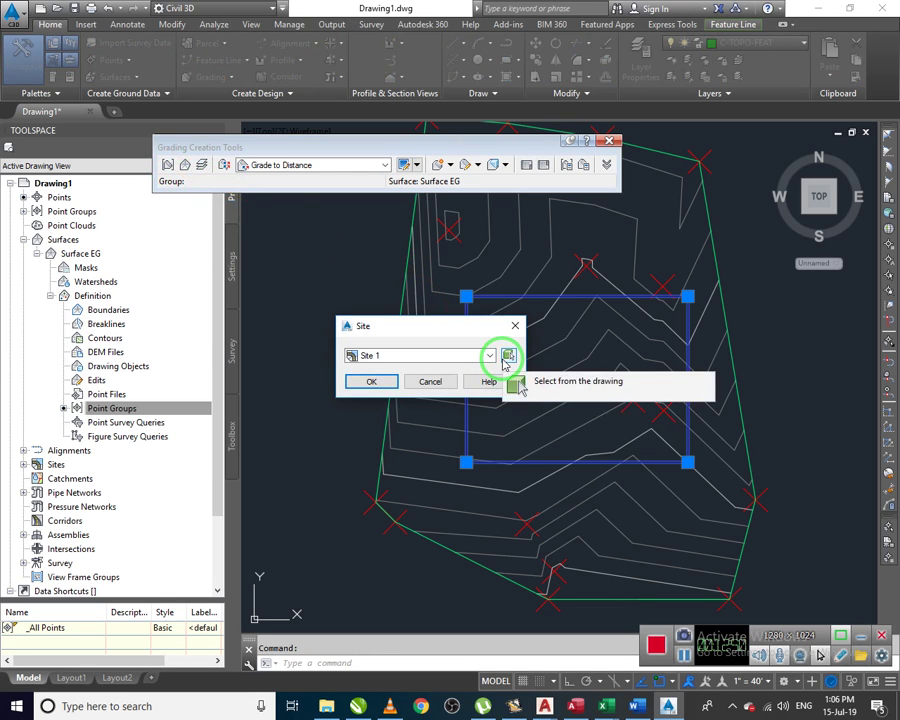
pyautogui.click(506, 359)
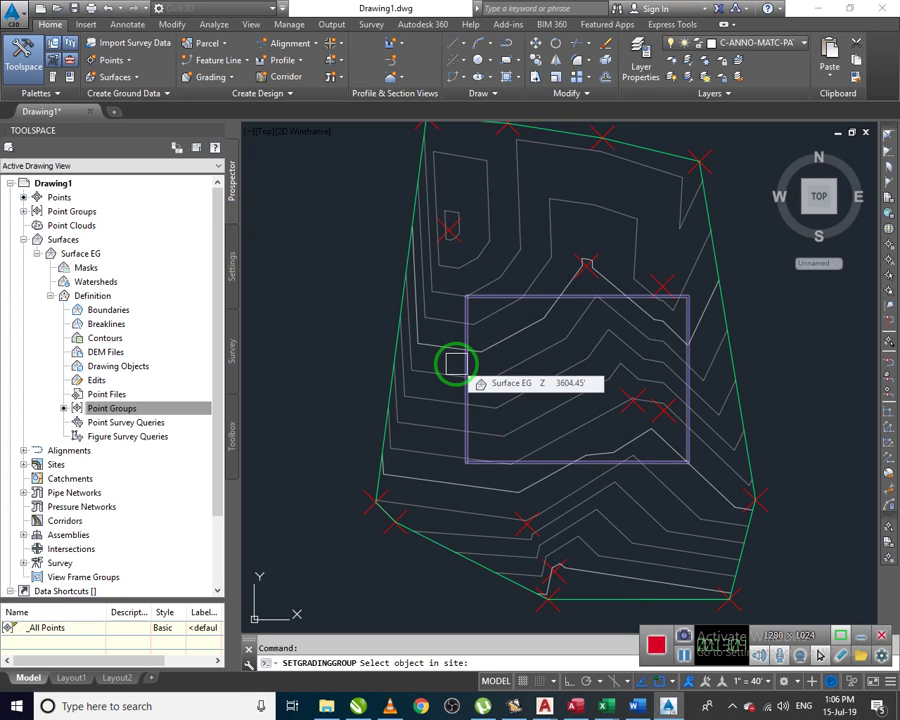
pyautogui.press('Return')
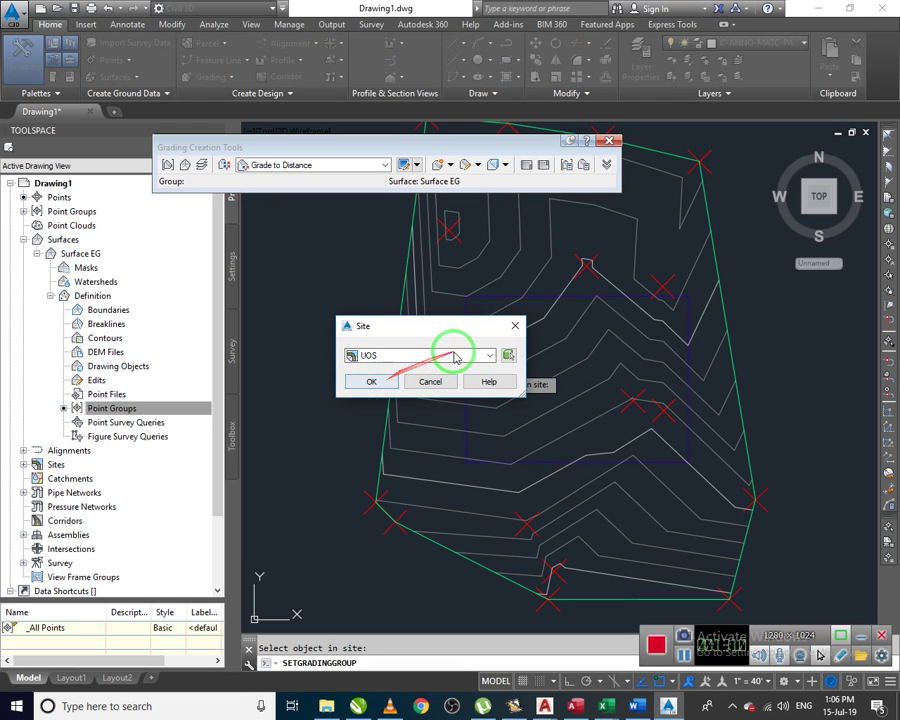
pyautogui.click(489, 355)
pyautogui.click(381, 381)
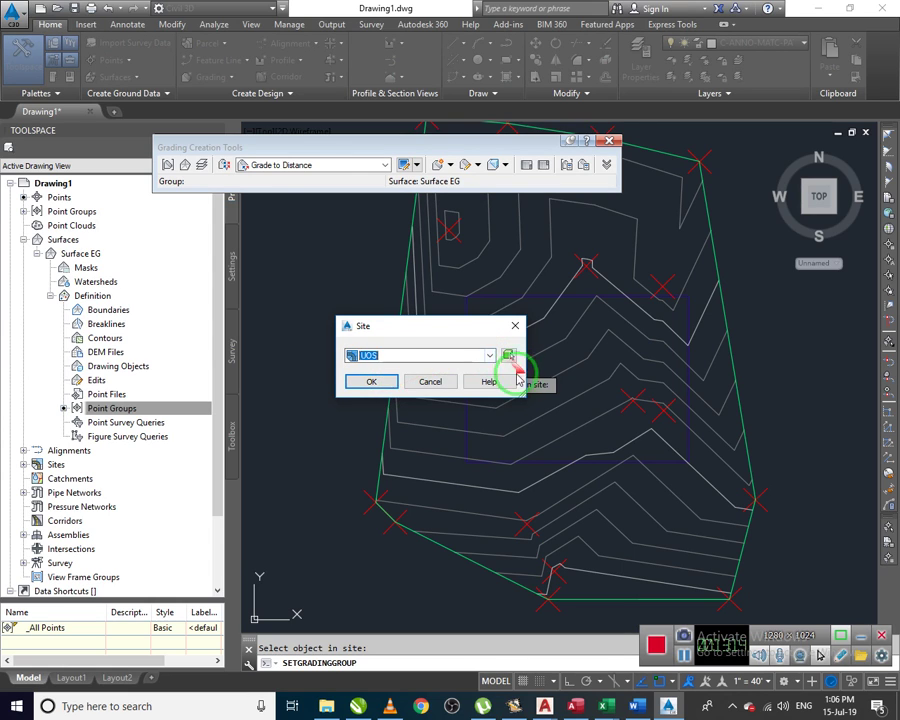
pyautogui.click(371, 384)
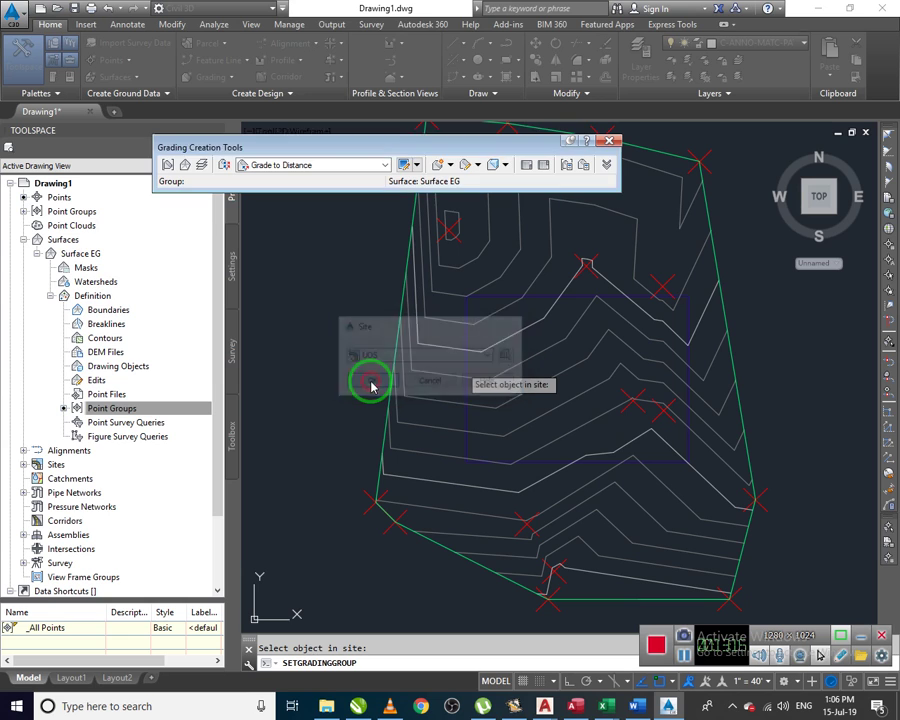
# - Create the grading group with automatic surface creation and Surface EG as volume base surface, and set Surface EG as the grading target
pyautogui.moveTo(372, 12); pyautogui.dragTo(357, 195)
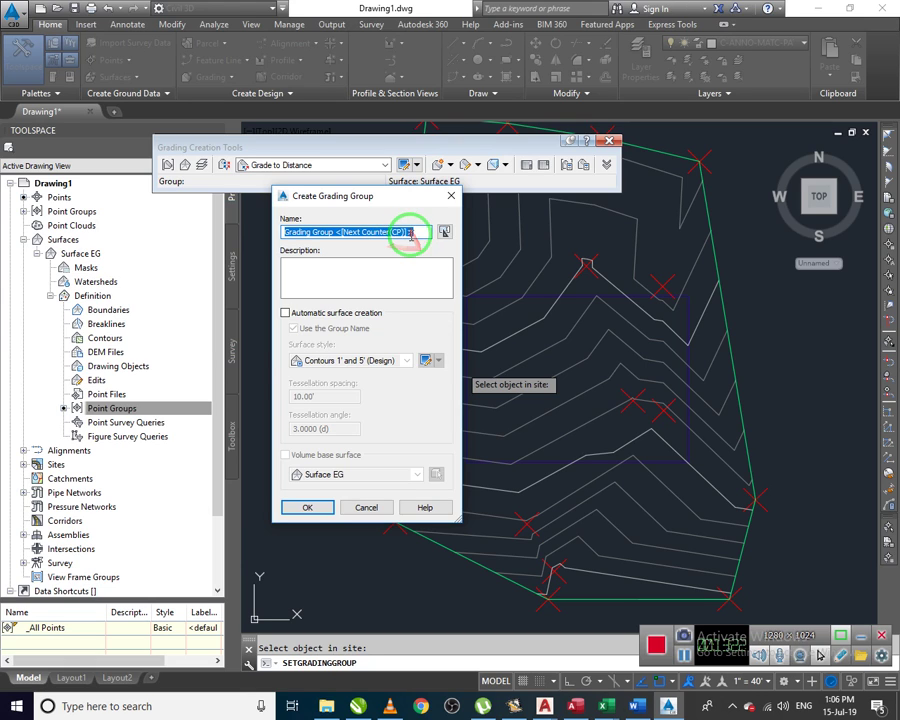
pyautogui.click(286, 313)
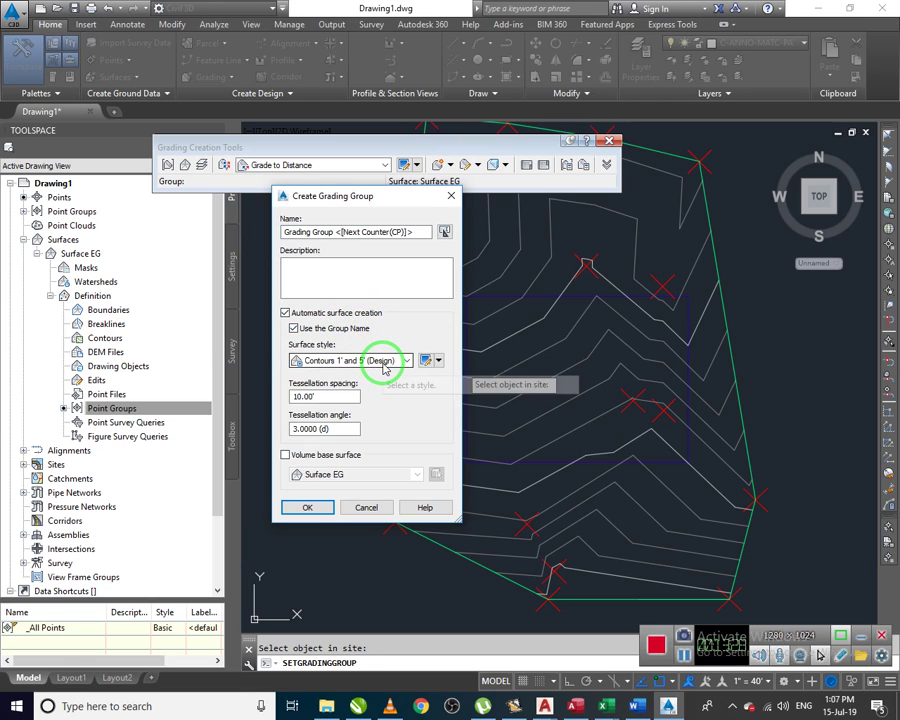
pyautogui.click(330, 458)
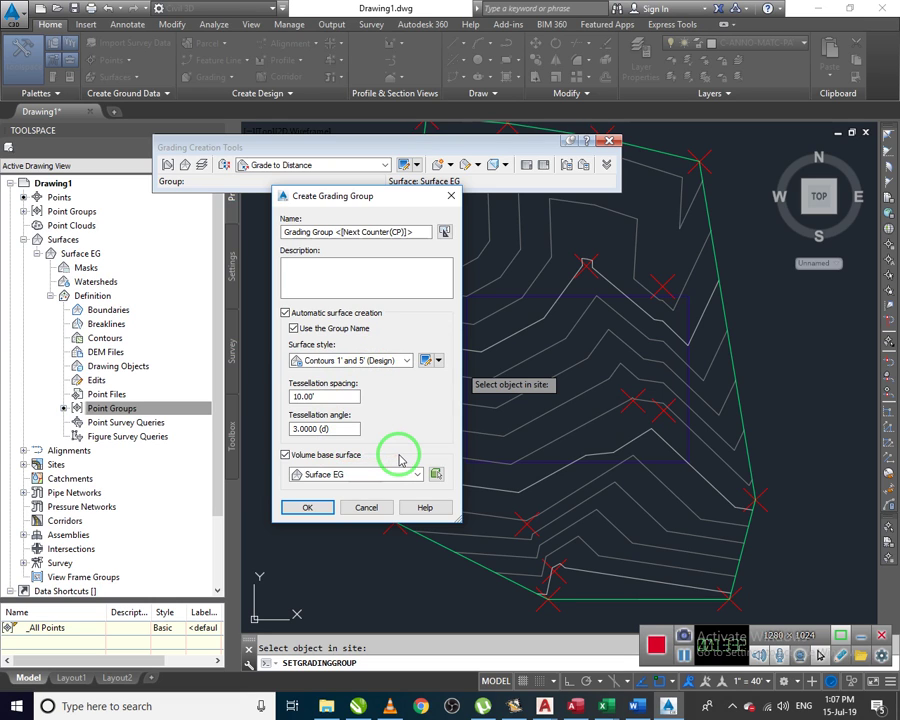
pyautogui.click(309, 507)
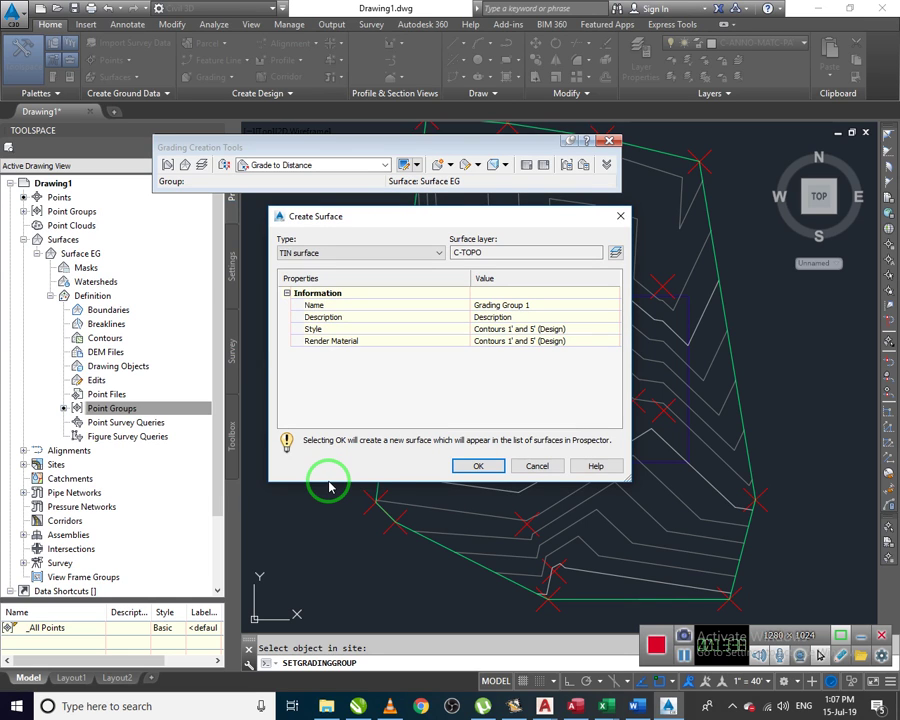
pyautogui.moveTo(470, 350)
pyautogui.mouseDown()
pyautogui.moveTo(478, 466)
pyautogui.moveTo(495, 457)
pyautogui.mouseUp()
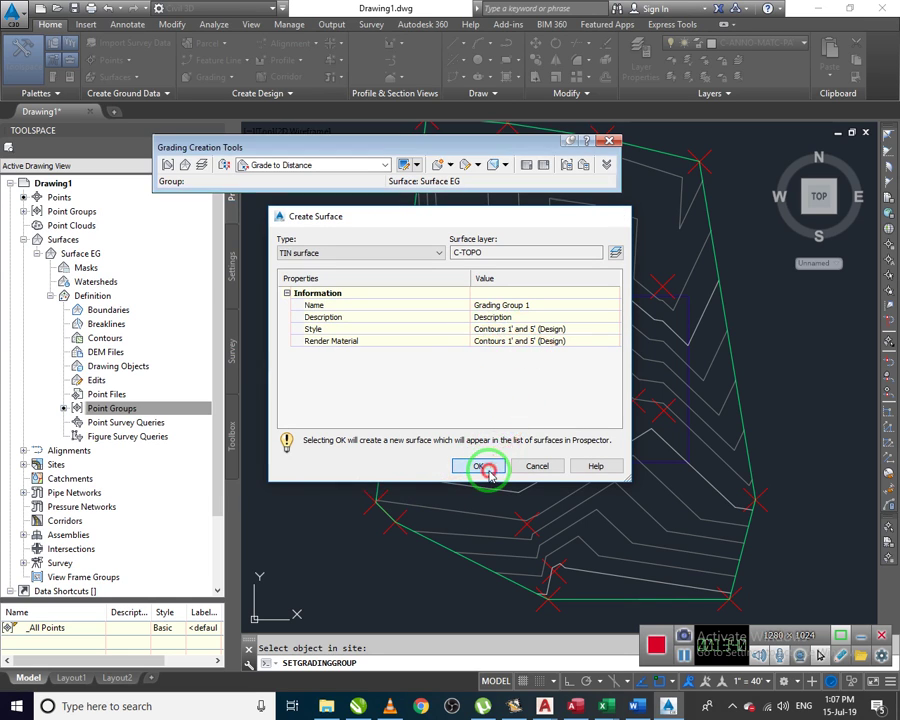
pyautogui.click(488, 467)
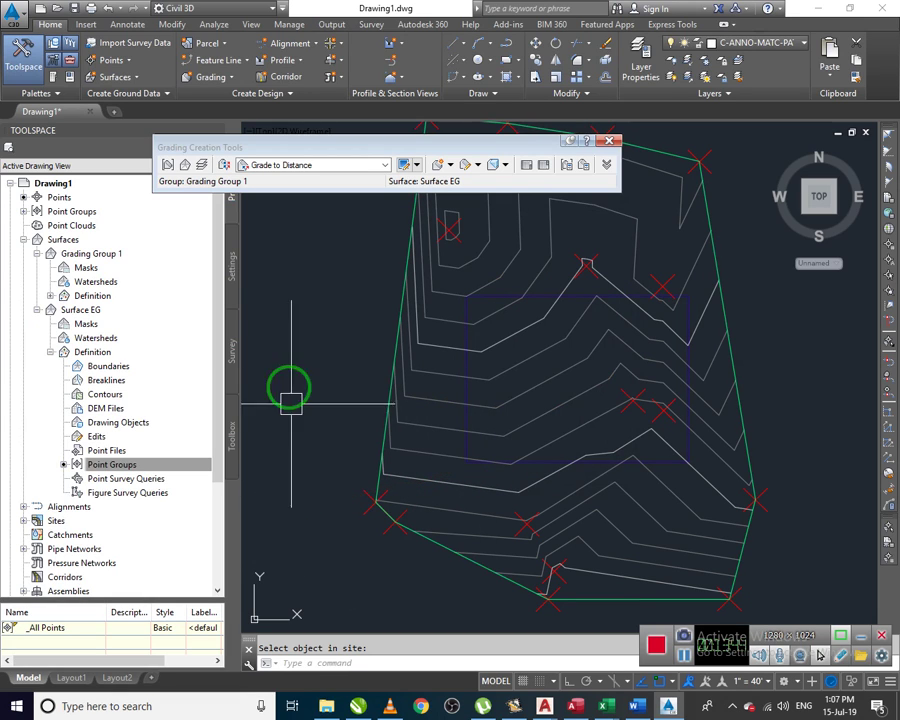
pyautogui.click(185, 172)
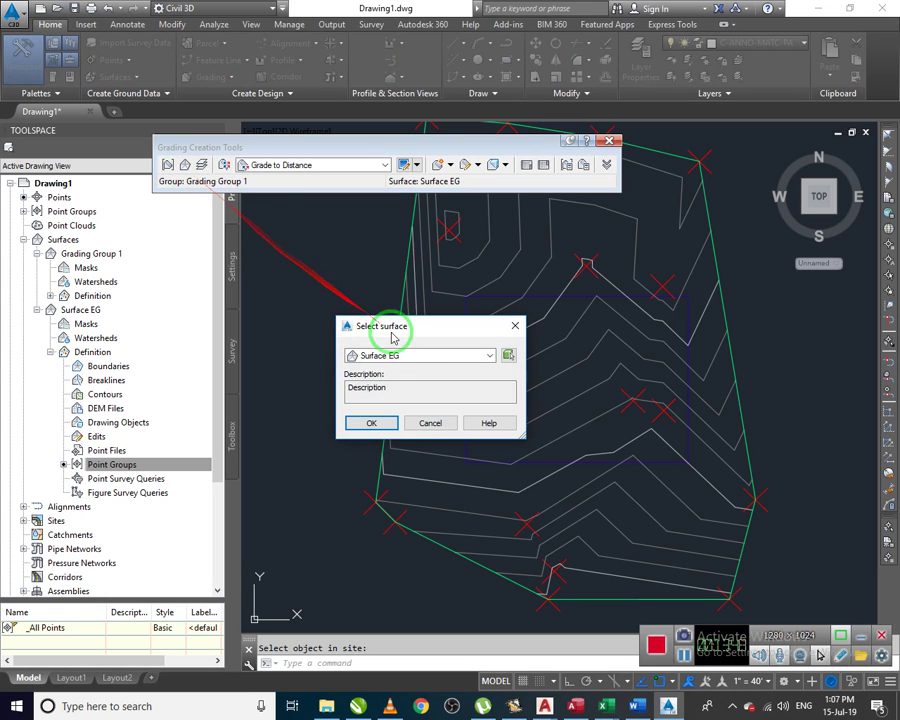
pyautogui.click(372, 424)
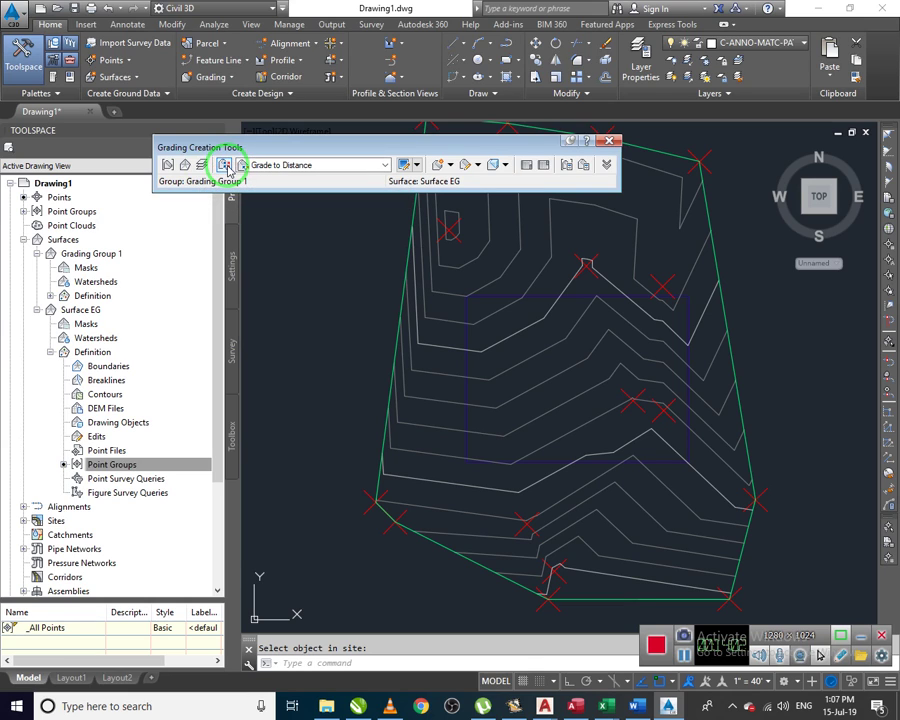
# - Review the rectangular feature line's station elevations with the grading tools' Elevation Editor and close it
pyautogui.click(545, 172)
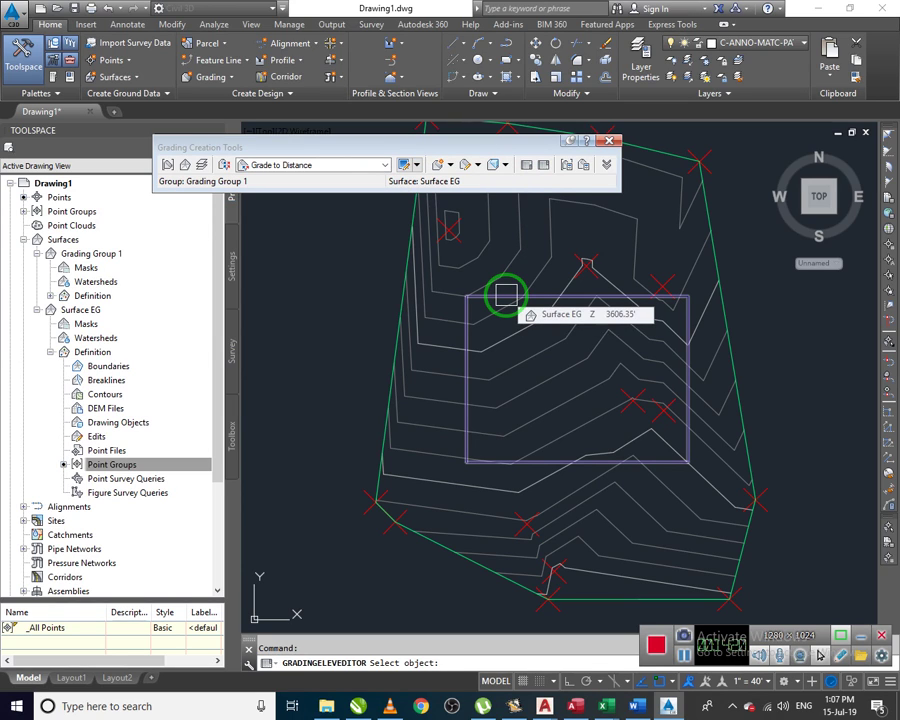
pyautogui.click(506, 295)
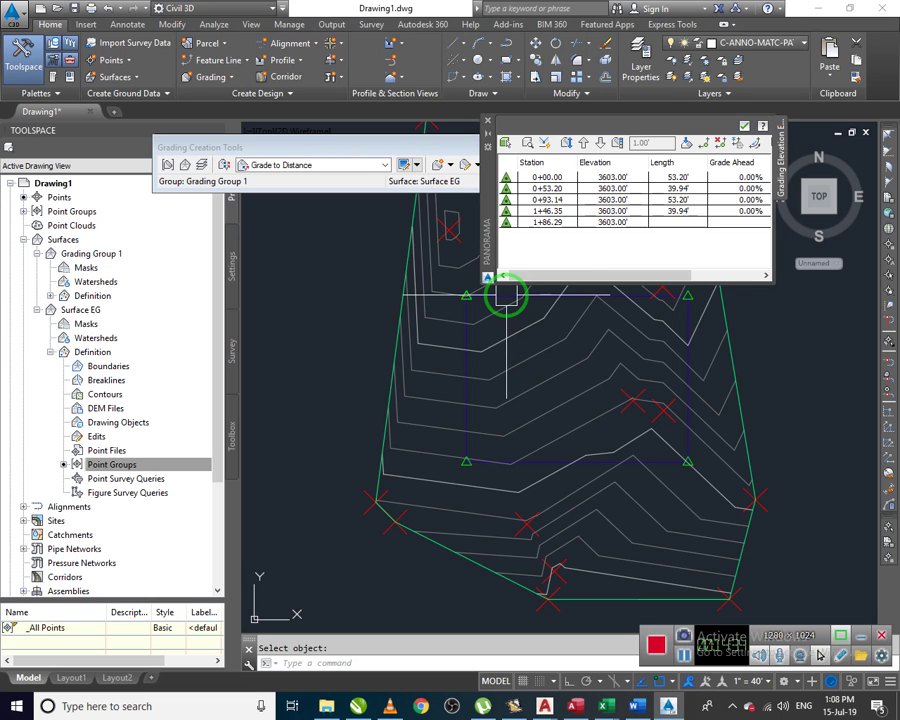
pyautogui.click(558, 190)
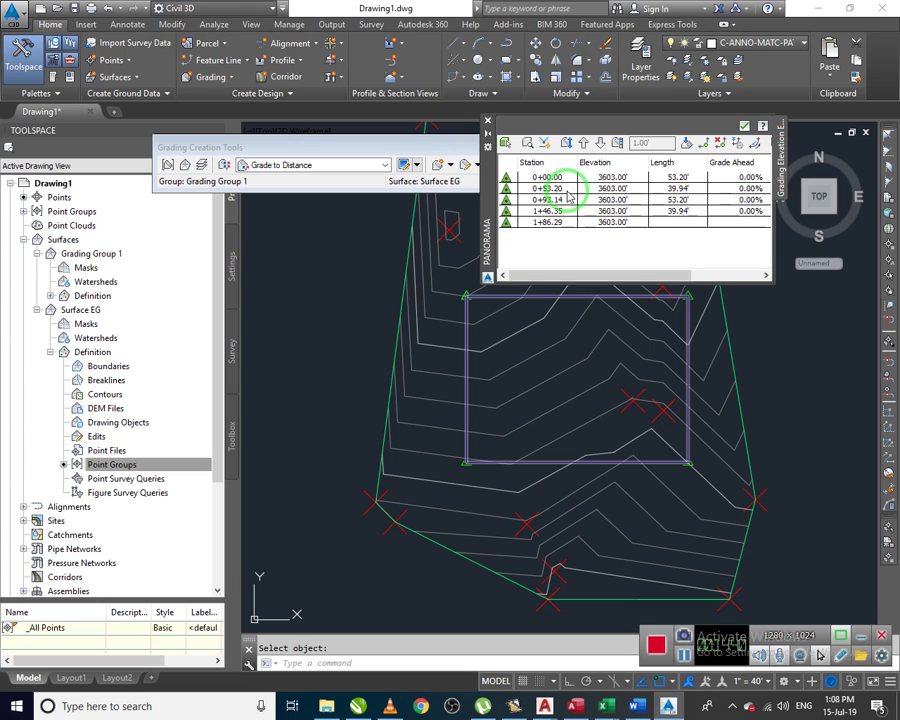
pyautogui.click(489, 124)
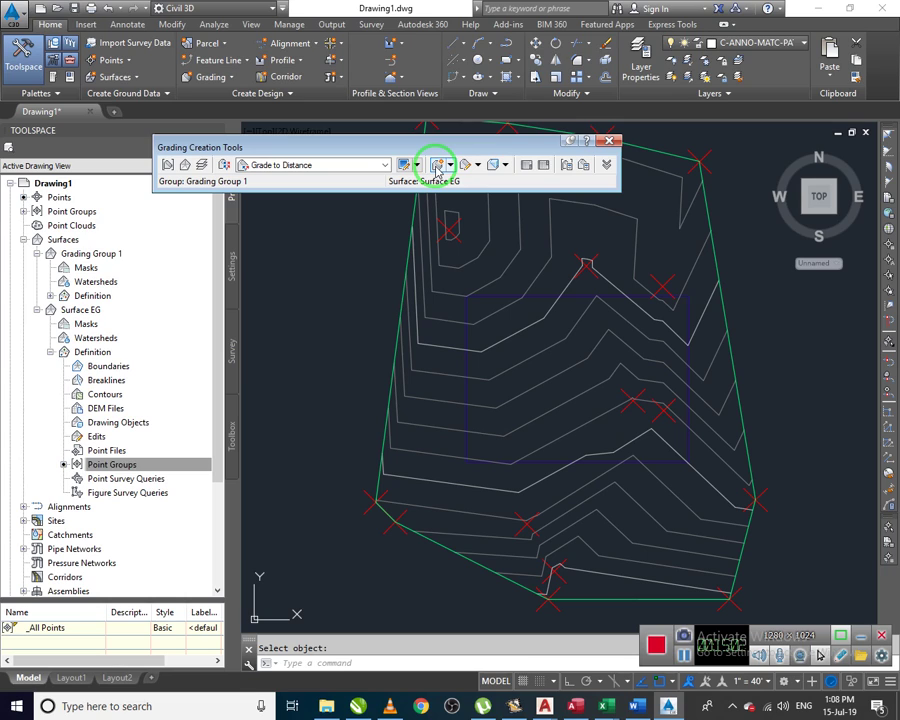
# - Set the active grading criteria to Grade to Surface
pyautogui.click(505, 166)
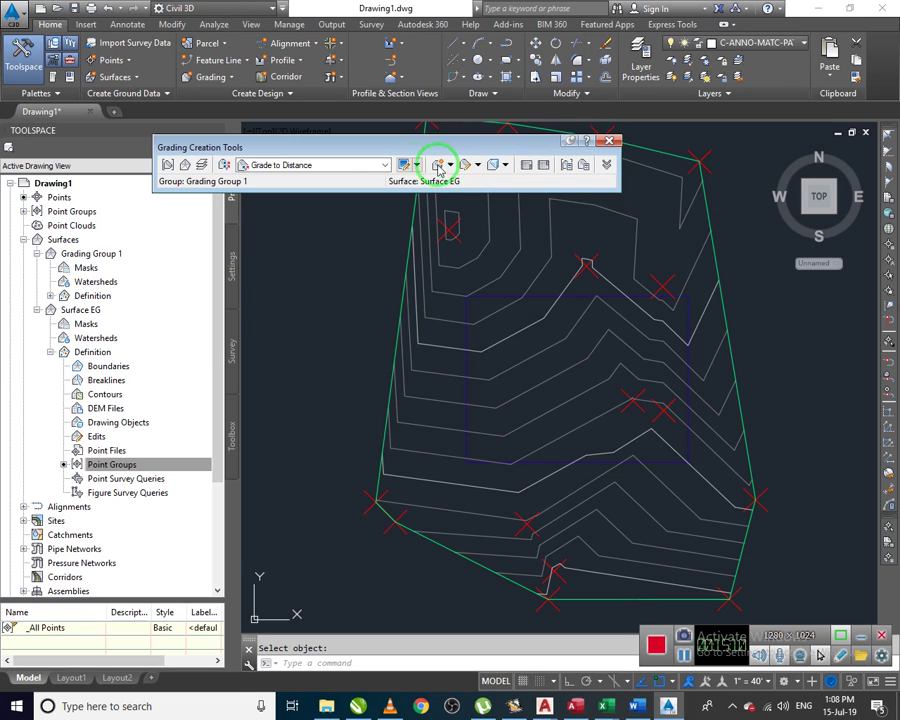
pyautogui.click(385, 165)
pyautogui.click(300, 213)
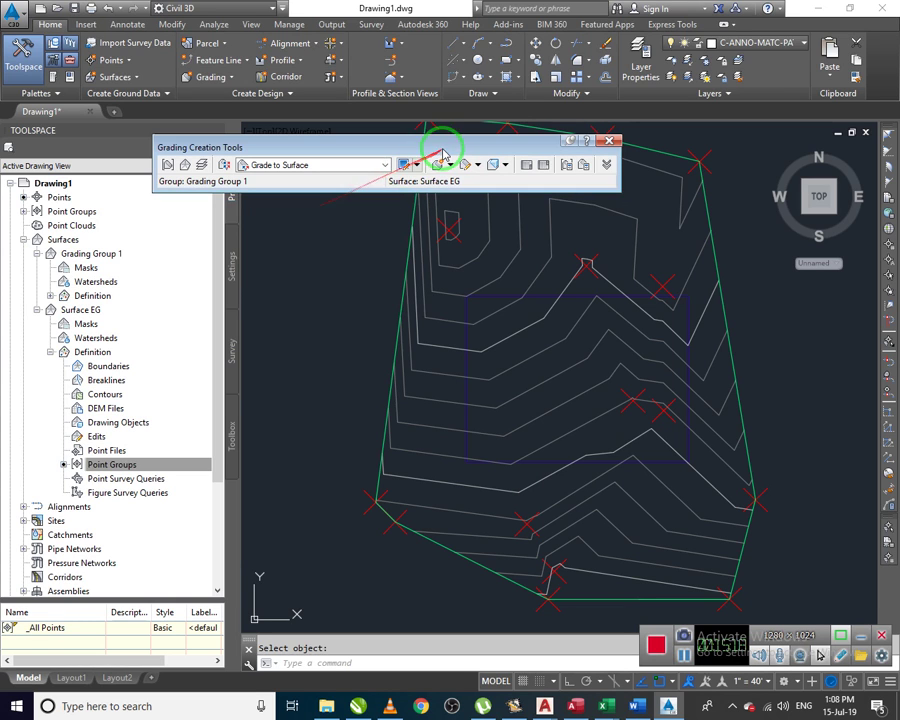
# - Review the Grade to Surface criteria's grading method and its cut and fill slope projections, and accept them
pyautogui.click(403, 166)
pyautogui.moveTo(303, 67); pyautogui.dragTo(337, 100)
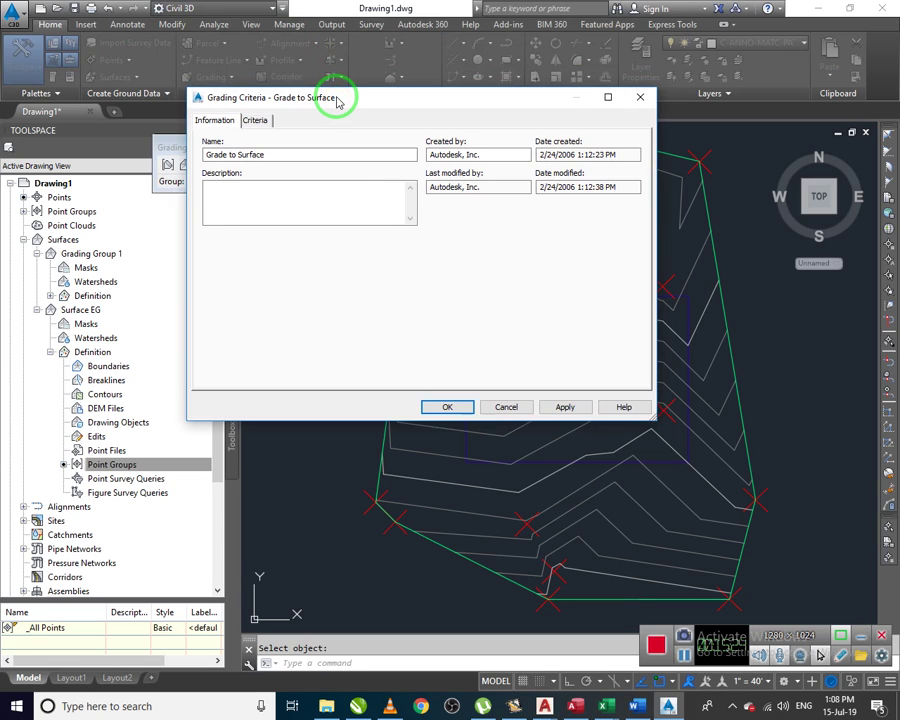
pyautogui.click(507, 408)
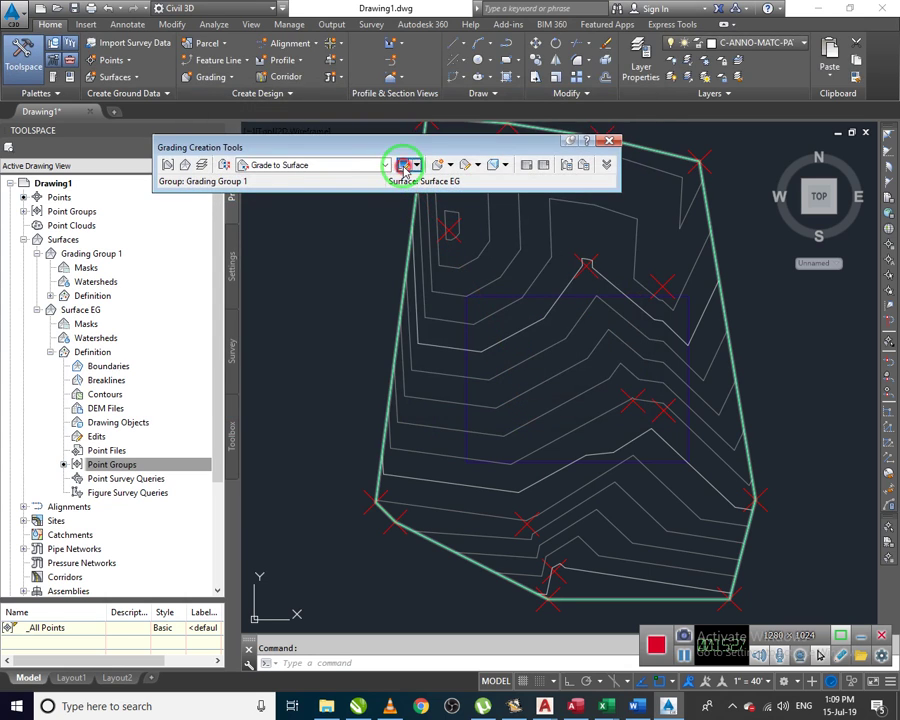
pyautogui.click(405, 166)
pyautogui.click(255, 119)
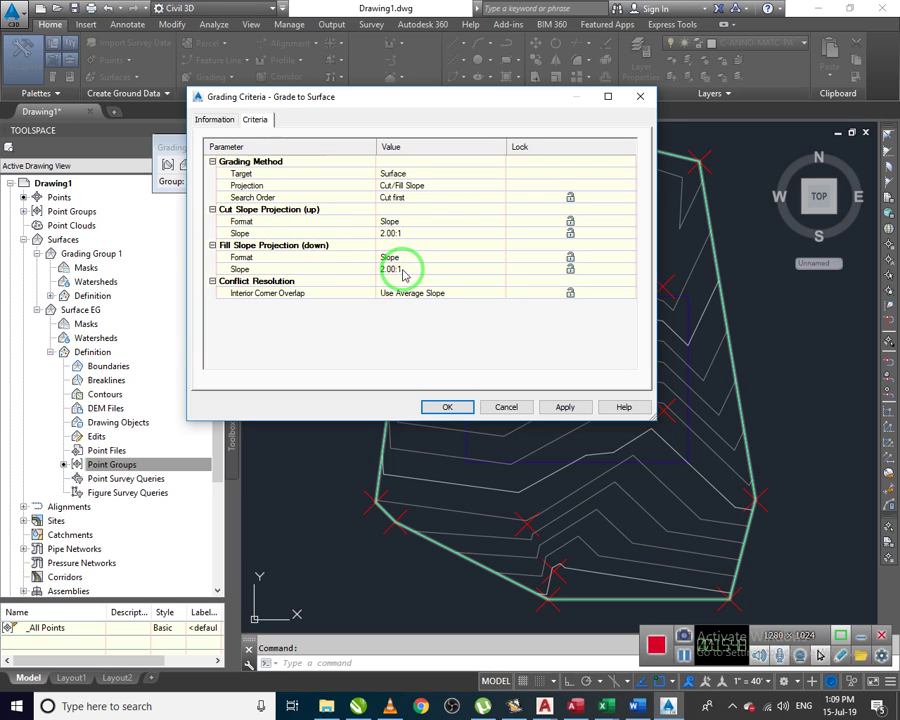
pyautogui.click(558, 405)
pyautogui.click(447, 408)
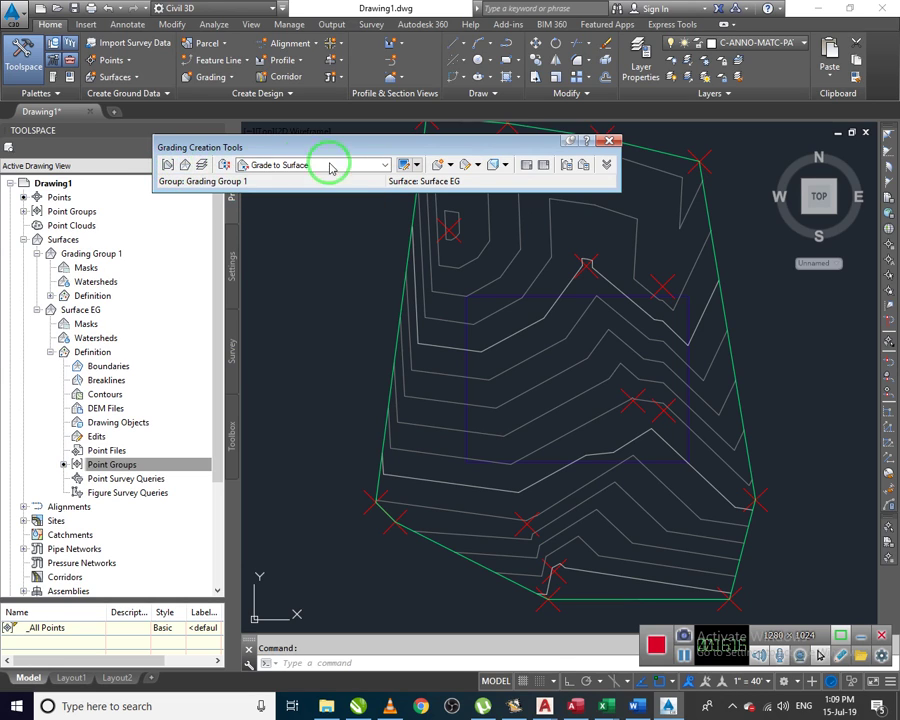
# - Create a grading from the rectangular feature line, with the outside as grading side and applied to the entire length
pyautogui.click(505, 166)
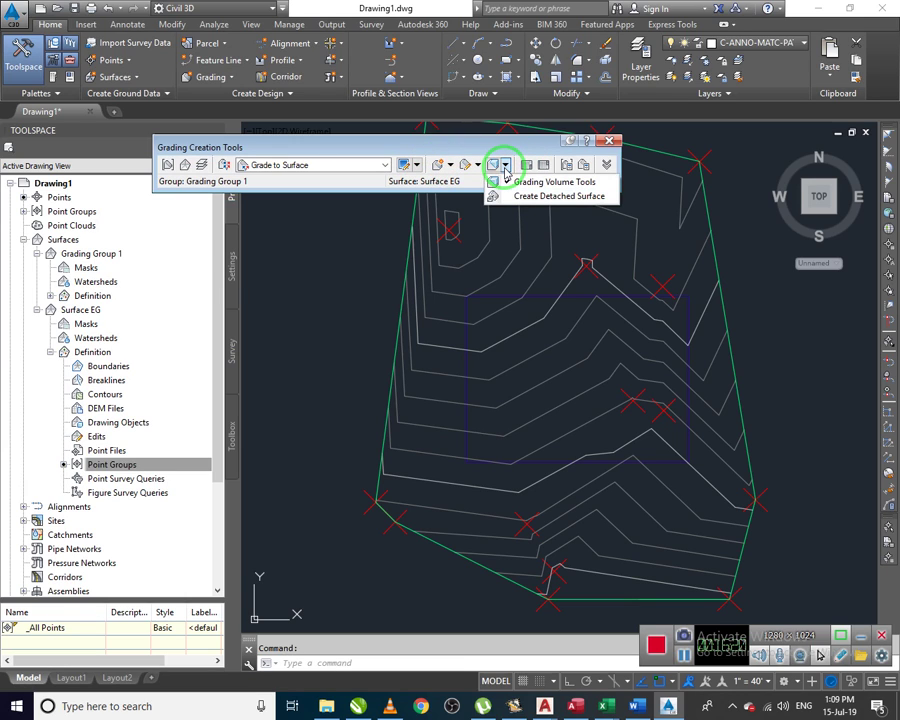
pyautogui.click(478, 165)
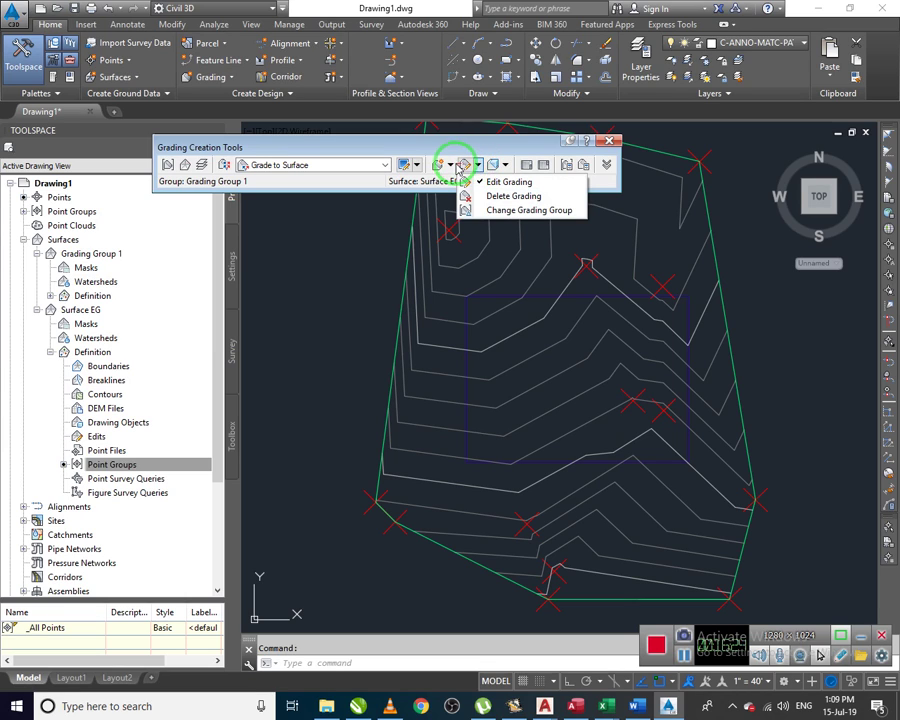
pyautogui.click(451, 166)
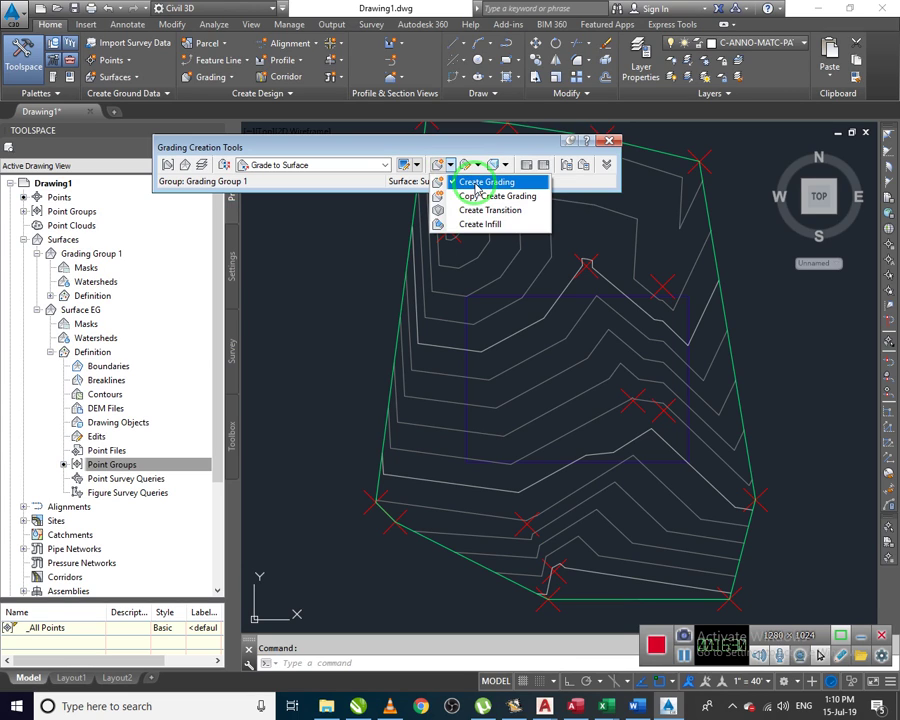
pyautogui.click(477, 186)
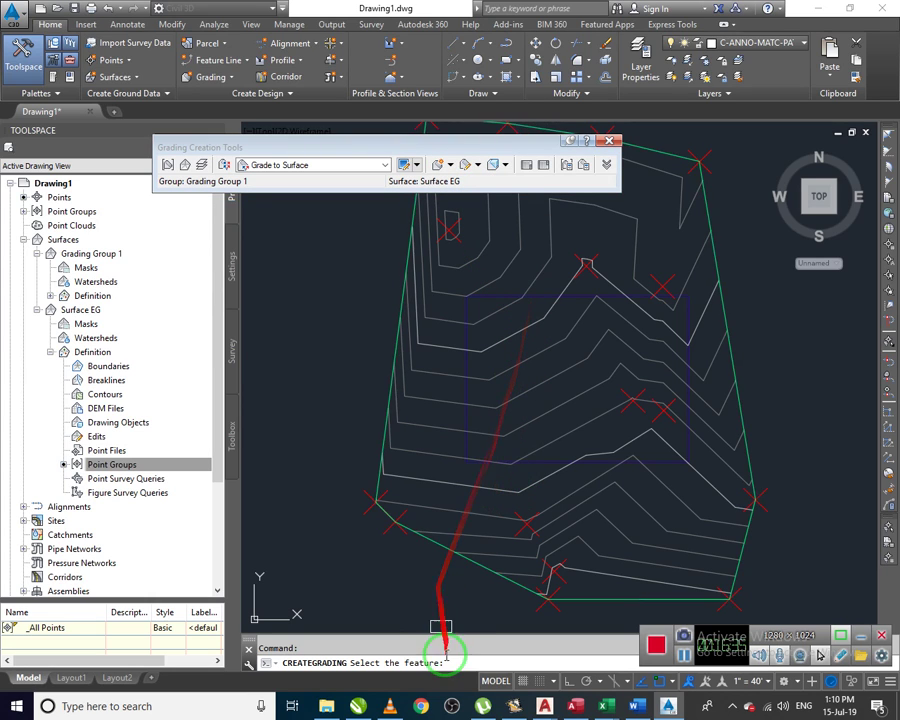
pyautogui.click(538, 296)
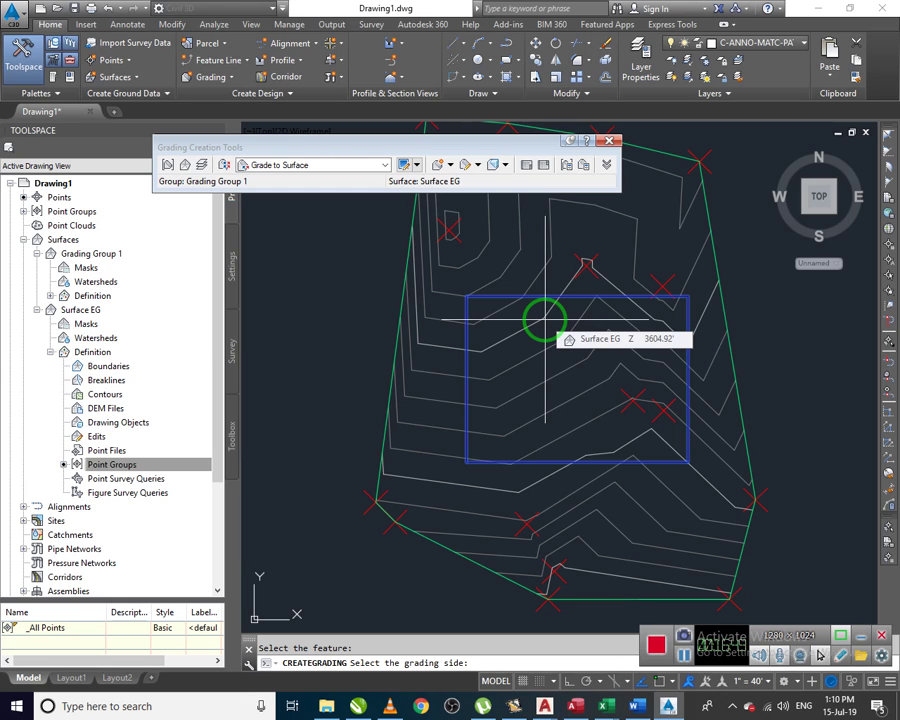
pyautogui.click(557, 271)
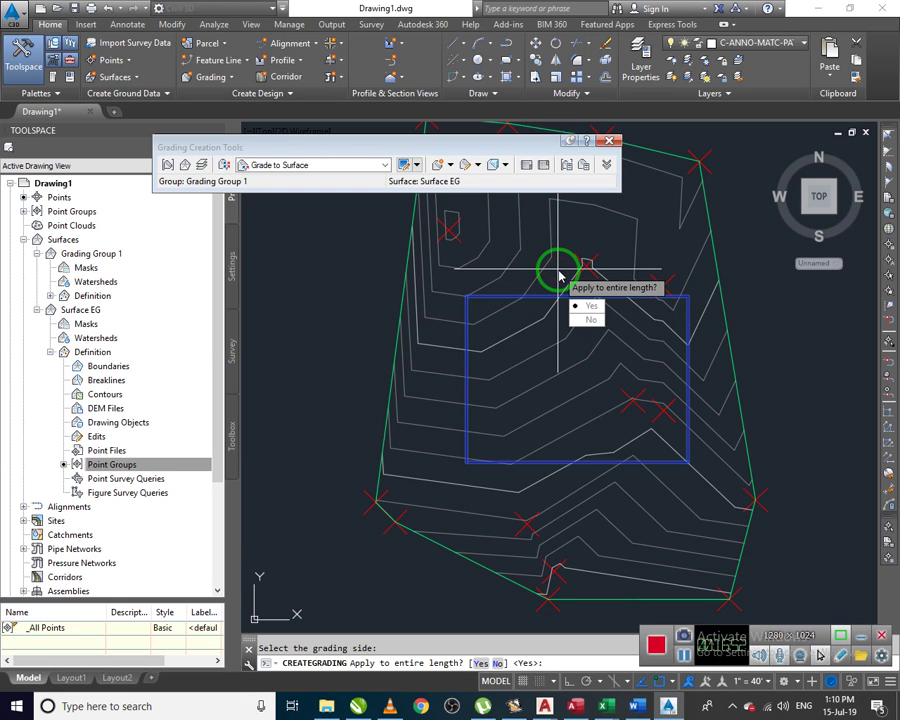
pyautogui.press('Return')
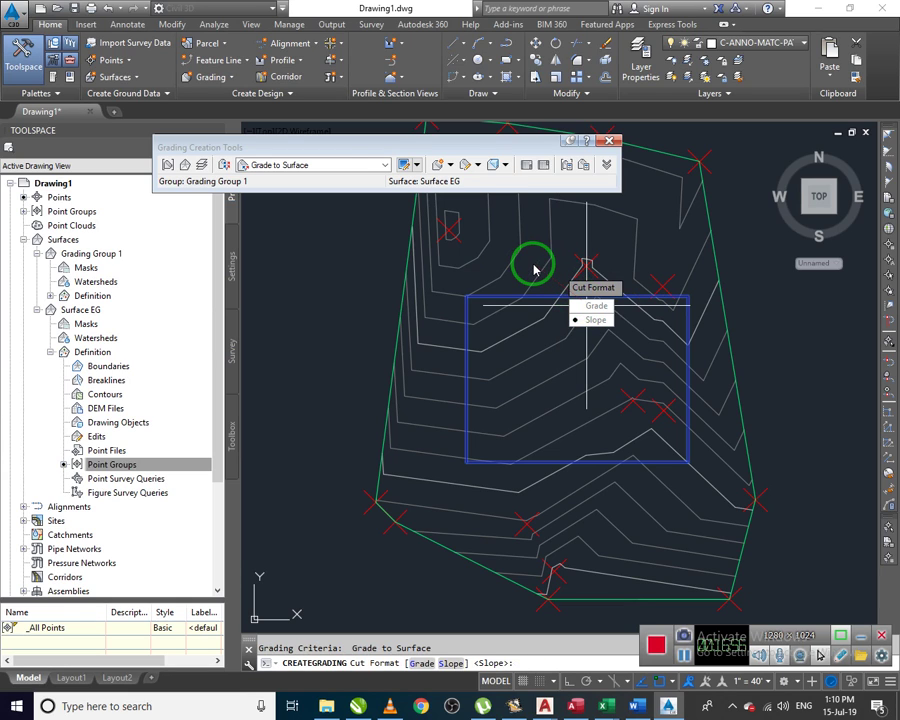
# - Give the grading to Surface EG a cut slope of 1:1 and a fill slope of 1:1, and end the command
pyautogui.click(580, 318)
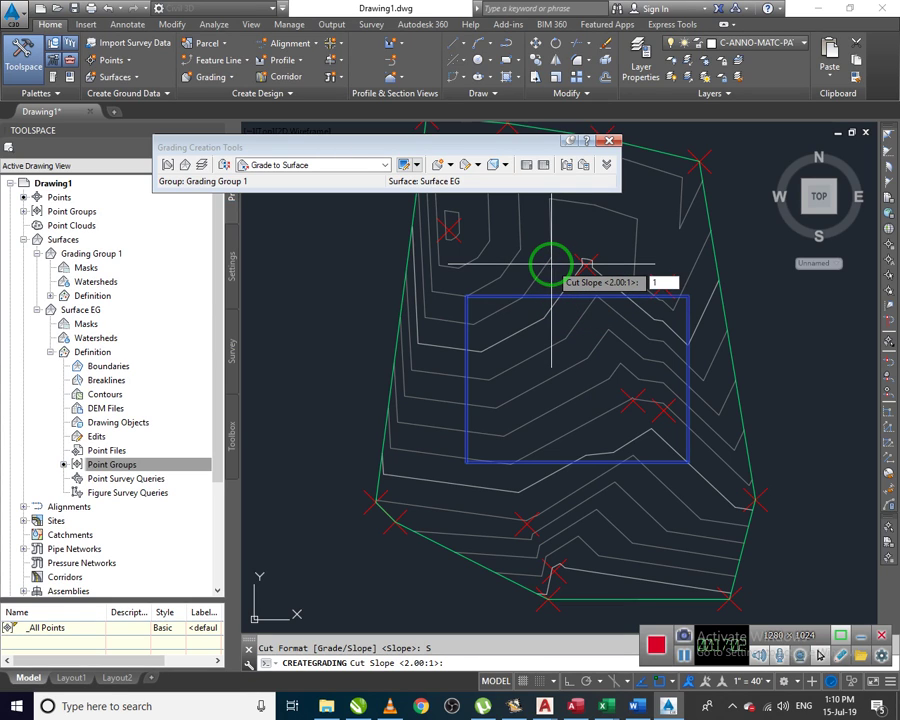
pyautogui.press('Return')
pyautogui.write('s')
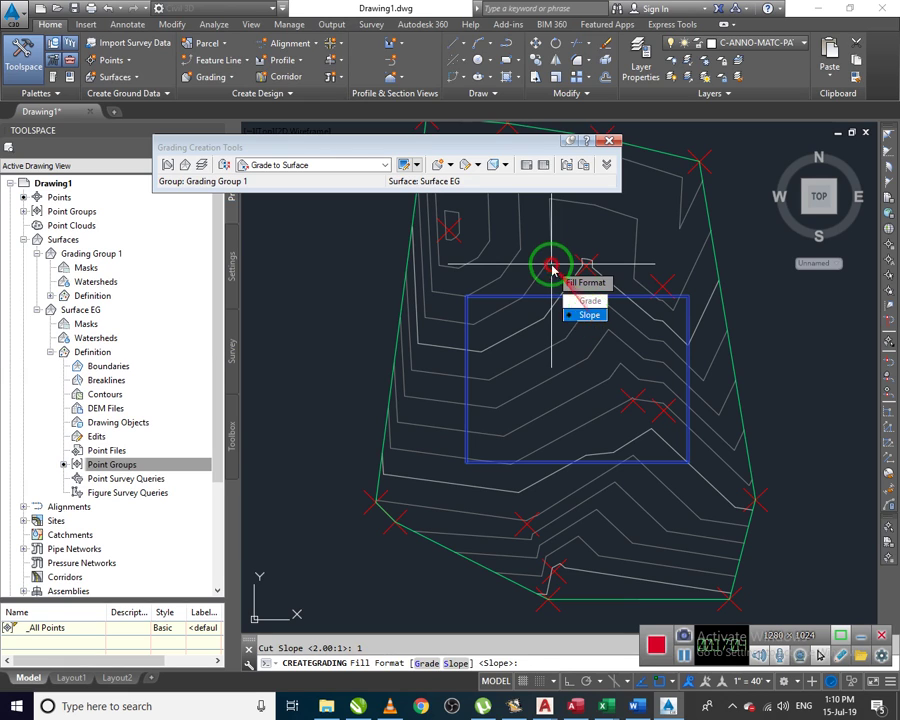
pyautogui.press('Return')
pyautogui.write('1')
pyautogui.press('Return')
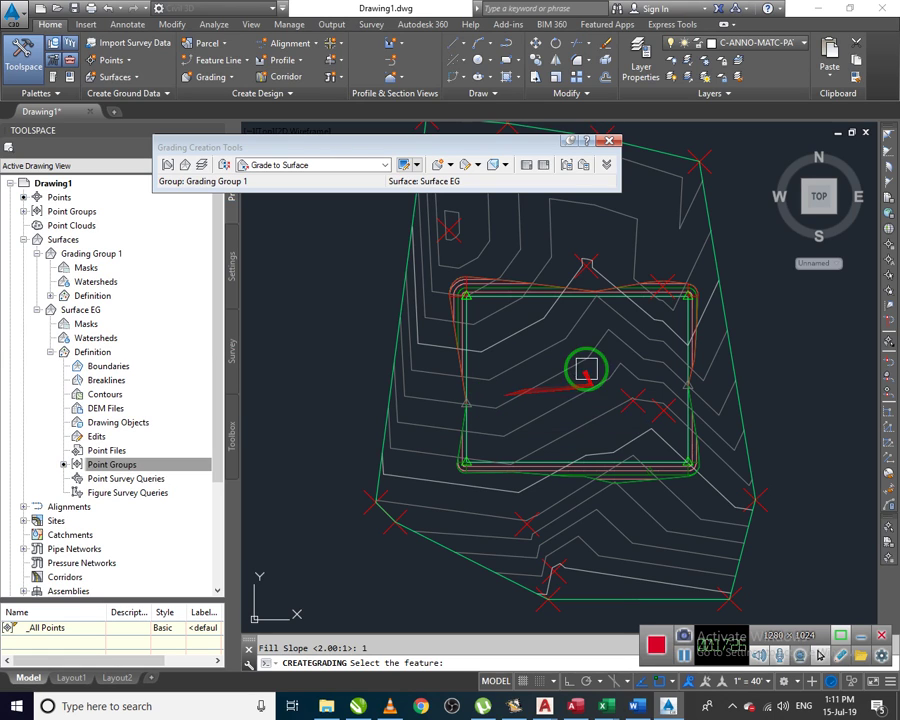
pyautogui.press('Escape')
# - Examine the surface and the new grading in the Object Viewer from the Left view direction
pyautogui.click(765, 384)
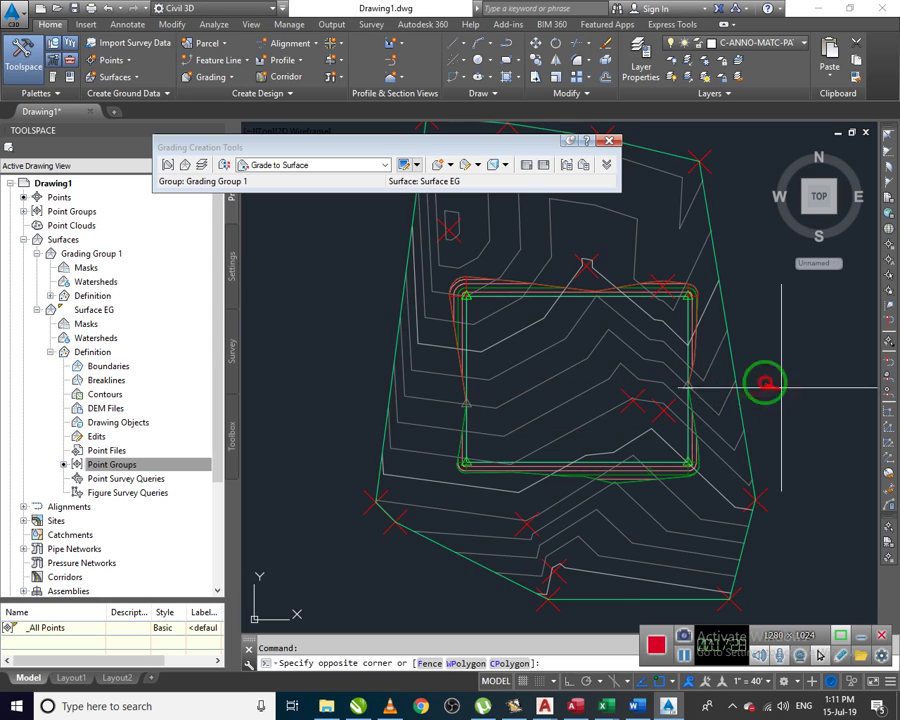
pyautogui.click(647, 346)
pyautogui.rightClick(660, 370)
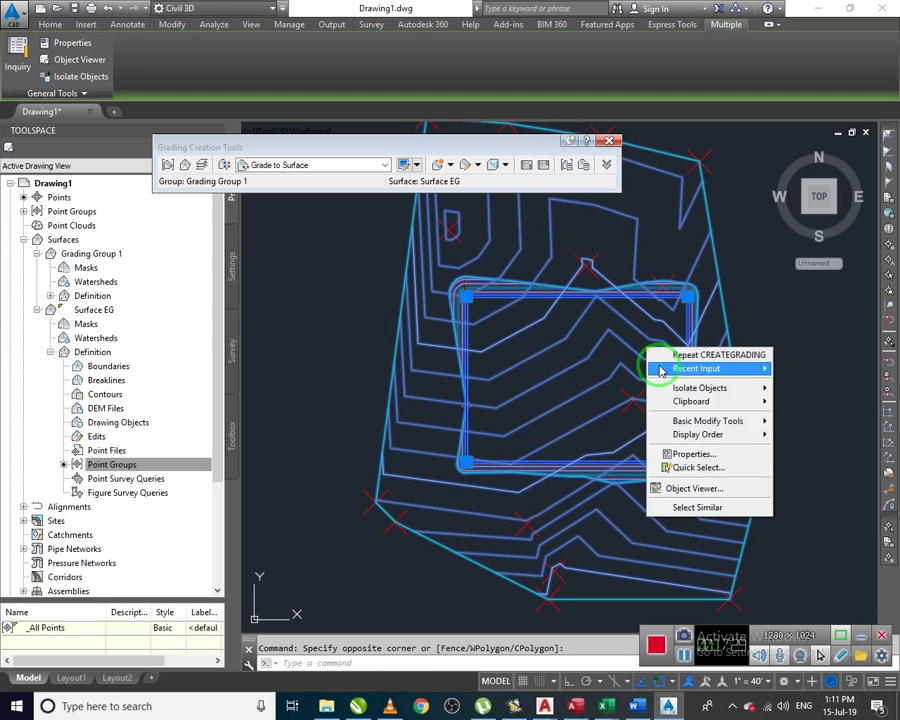
pyautogui.click(716, 488)
pyautogui.click(264, 30)
pyautogui.click(282, 66)
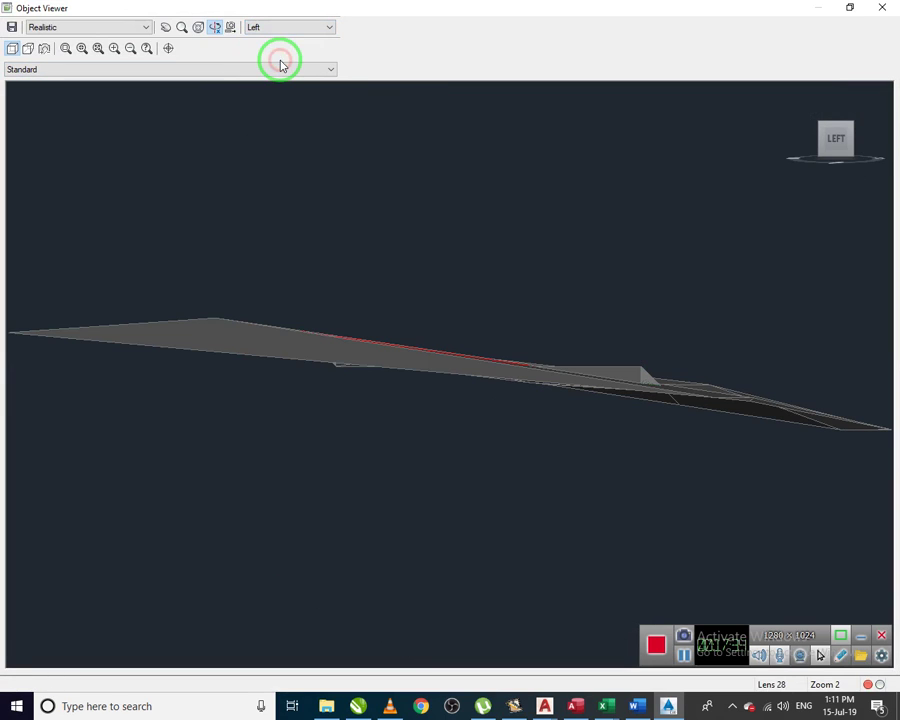
pyautogui.scroll(2, 618, 377)
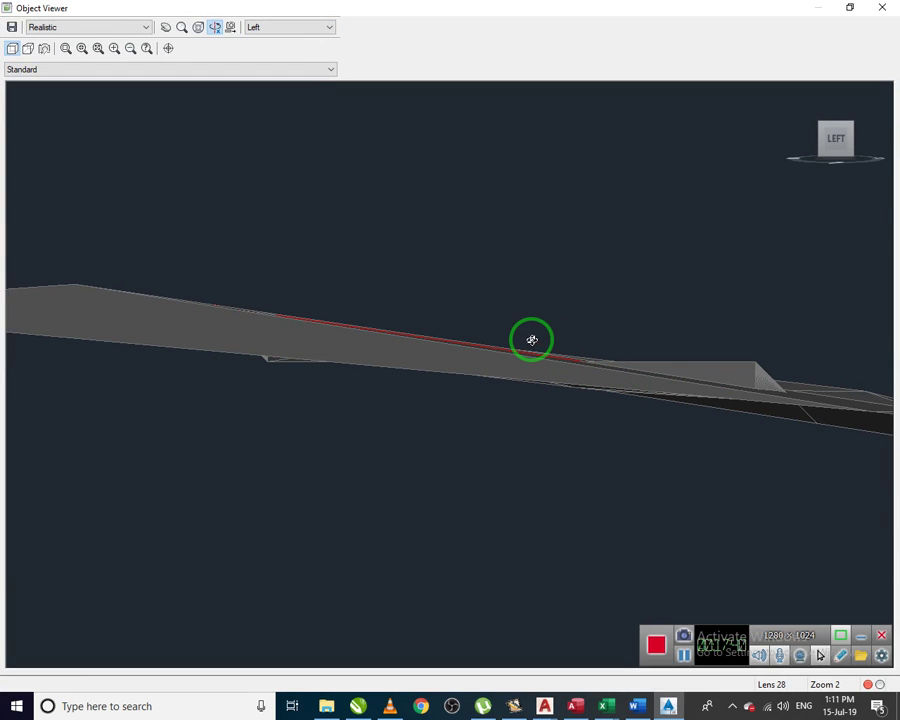
pyautogui.click(281, 27)
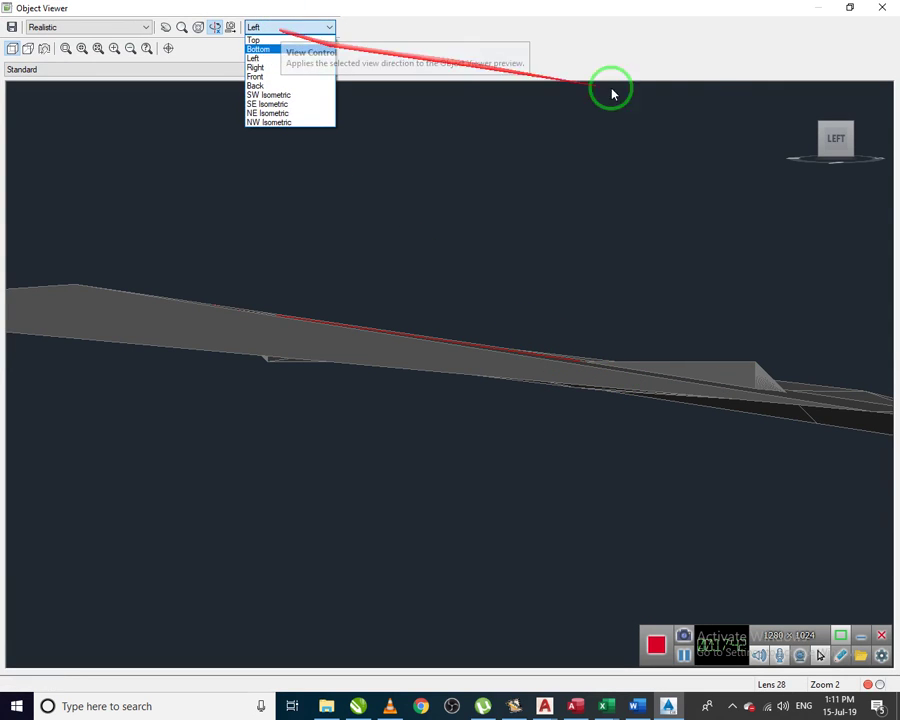
pyautogui.click(830, 128)
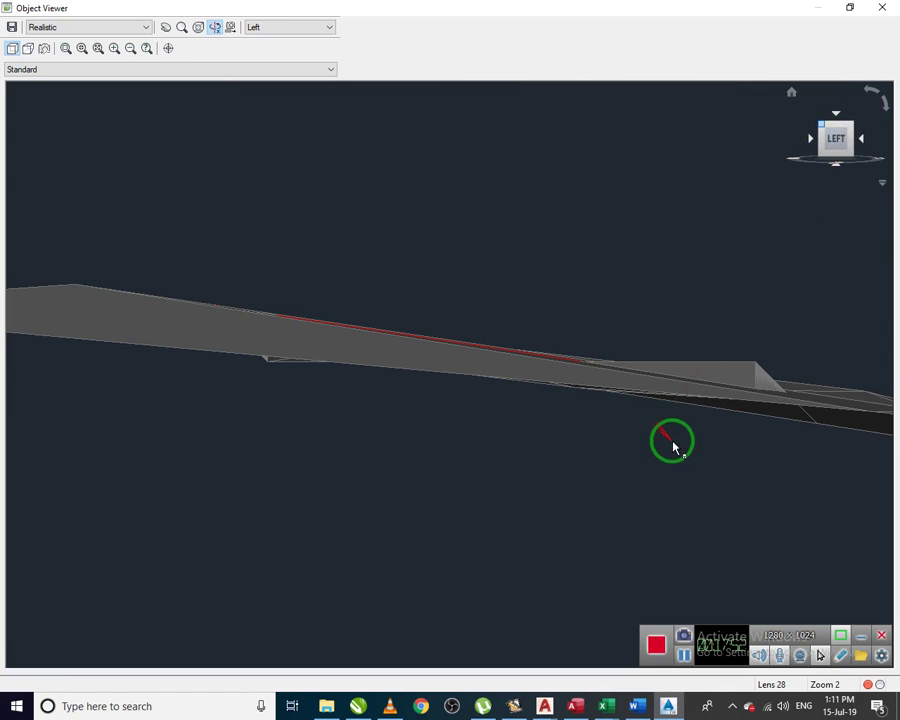
pyautogui.click(683, 655)
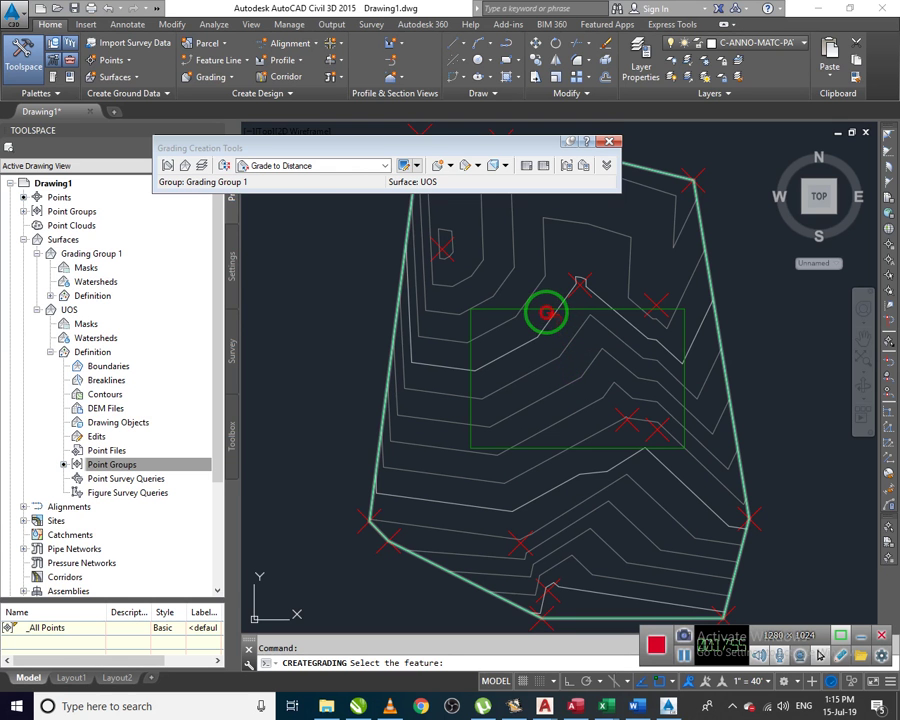
pyautogui.click(535, 312)
pyautogui.click(590, 373)
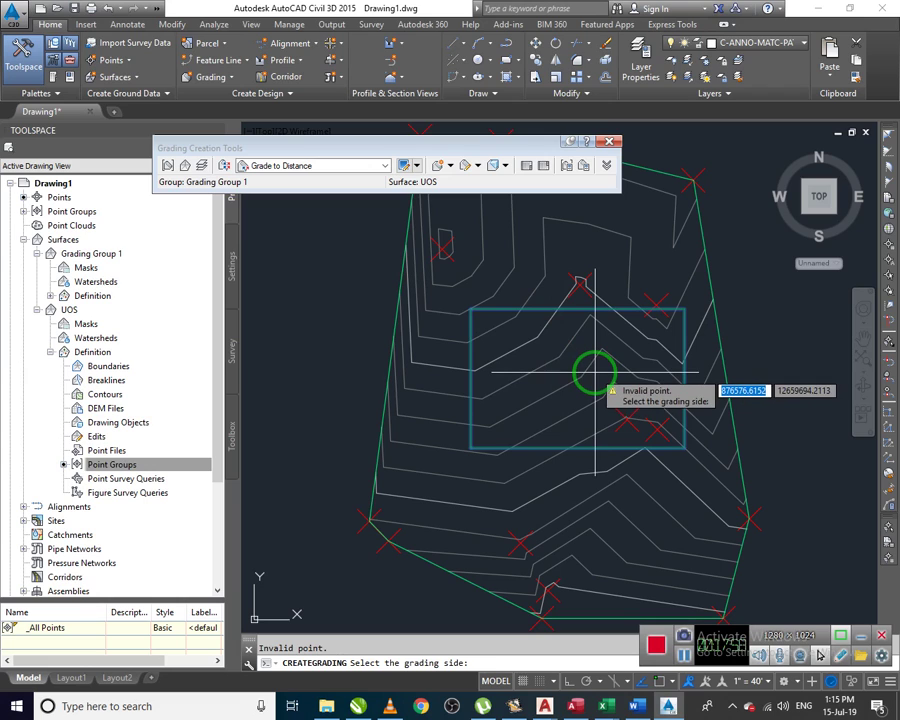
pyautogui.press('Escape')
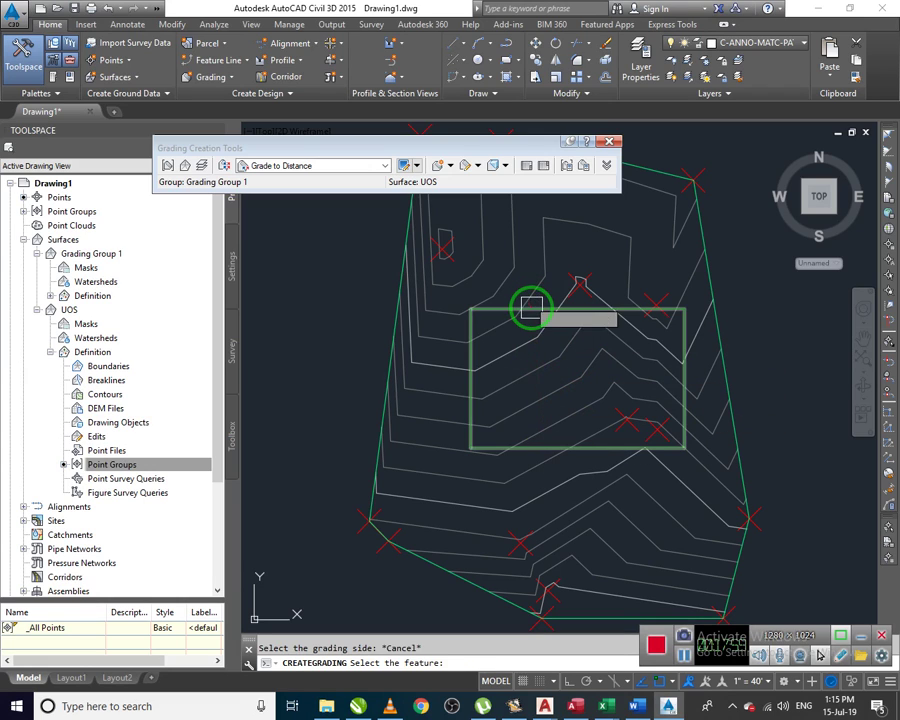
# - Grade the entire rectangular feature line outward with Grade to Distance, using a distance of 1' and a 1:1 slope
pyautogui.click(531, 308)
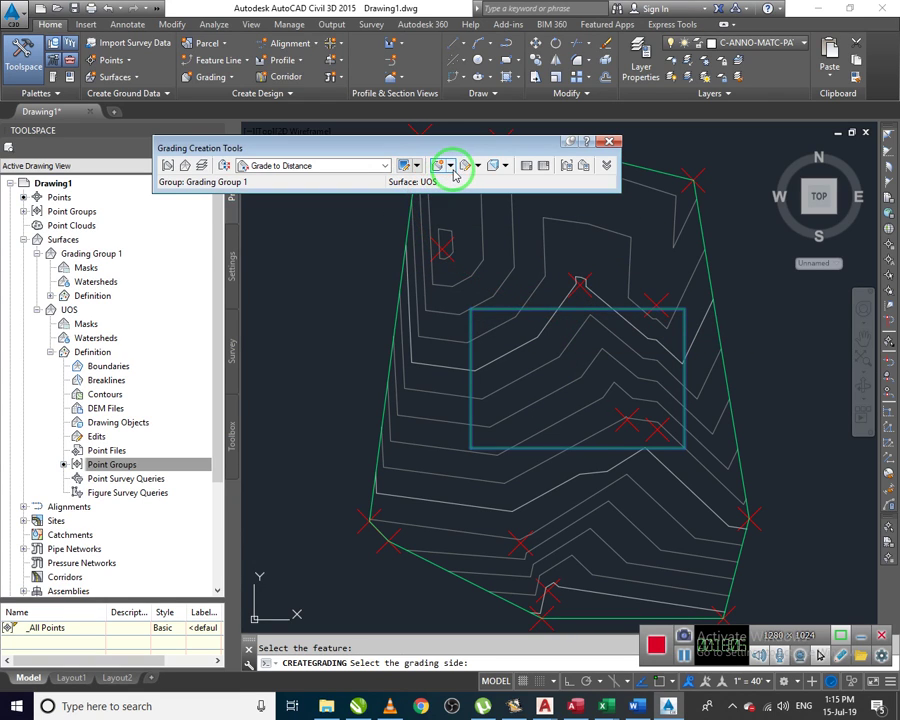
pyautogui.click(537, 281)
pyautogui.click(563, 316)
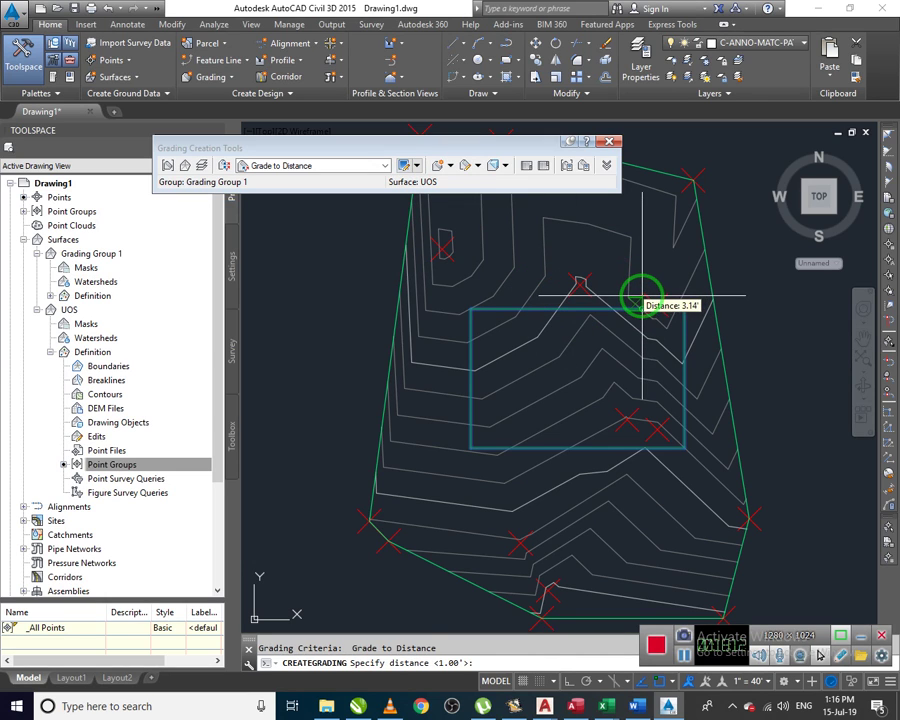
pyautogui.click(600, 299)
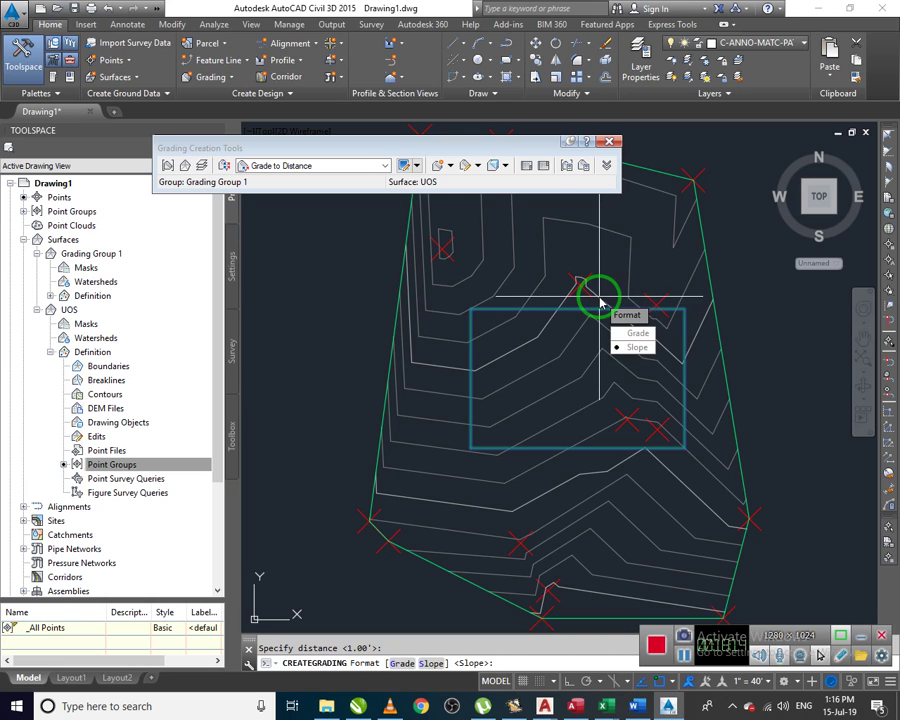
pyautogui.click(630, 347)
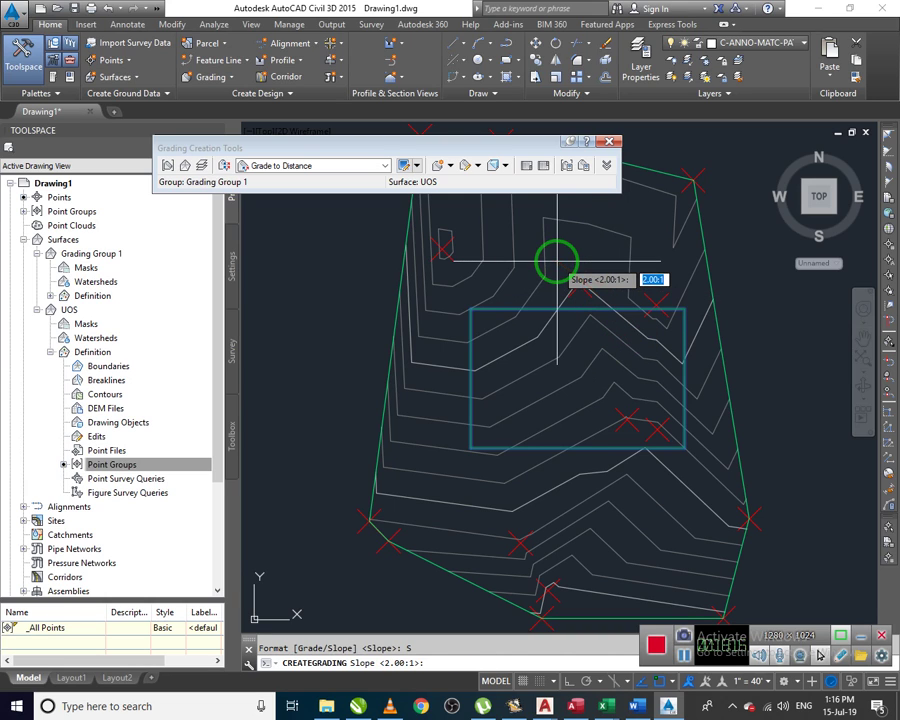
pyautogui.write('1')
pyautogui.press('Return')
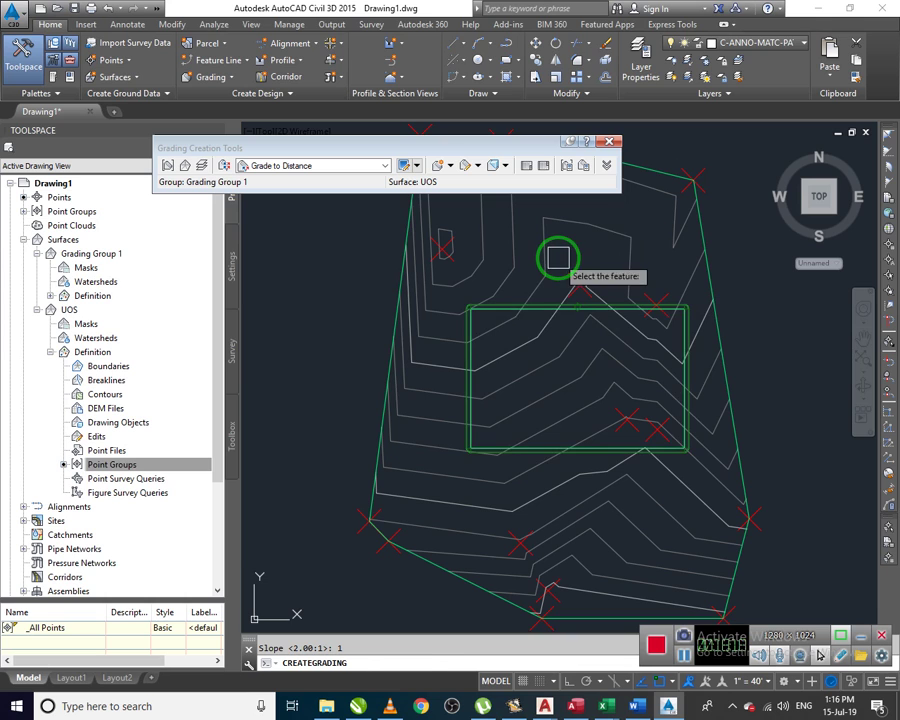
pyautogui.scroll(2, 663, 265)
pyautogui.scroll(-3, 694, 293)
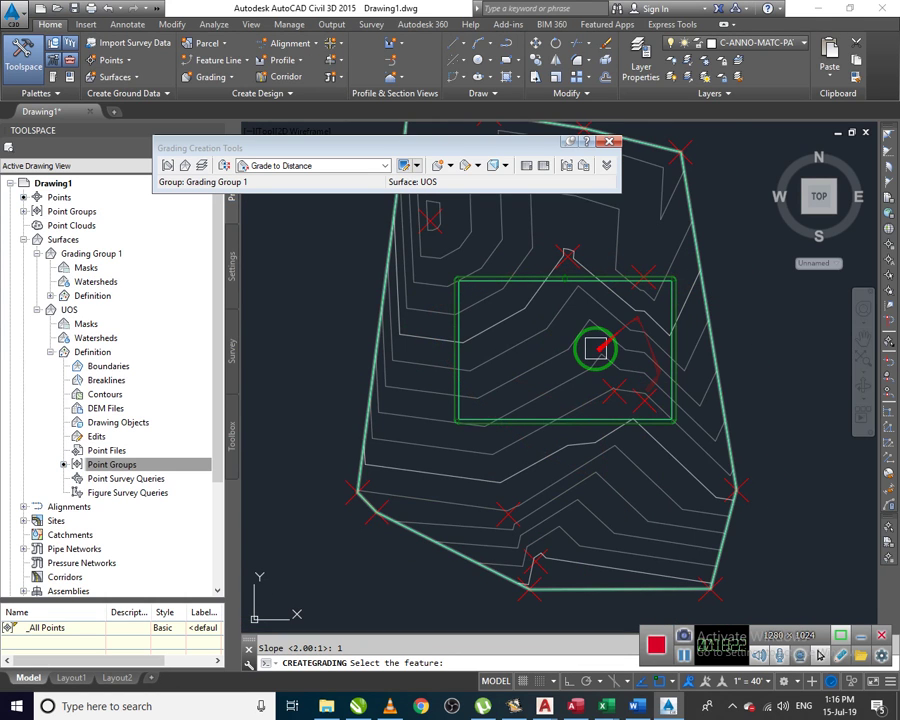
pyautogui.scroll(3, 705, 390)
pyautogui.press('Escape')
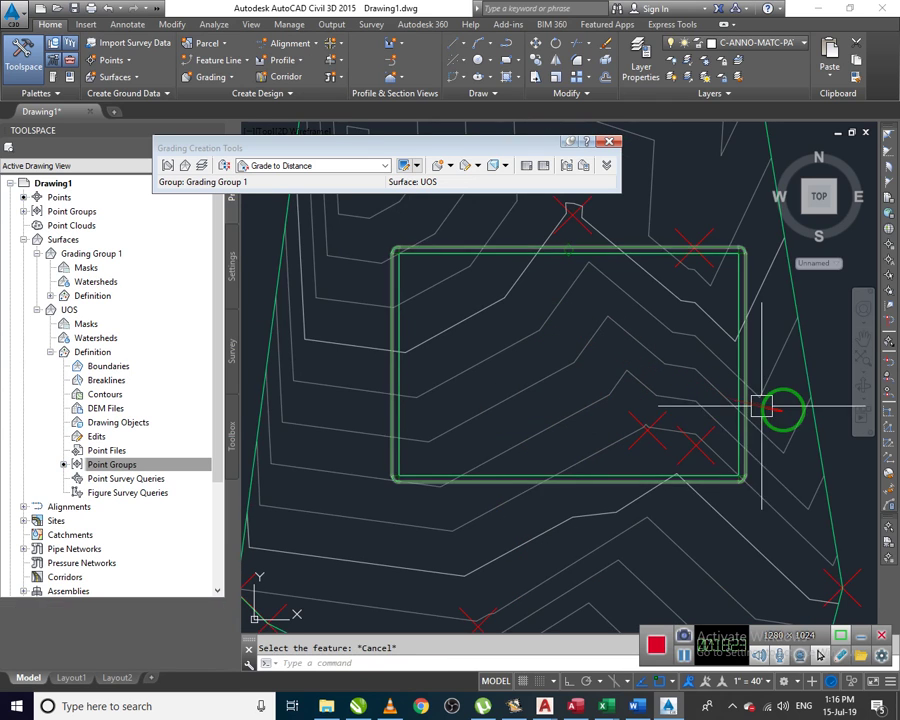
pyautogui.click(786, 414)
pyautogui.click(700, 389)
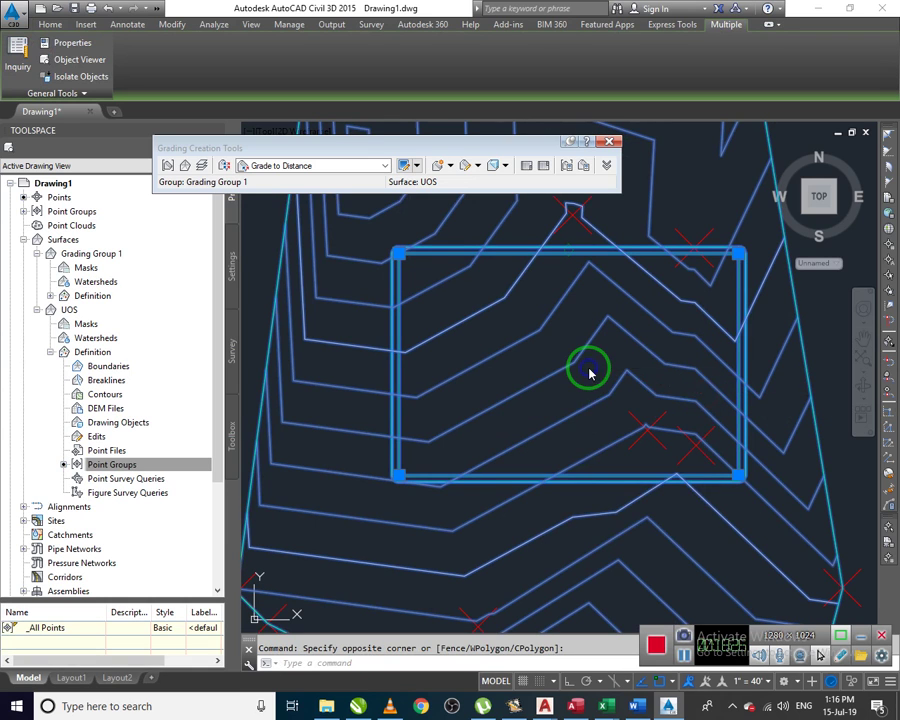
pyautogui.rightClick(588, 372)
pyautogui.press('Escape')
pyautogui.press('Escape')
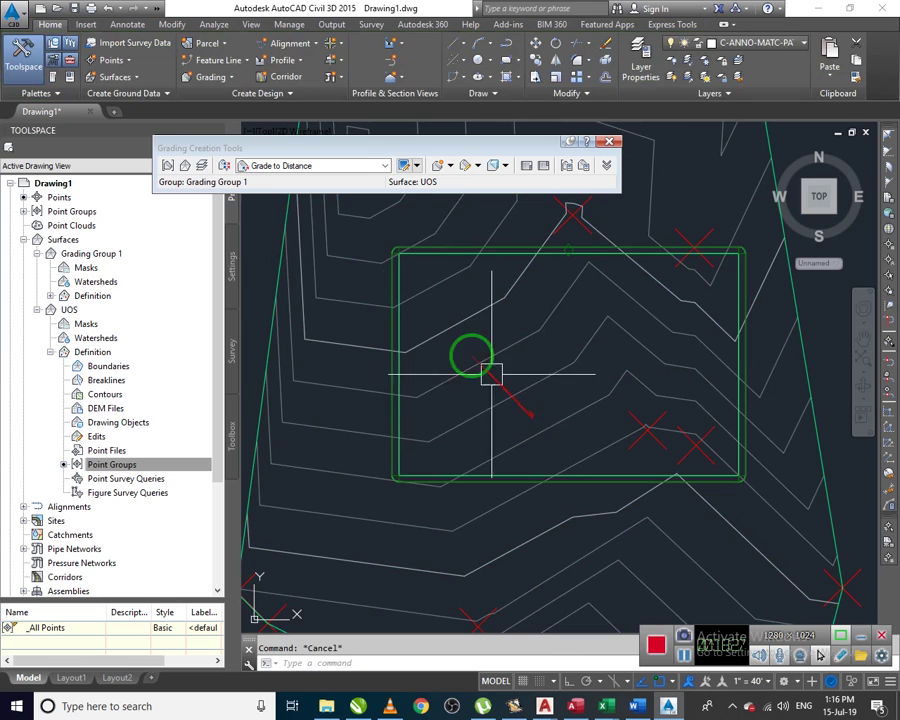
# - Save the drawing to drive D as "Feature line and gradig"
pyautogui.click(12, 14)
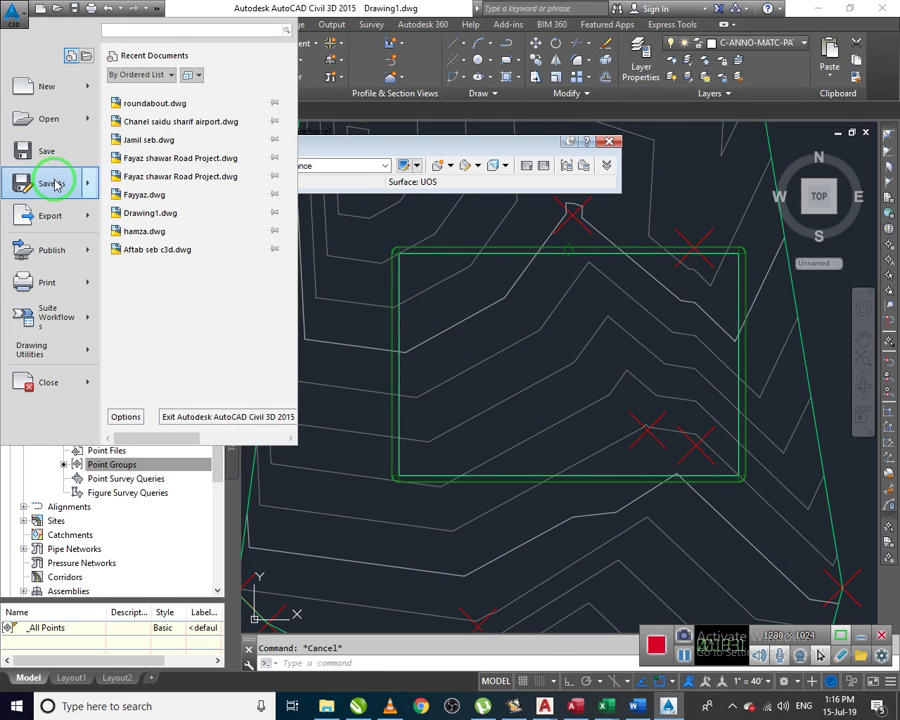
pyautogui.click(48, 150)
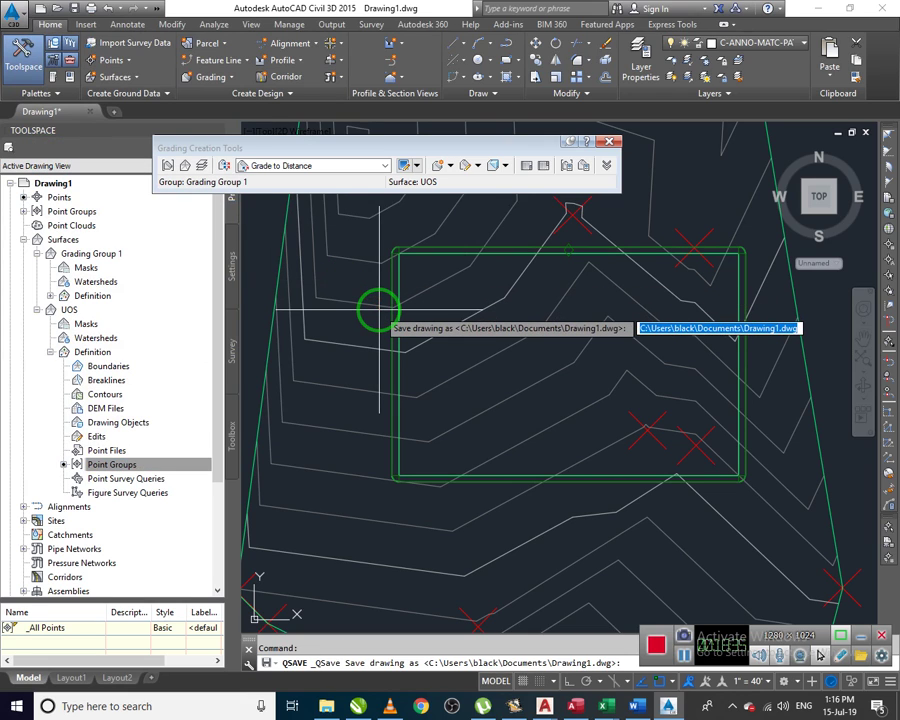
pyautogui.write('d:/Feature line and gradig')
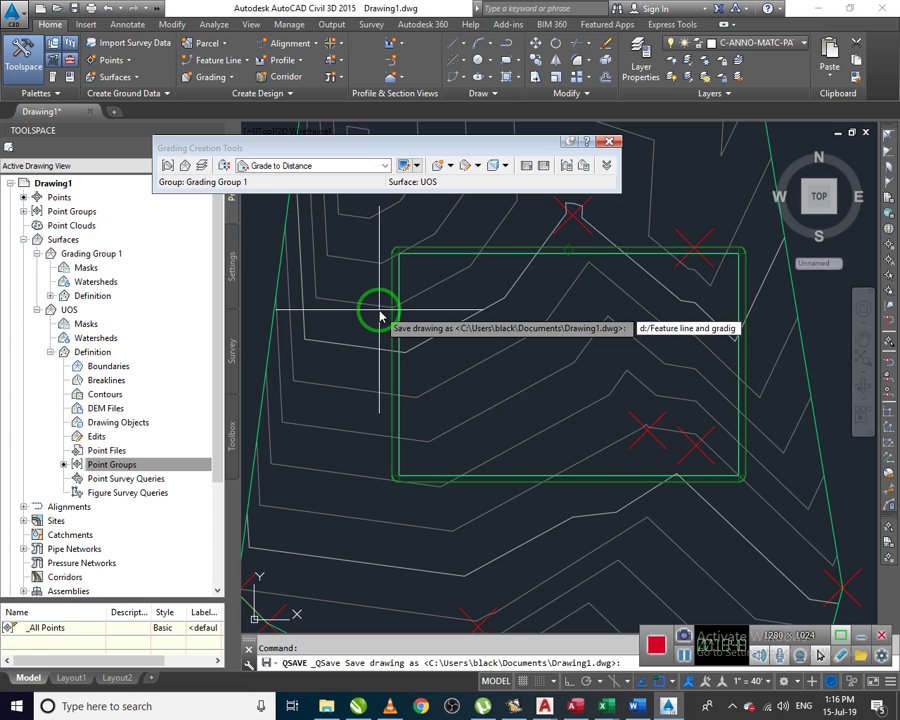
pyautogui.press('Return')
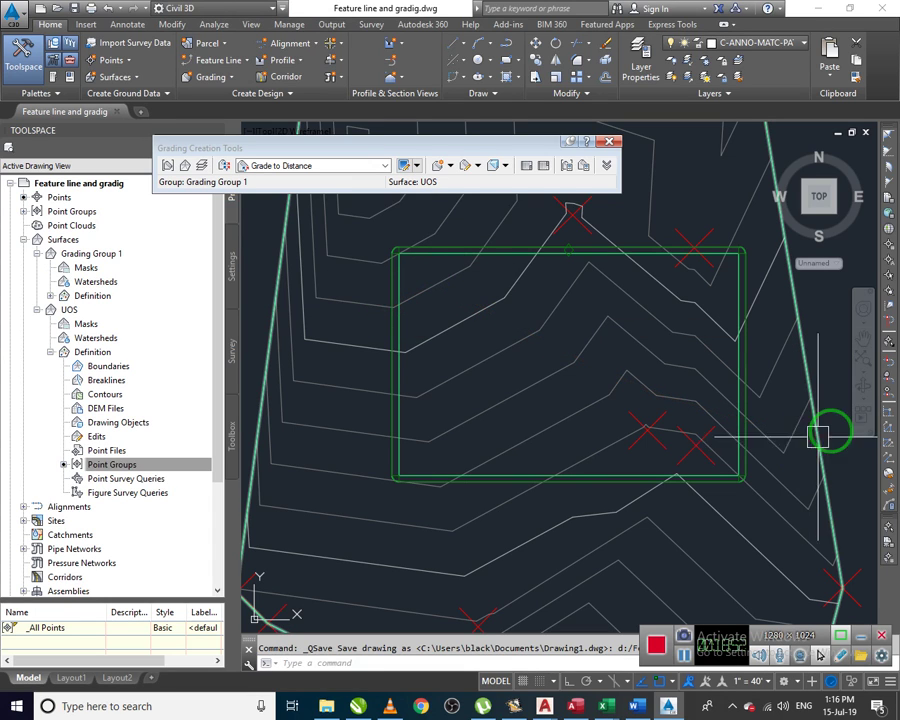
# - Inspect the surface and the graded plot in the Object Viewer from the Left view direction
pyautogui.click(760, 412)
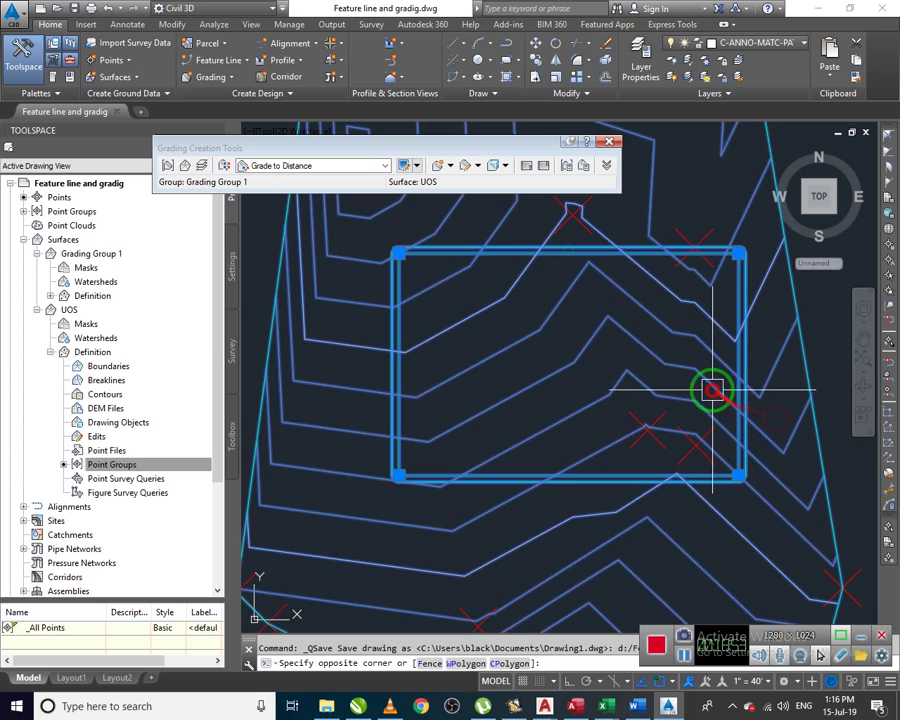
pyautogui.click(650, 394)
pyautogui.rightClick(655, 398)
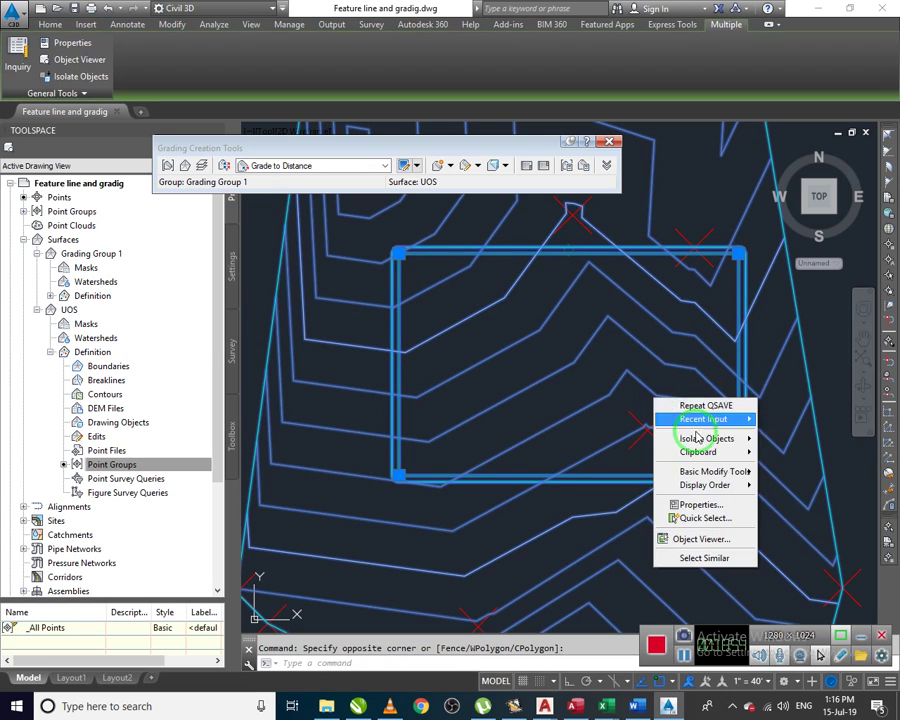
pyautogui.click(724, 538)
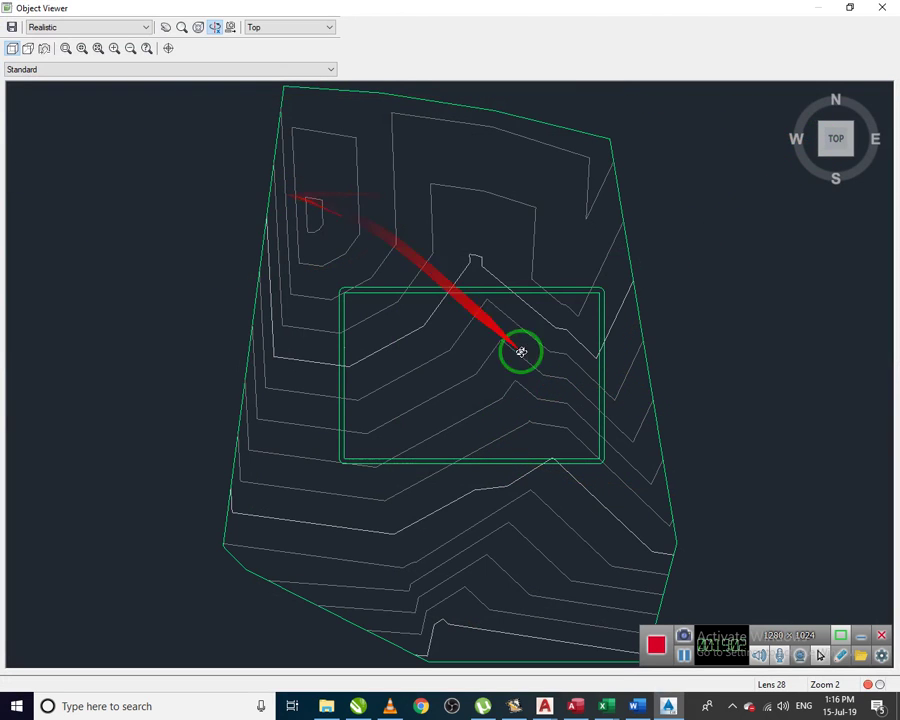
pyautogui.click(683, 655)
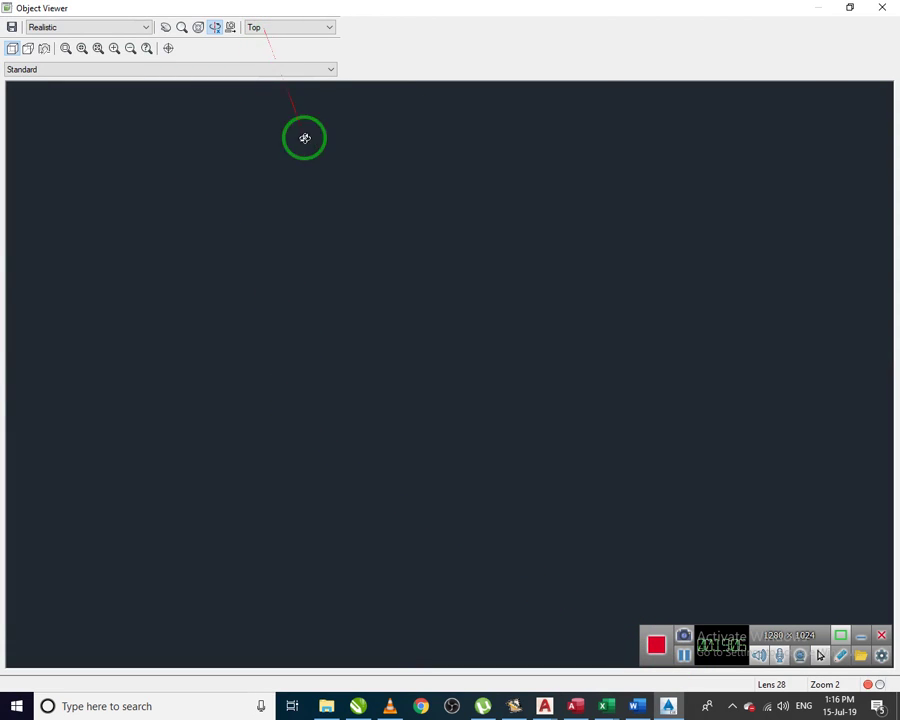
pyautogui.click(684, 655)
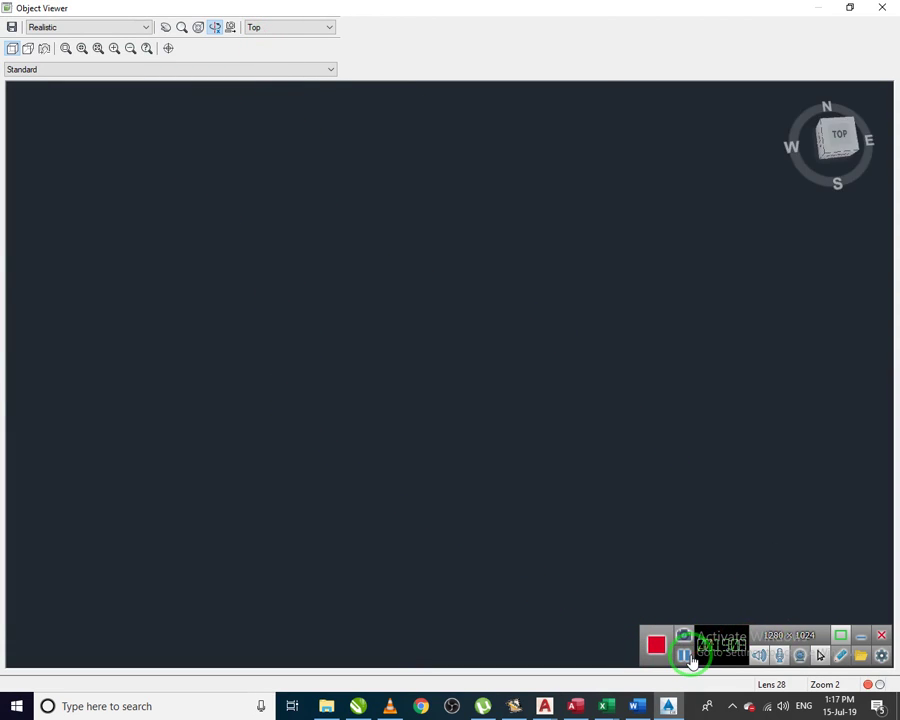
pyautogui.click(279, 26)
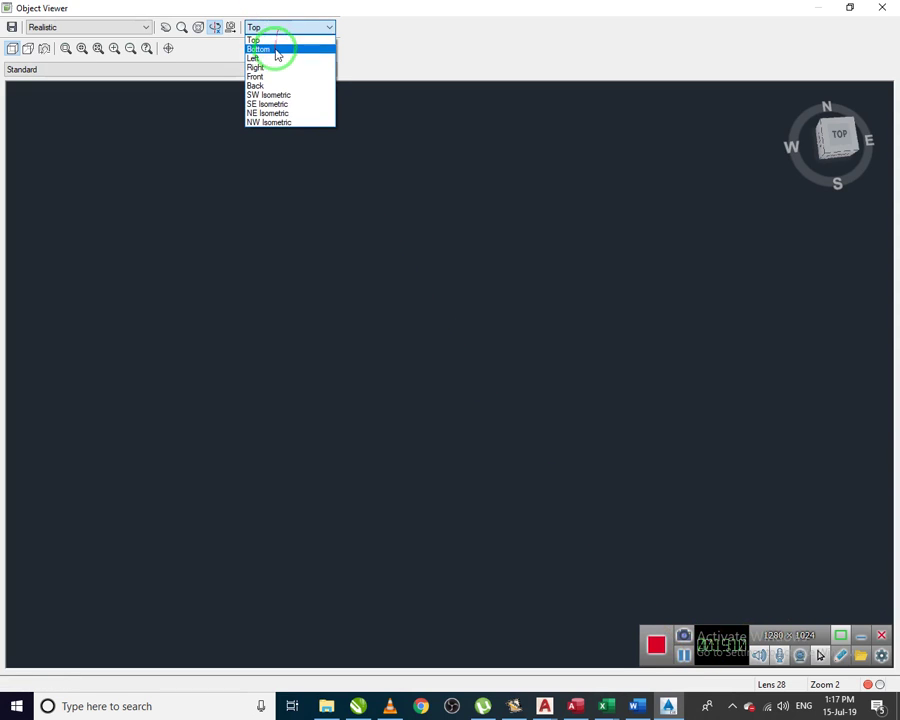
pyautogui.click(279, 58)
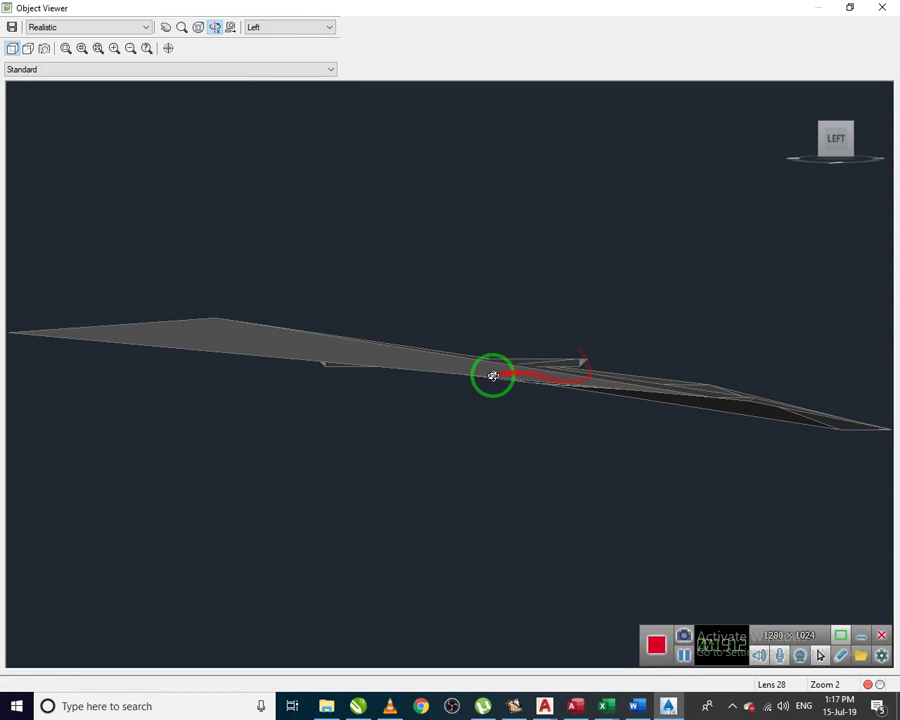
pyautogui.scroll(2, 590, 378)
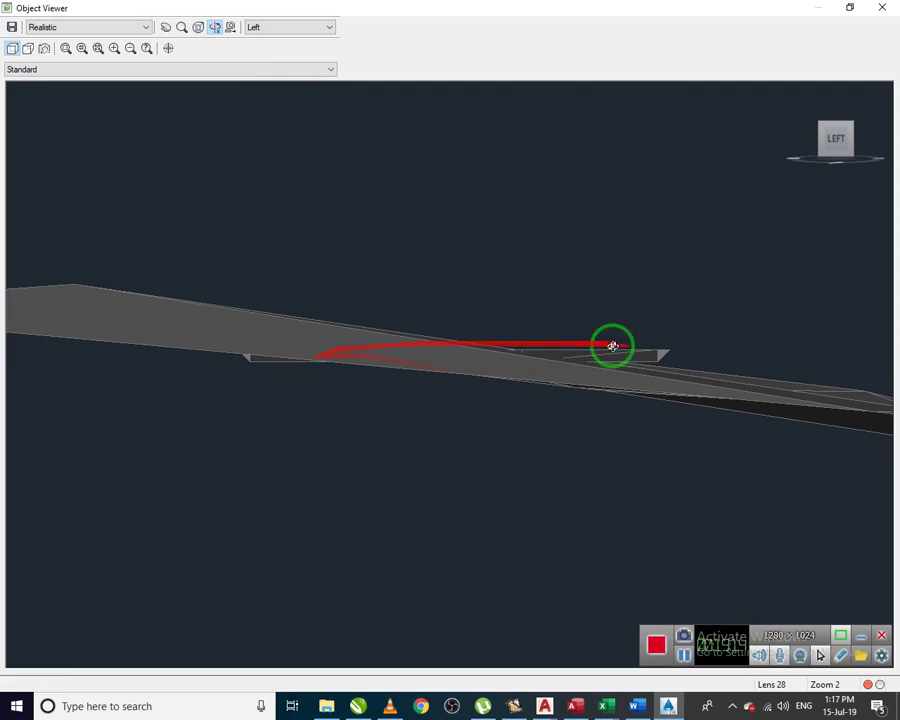
# - Examine the grading slopes in the 3D Hidden and 3dWireframe visual styles, and close the Object Viewer
pyautogui.click(110, 28)
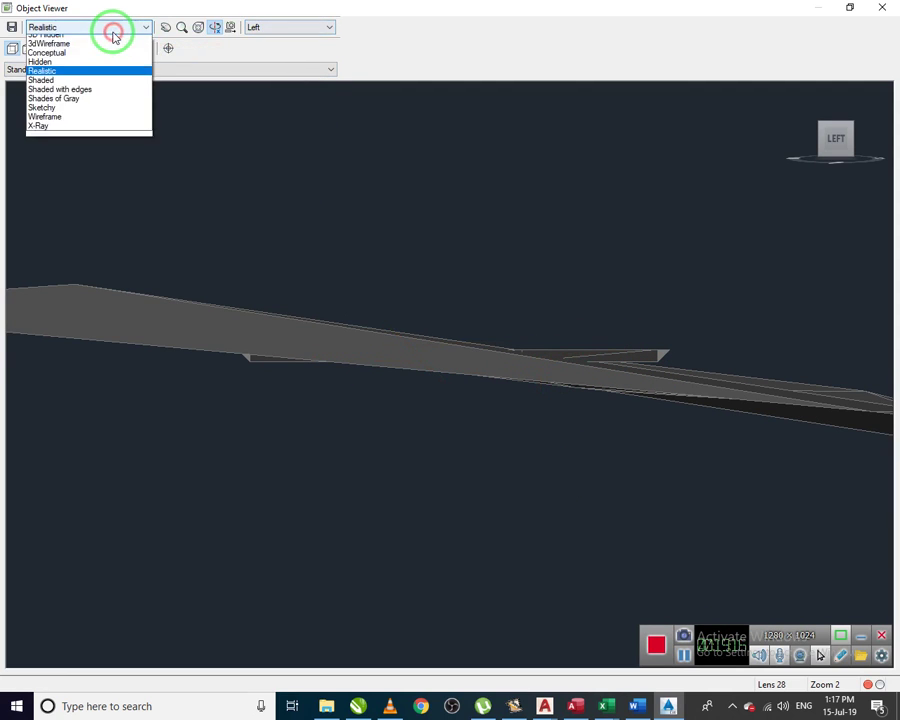
pyautogui.click(72, 40)
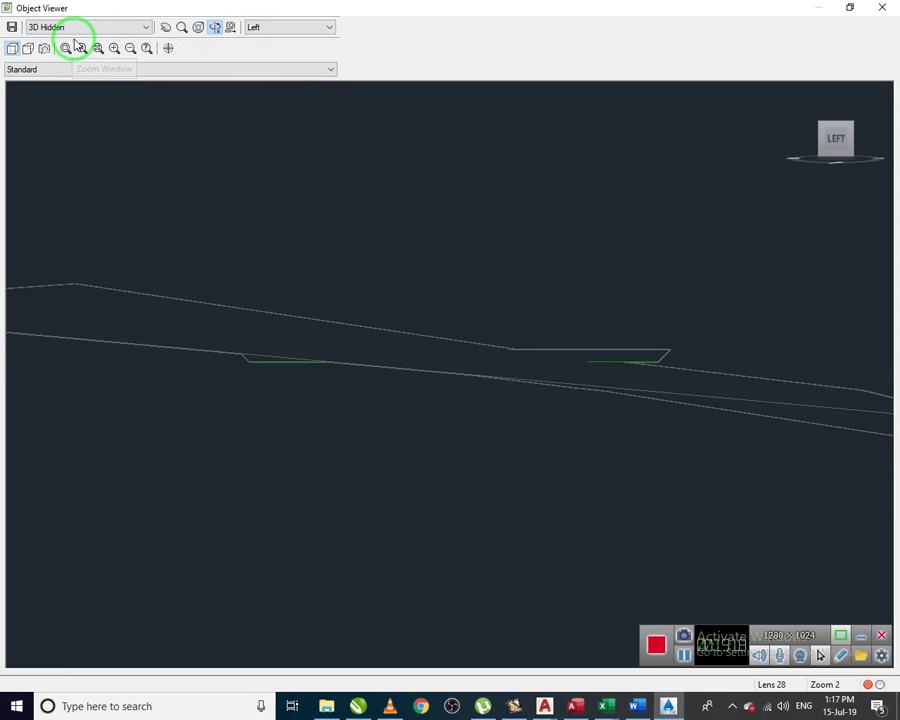
pyautogui.click(77, 28)
pyautogui.click(72, 49)
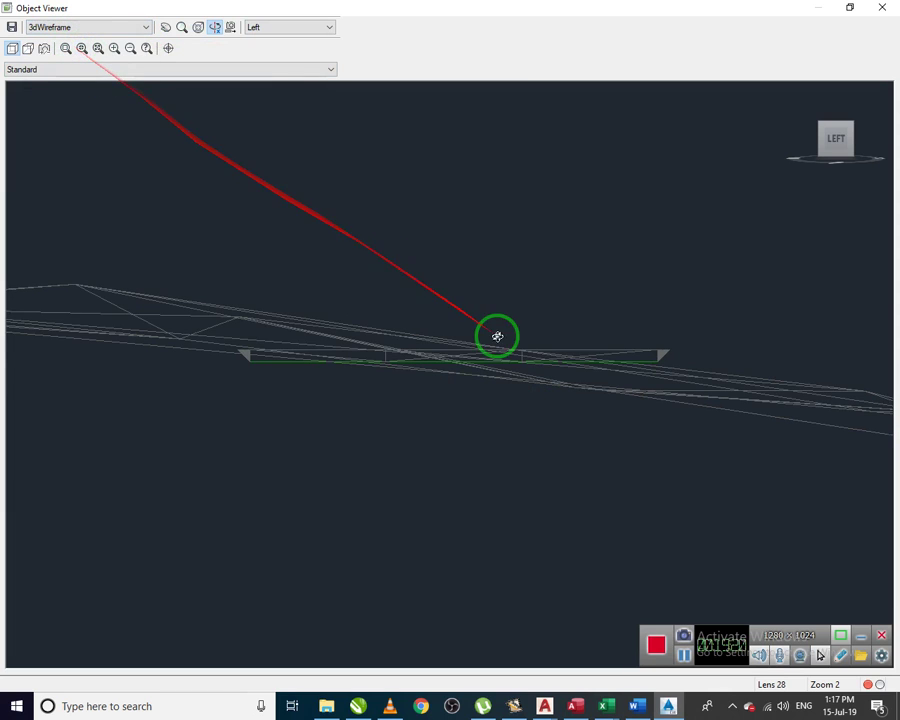
pyautogui.moveTo(305, 349); pyautogui.dragTo(470, 388)
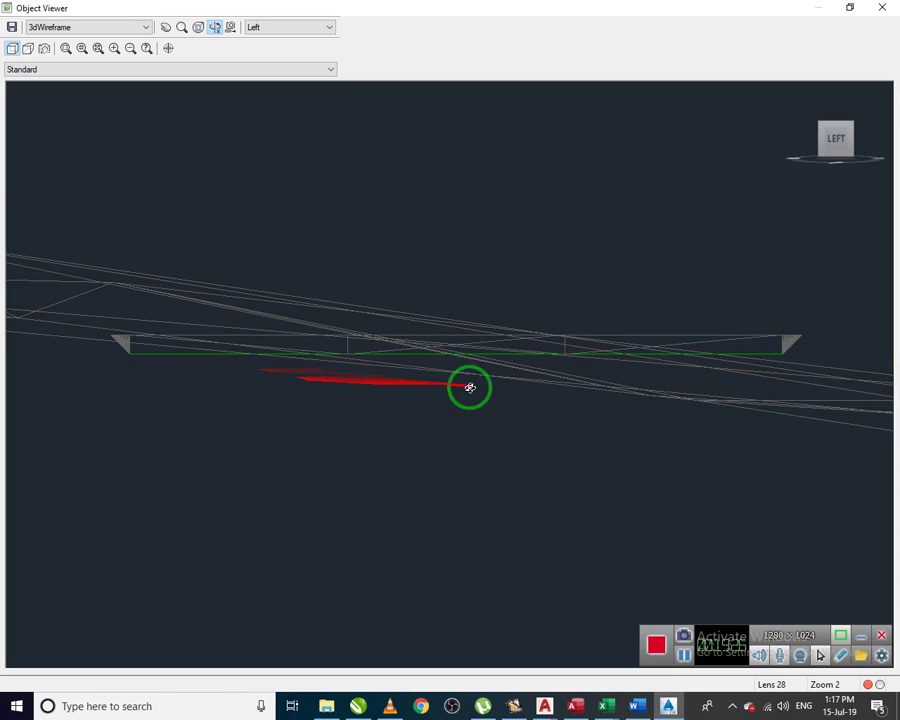
pyautogui.click(881, 7)
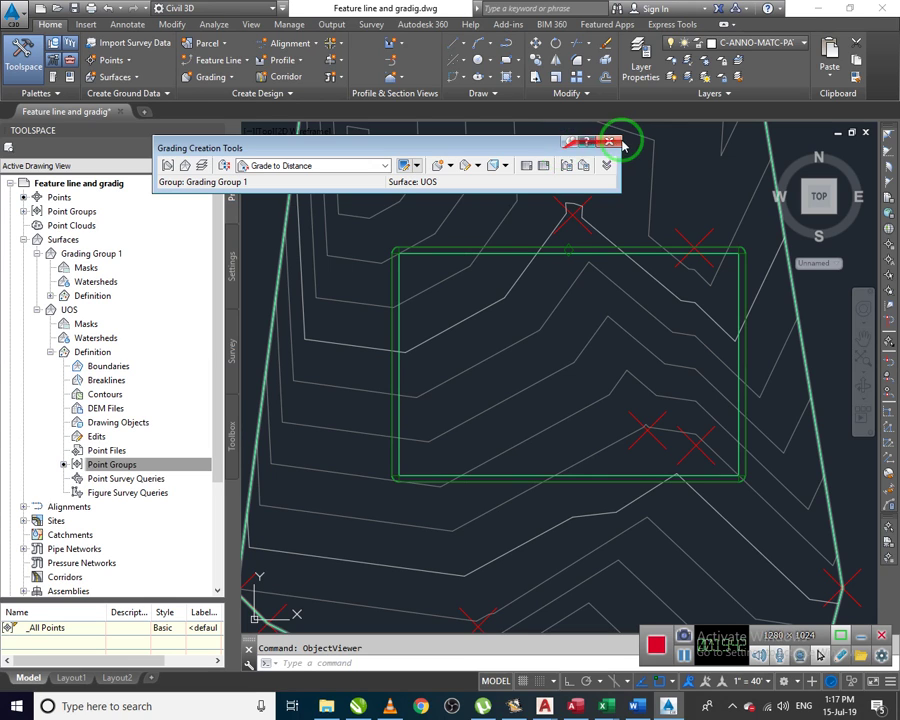
# - Create a centerline alignment layout with the Proposed style and the No Labels label set
pyautogui.scroll(-5, 498, 261)
pyautogui.scroll(5, 591, 360)
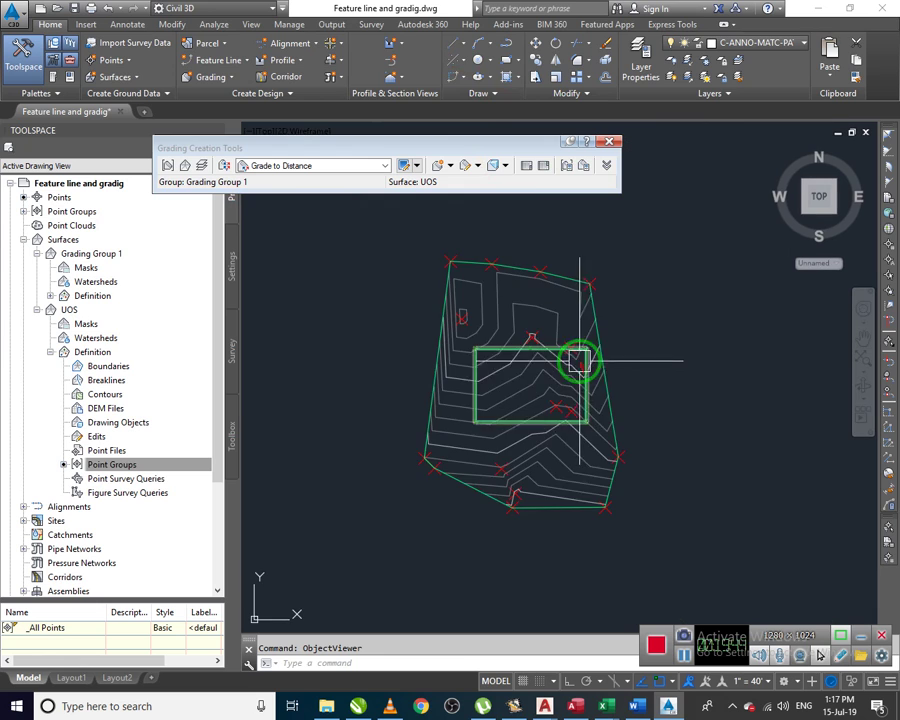
pyautogui.click(308, 45)
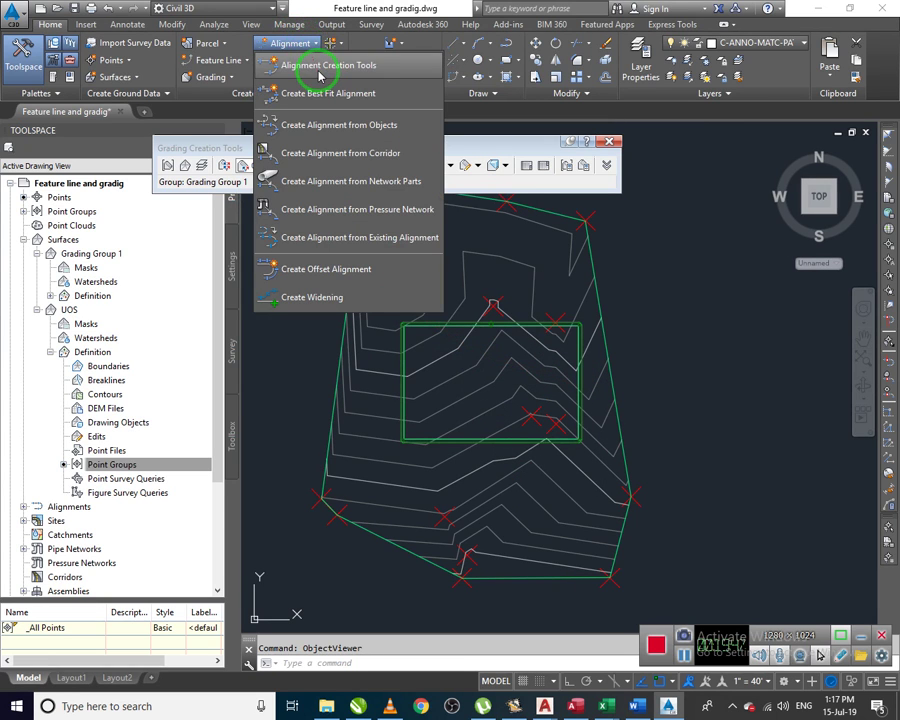
pyautogui.click(320, 70)
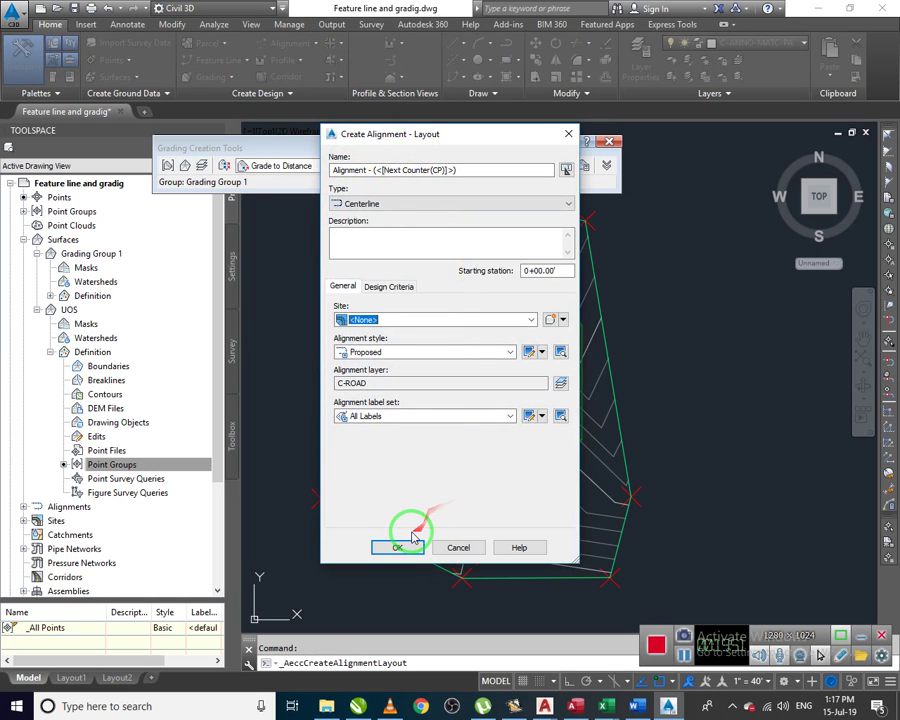
pyautogui.click(406, 416)
pyautogui.click(402, 424)
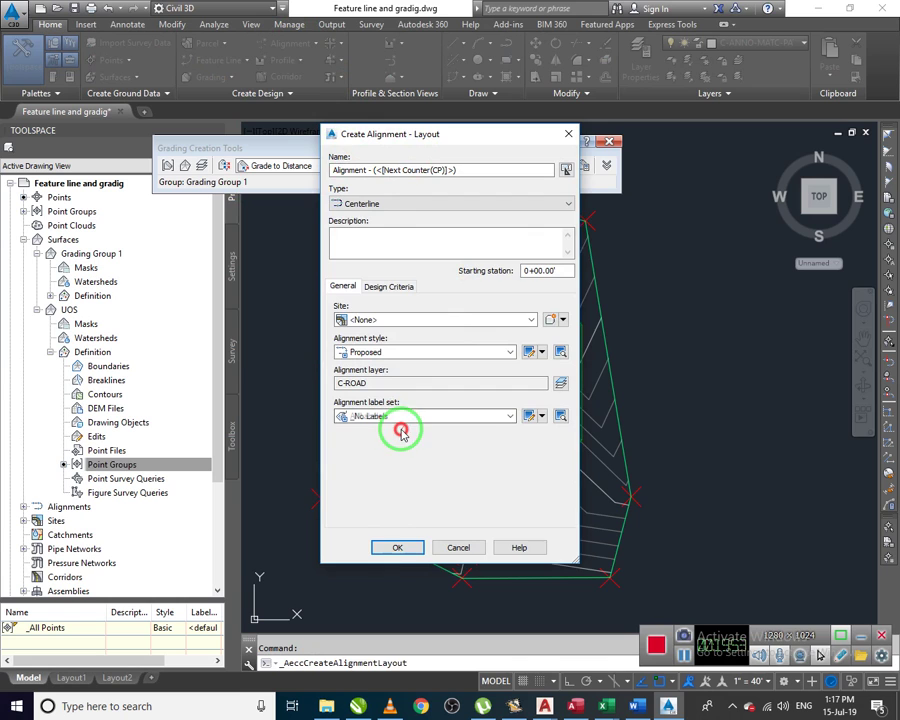
pyautogui.click(410, 548)
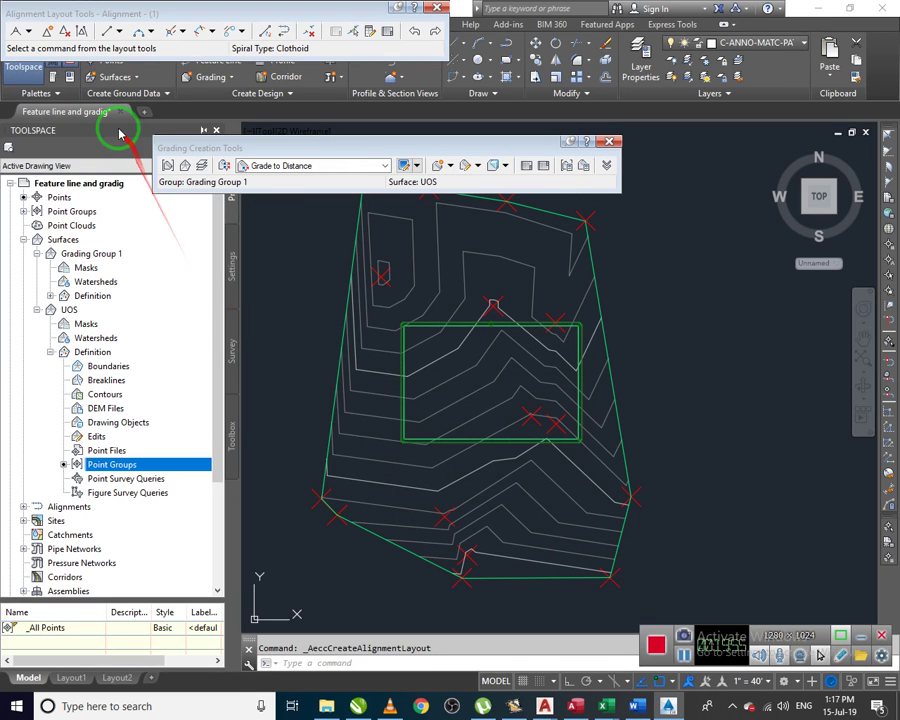
# - Draw one straight alignment tangent without curves across the rectangular plot from west to east, and close the layout tools
pyautogui.click(27, 32)
pyautogui.click(60, 41)
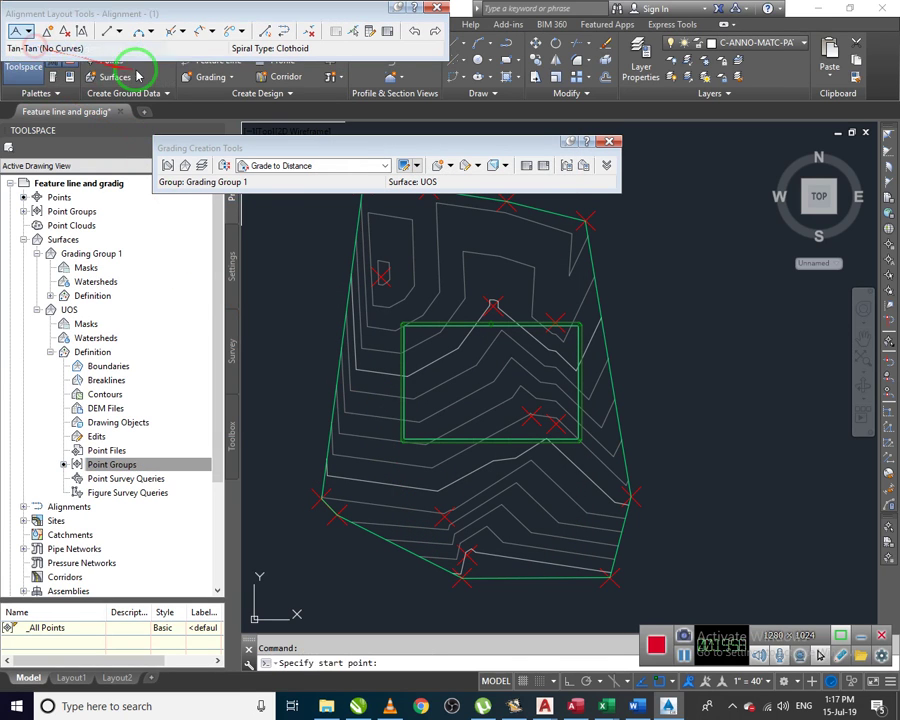
pyautogui.scroll(2, 381, 384)
pyautogui.click(381, 384)
pyautogui.scroll(-2, 381, 384)
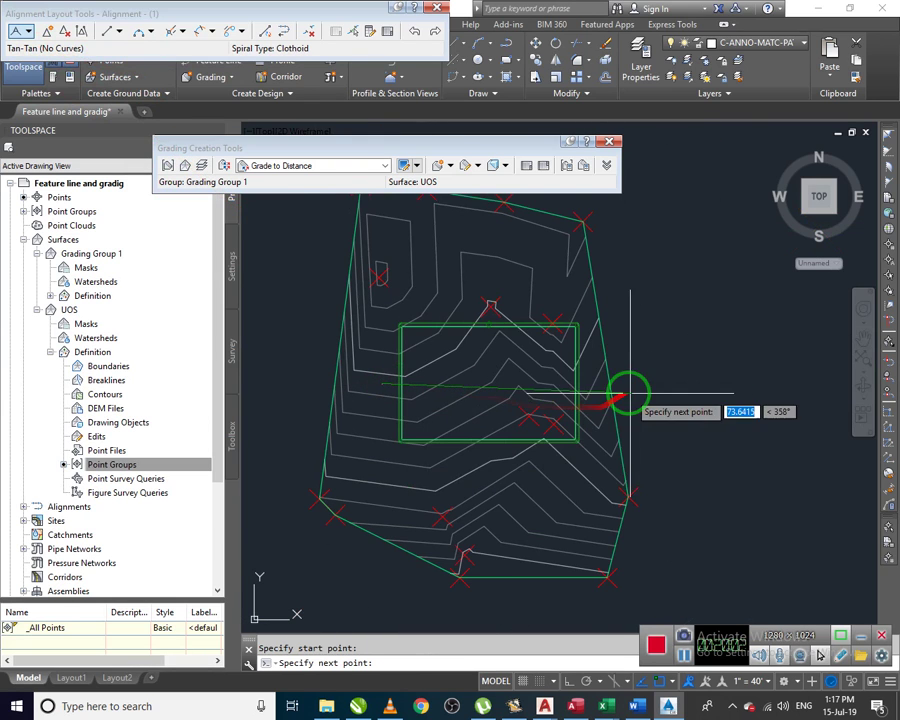
pyautogui.scroll(2, 596, 390)
pyautogui.scroll(2, 596, 390)
pyautogui.click(601, 373)
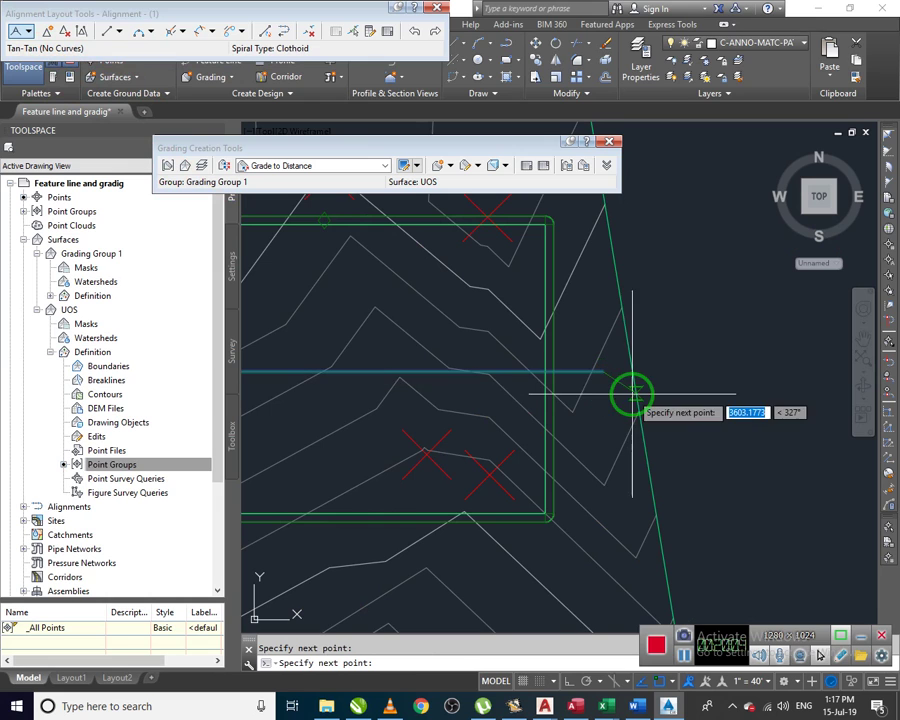
pyautogui.press('Escape')
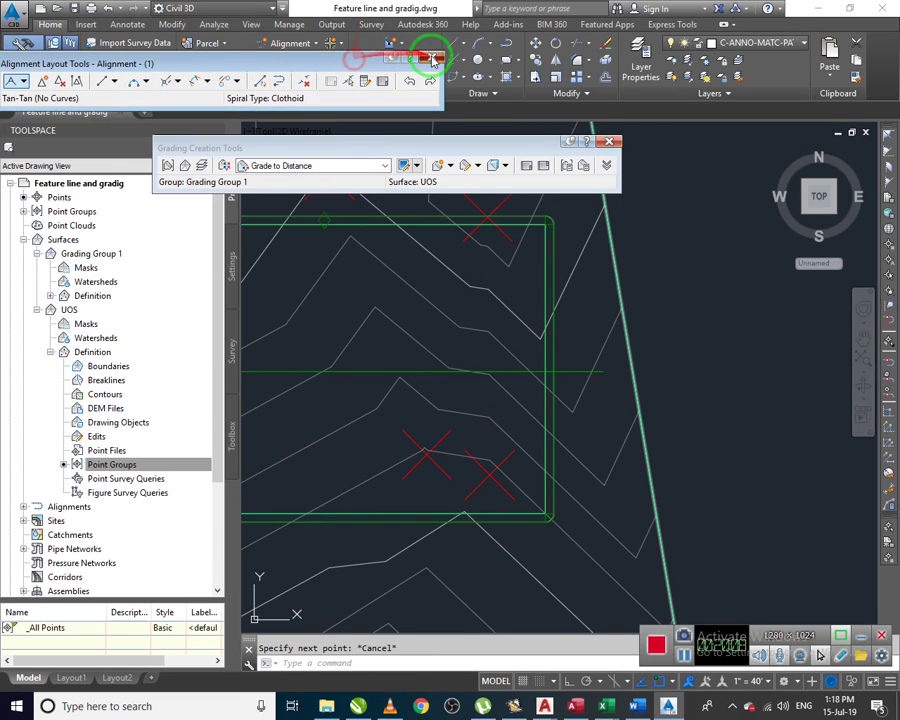
pyautogui.press('Escape')
# - Try to create a quick profile from the new alignment
pyautogui.click(295, 62)
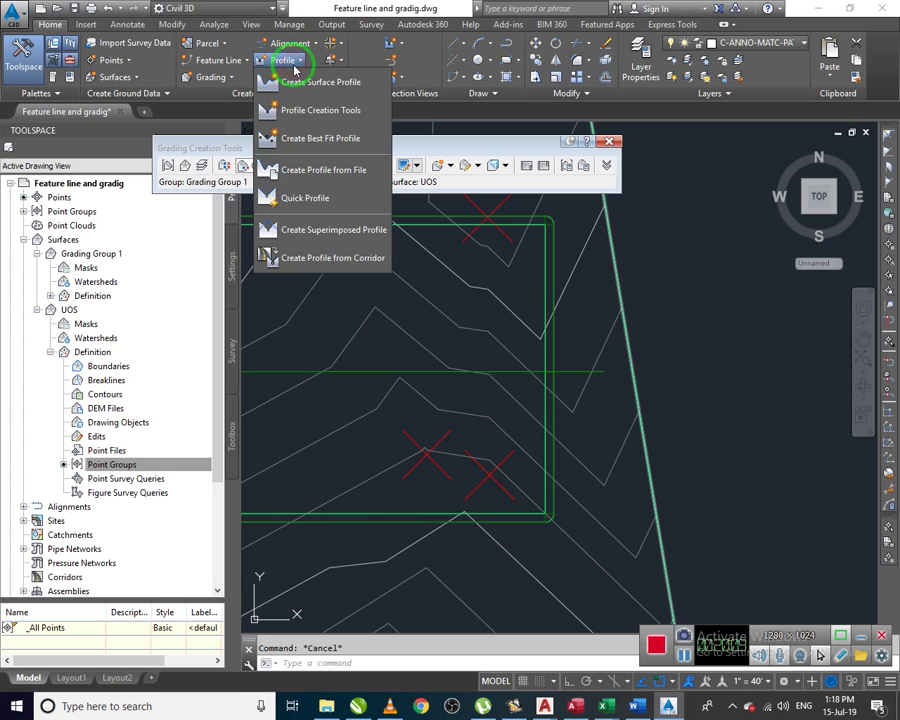
pyautogui.click(350, 199)
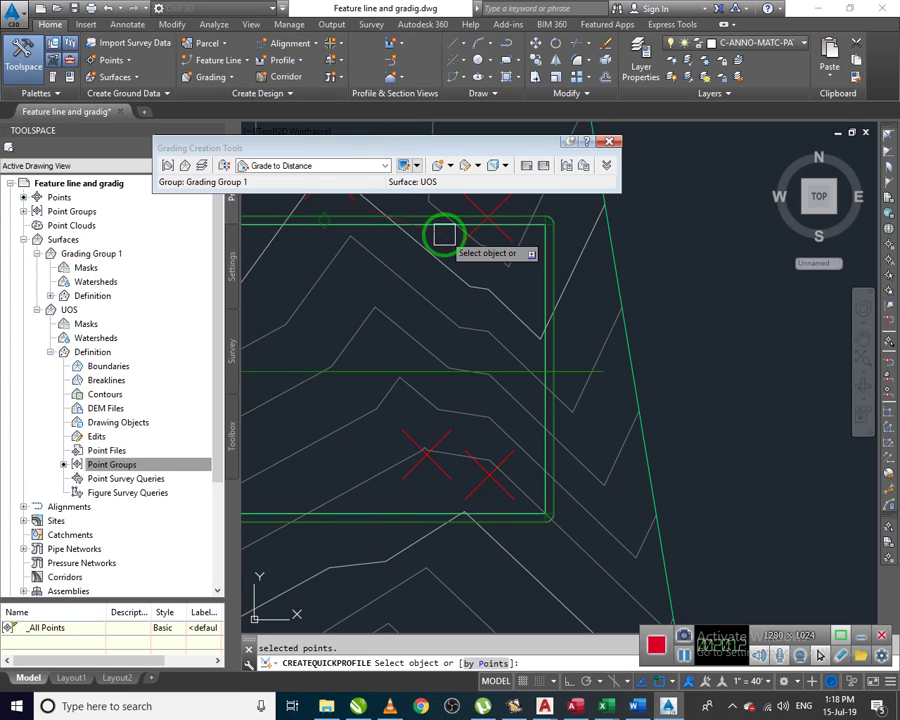
pyautogui.click(575, 371)
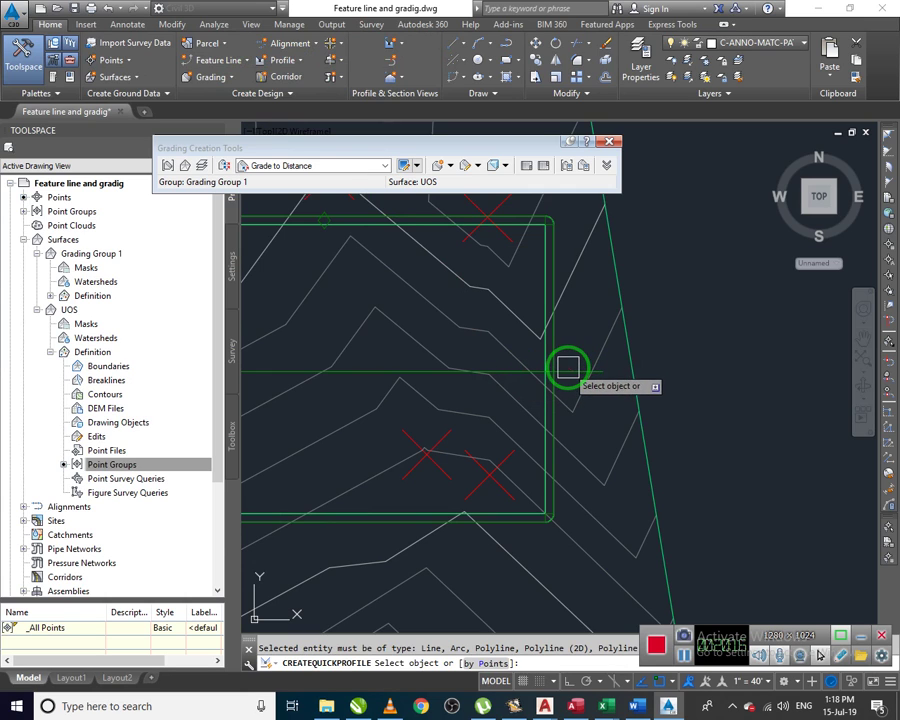
pyautogui.scroll(-4, 567, 372)
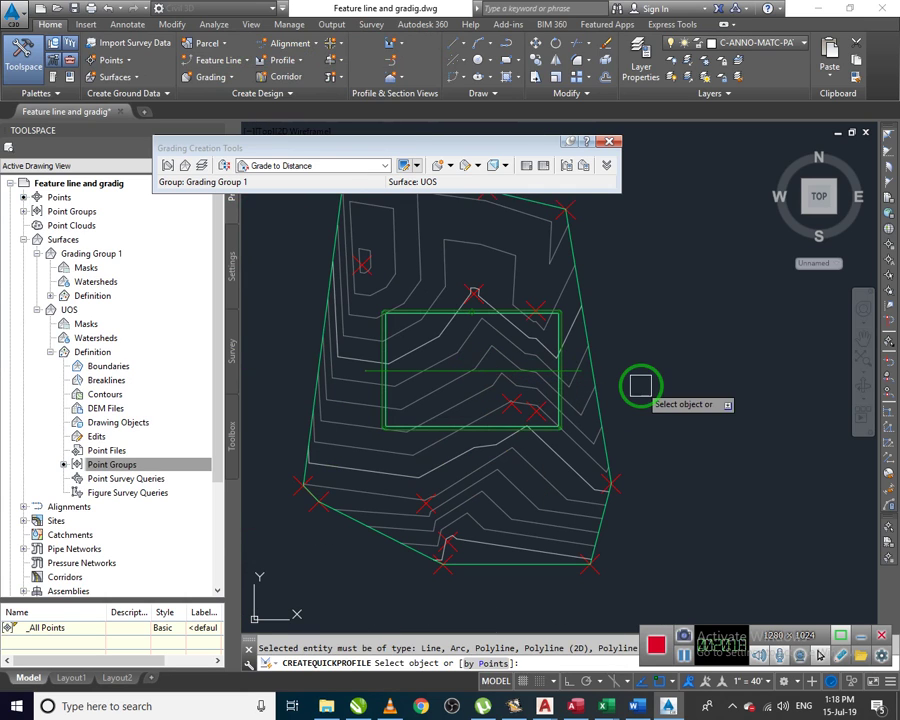
pyautogui.press('Escape')
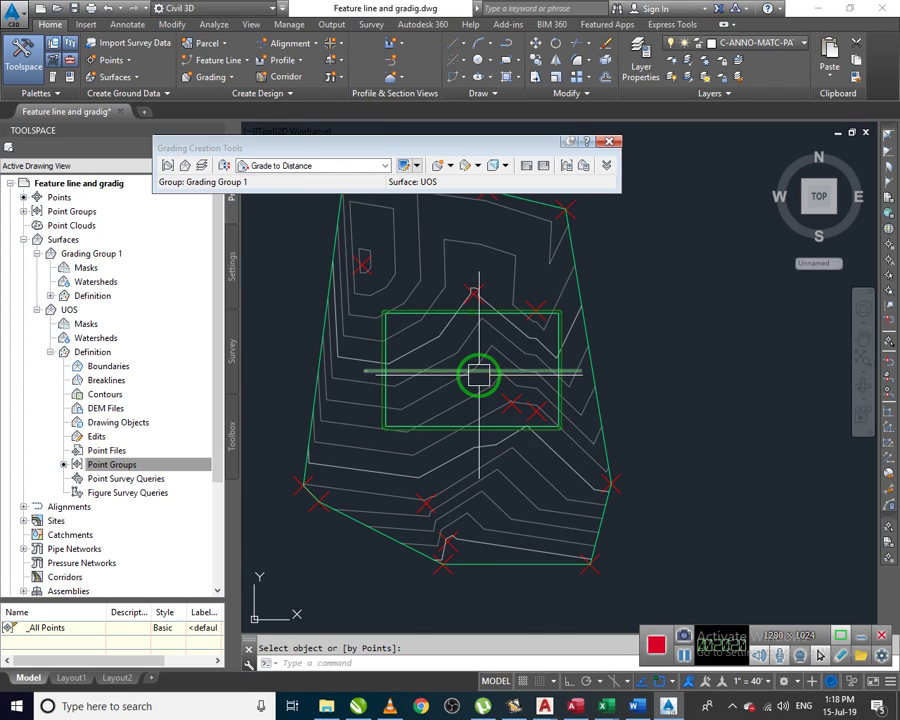
# - Create a quick profile of Grading Group 1 and UOS along the plot's rectangular grading outline, using Major Grids and HGP, placed east of the plot
pyautogui.scroll(2, 478, 375)
pyautogui.click(297, 61)
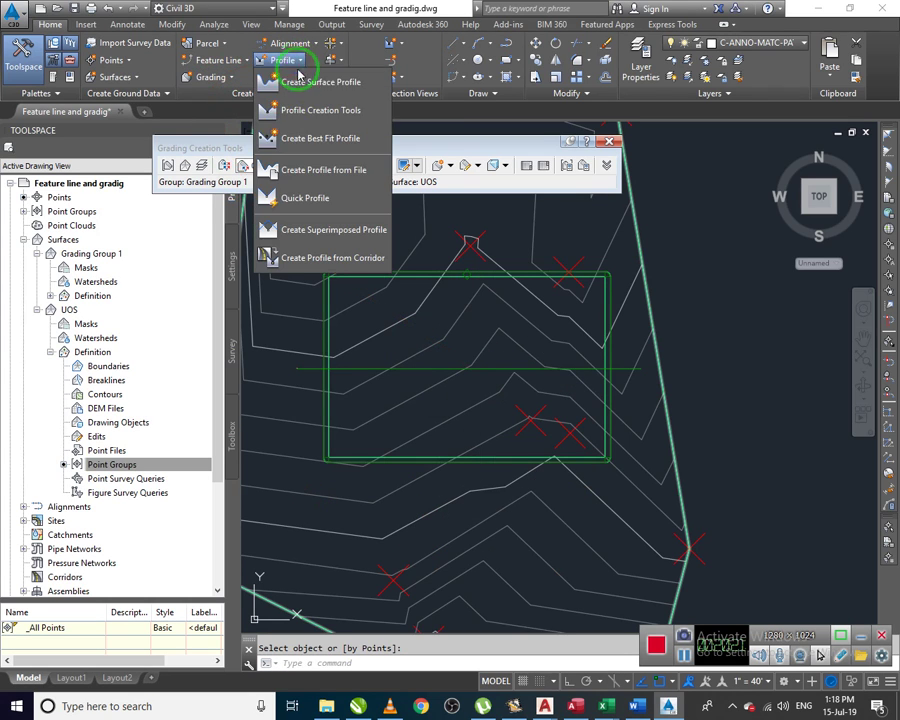
pyautogui.click(333, 196)
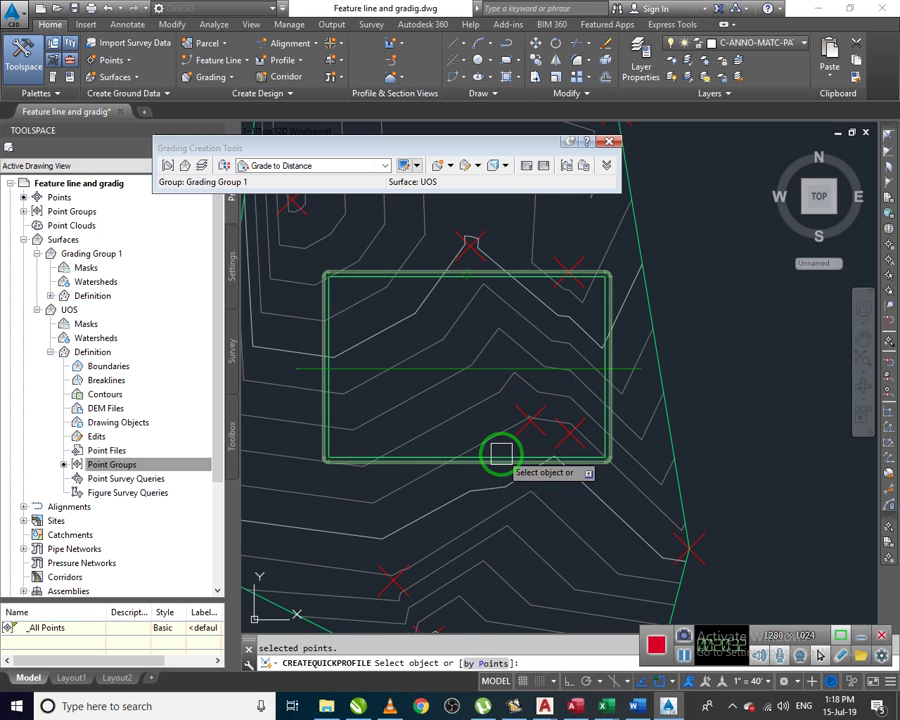
pyautogui.scroll(2, 497, 470)
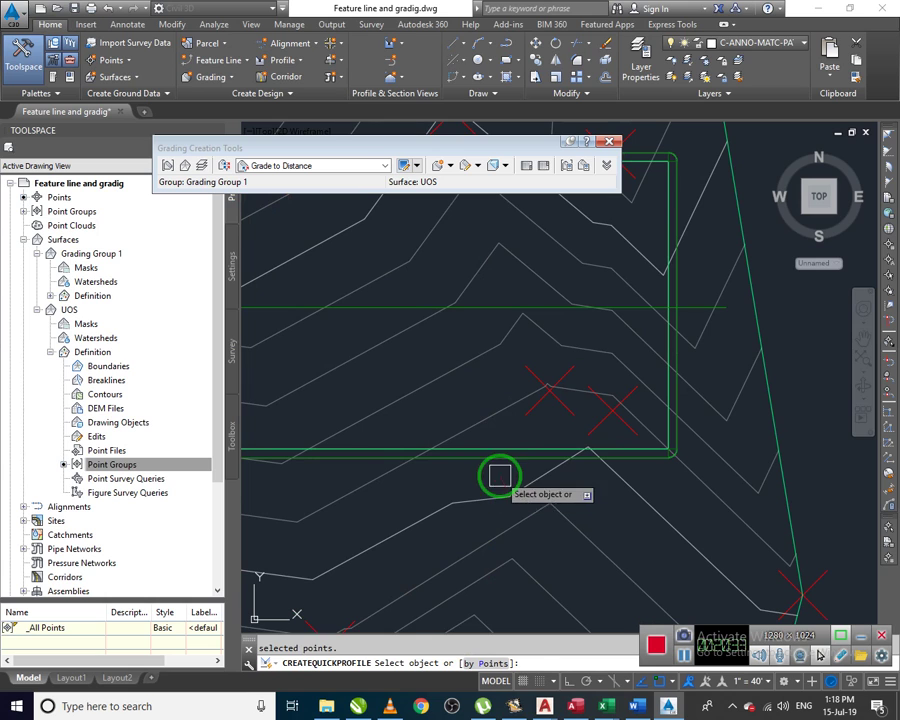
pyautogui.click(488, 432)
pyautogui.click(493, 456)
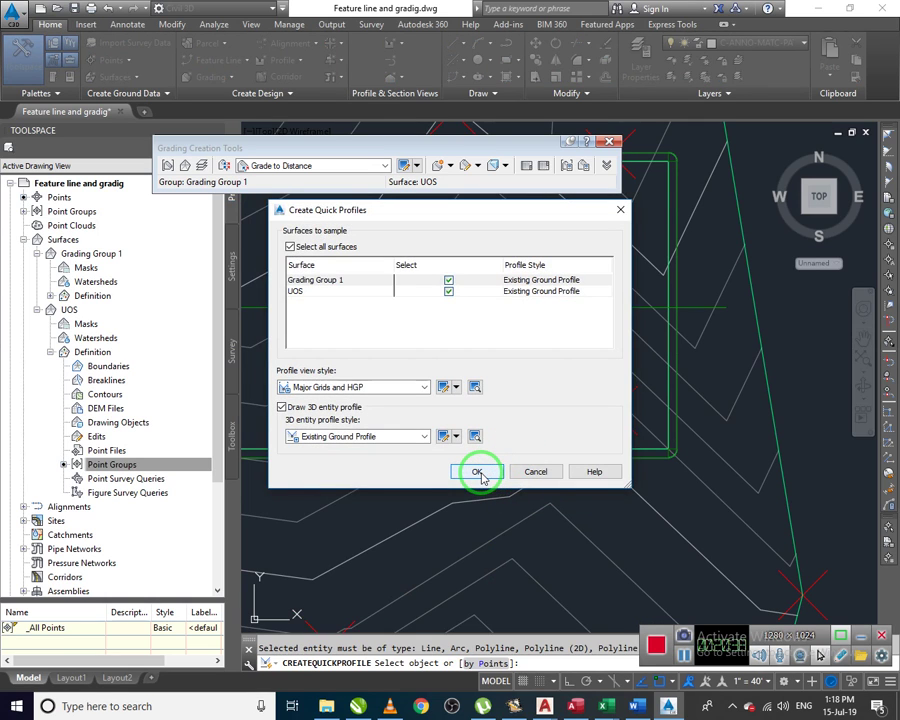
pyautogui.click(479, 473)
pyautogui.scroll(-3, 482, 468)
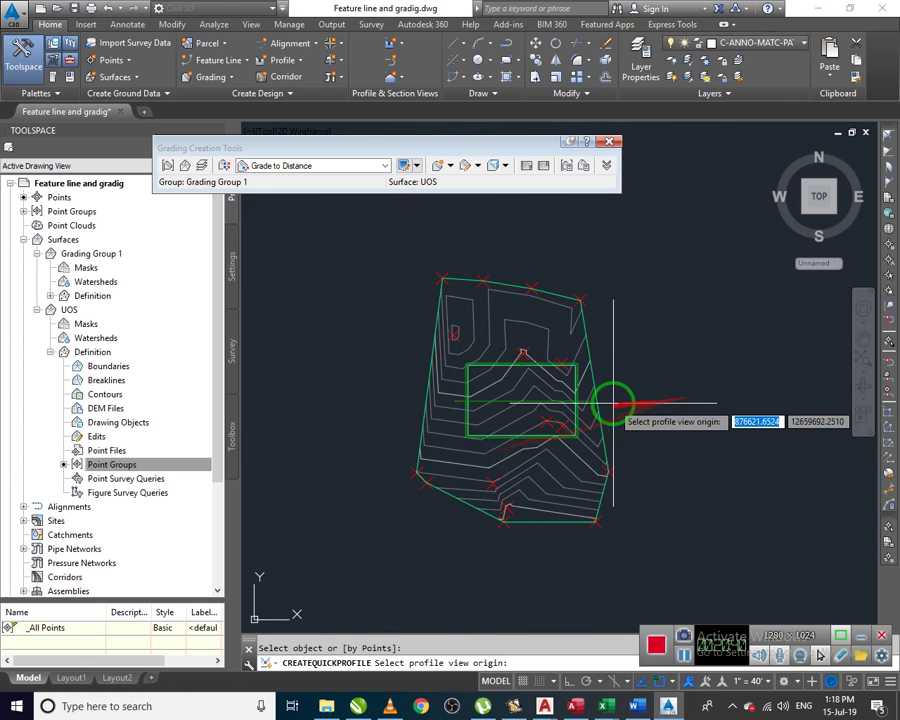
pyautogui.scroll(-2, 613, 403)
pyautogui.click(693, 392)
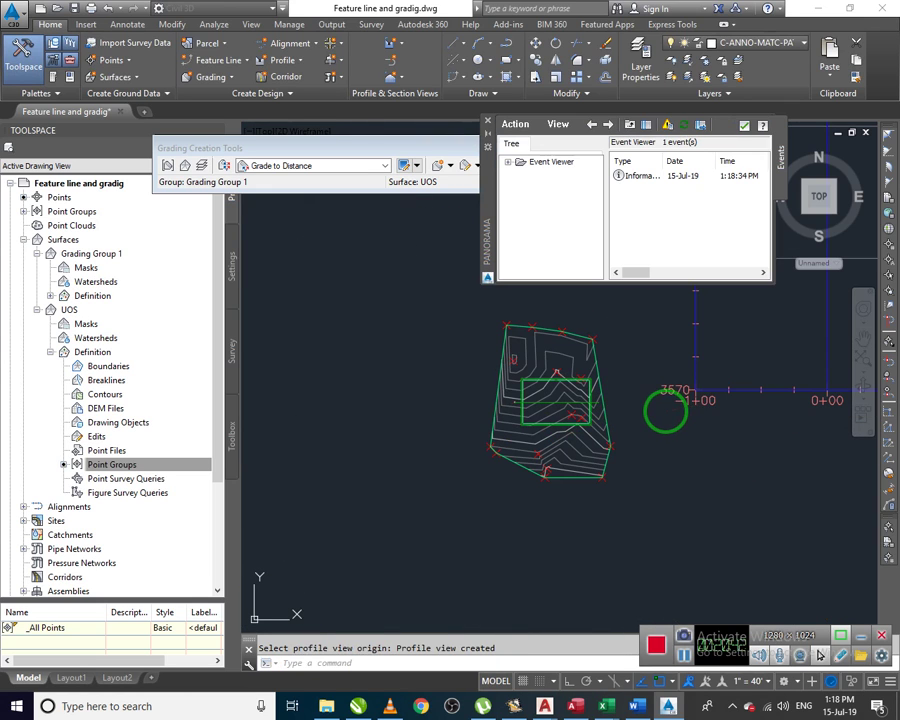
# - Examine the ground and graded surface lines in the new profile view, and close the Panorama event viewer
pyautogui.moveTo(639, 426); pyautogui.dragTo(484, 484, button='middle')
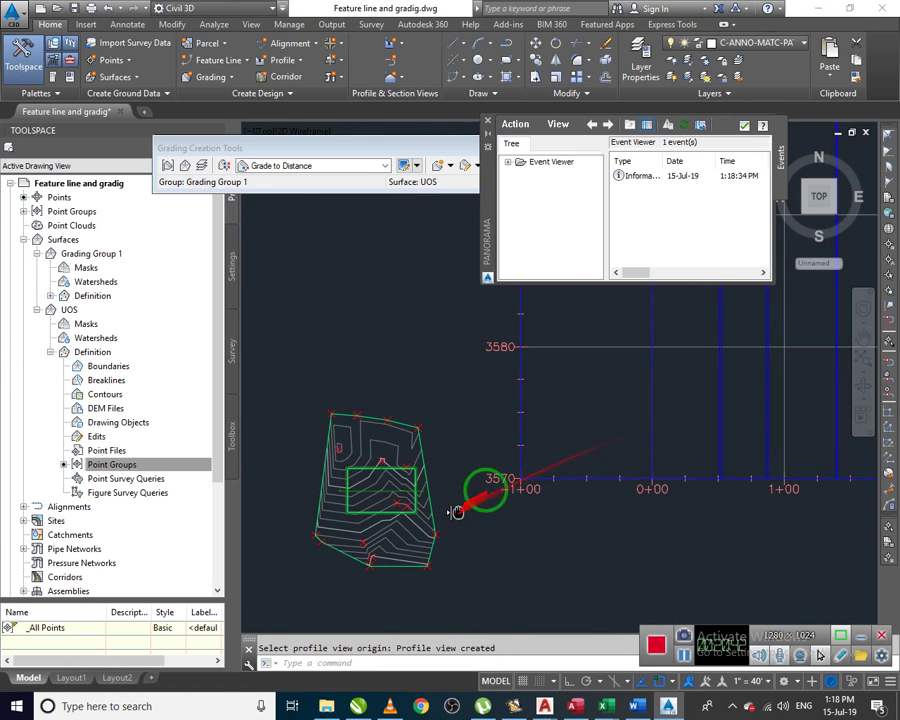
pyautogui.middleClick(608, 453)
pyautogui.middleClick(608, 453)
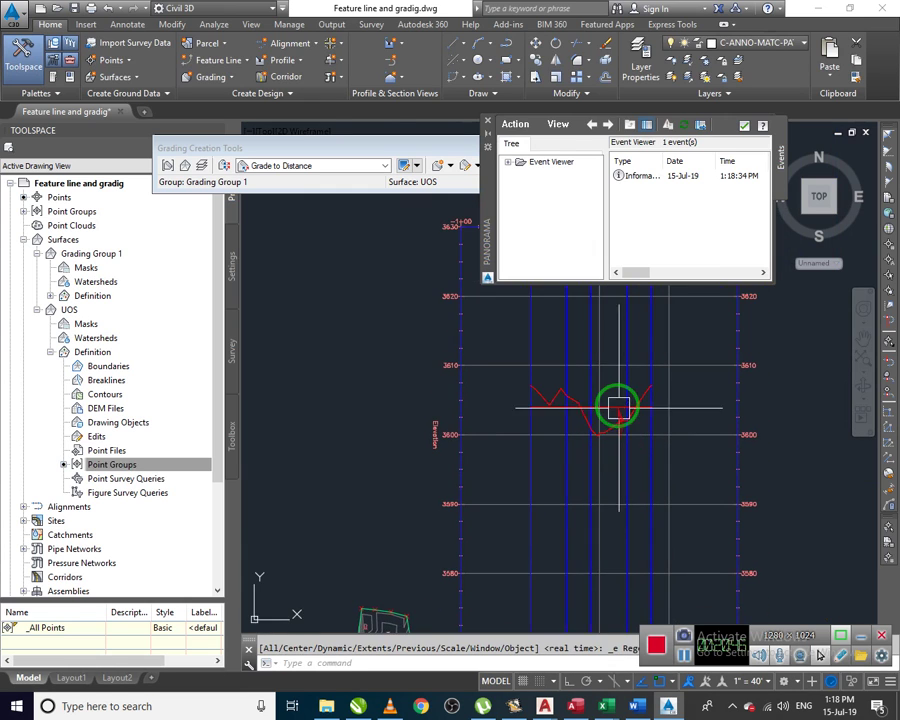
pyautogui.scroll(2, 648, 415)
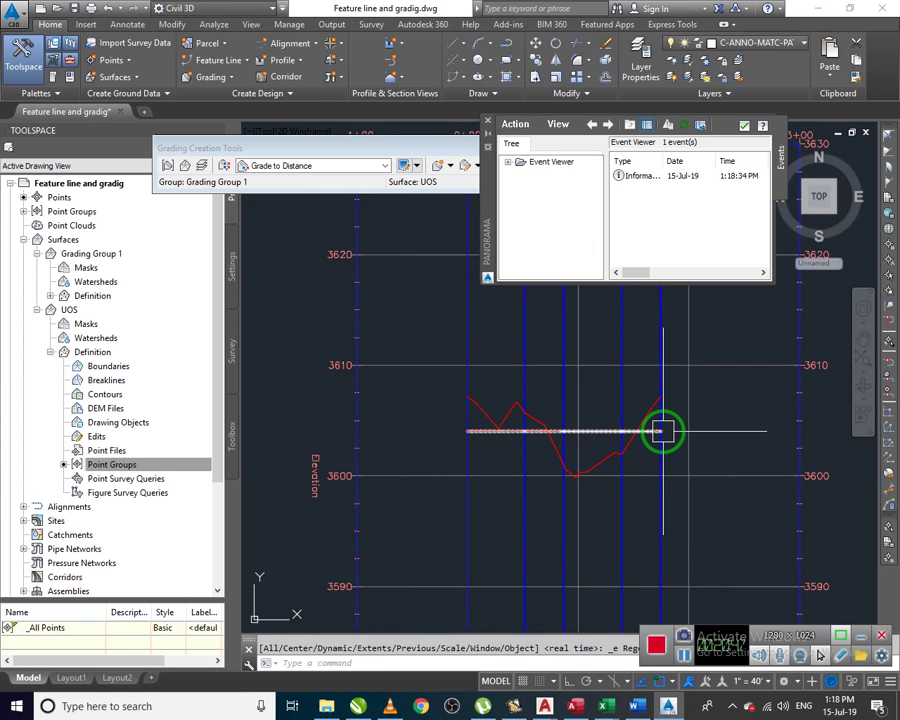
pyautogui.scroll(2, 626, 410)
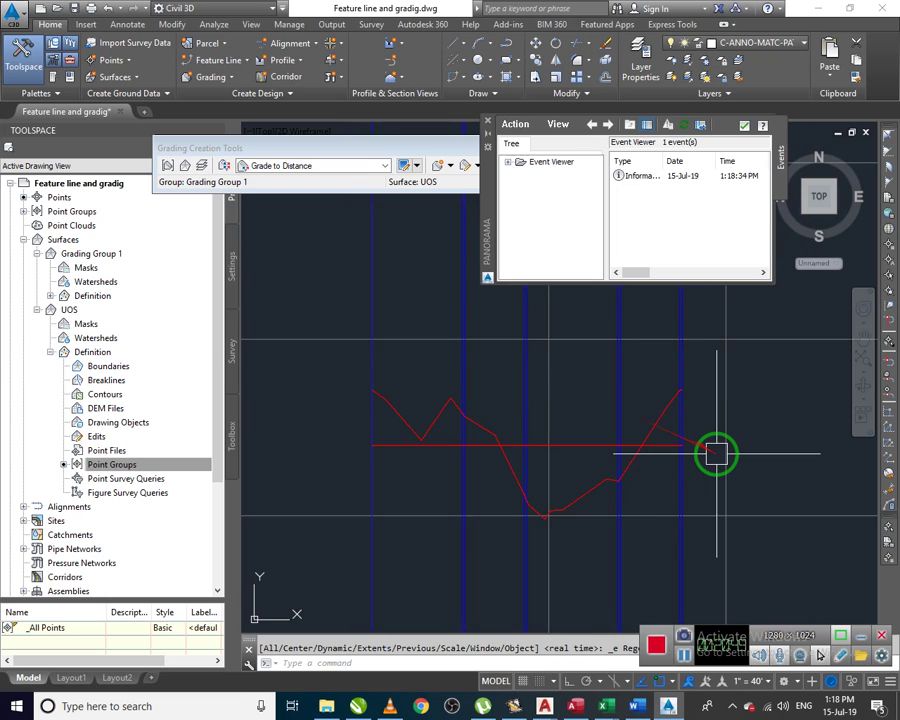
pyautogui.moveTo(378, 405); pyautogui.dragTo(480, 437)
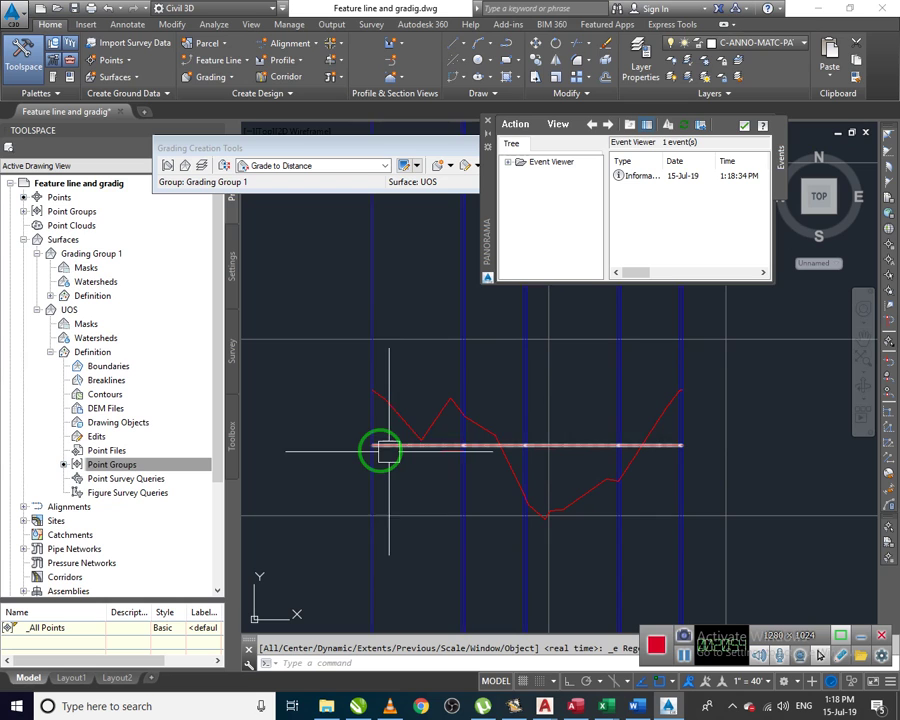
pyautogui.scroll(-2, 566, 395)
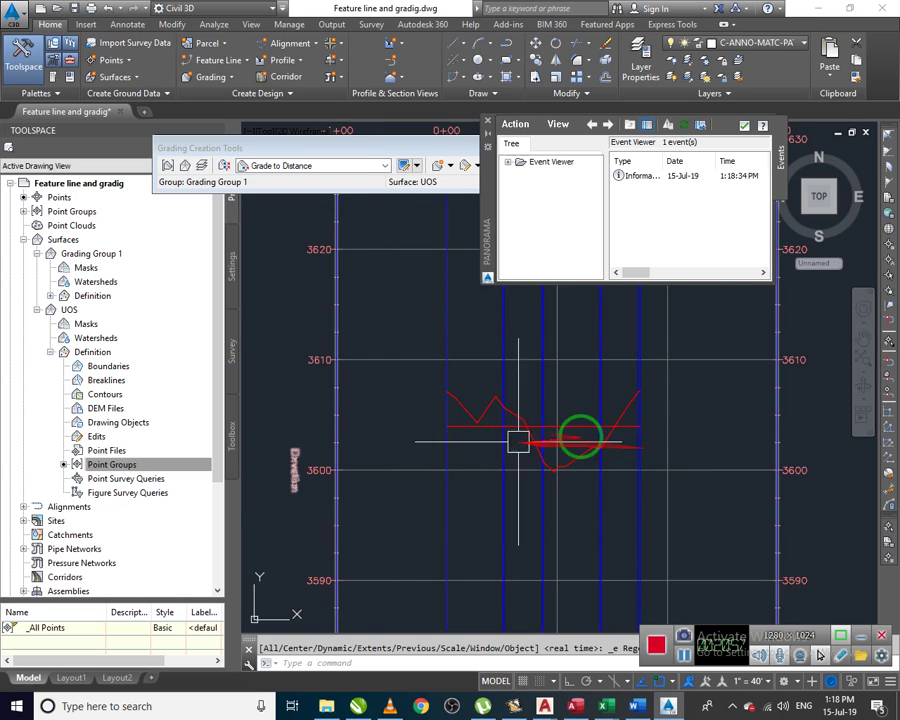
pyautogui.click(487, 122)
pyautogui.moveTo(540, 432)
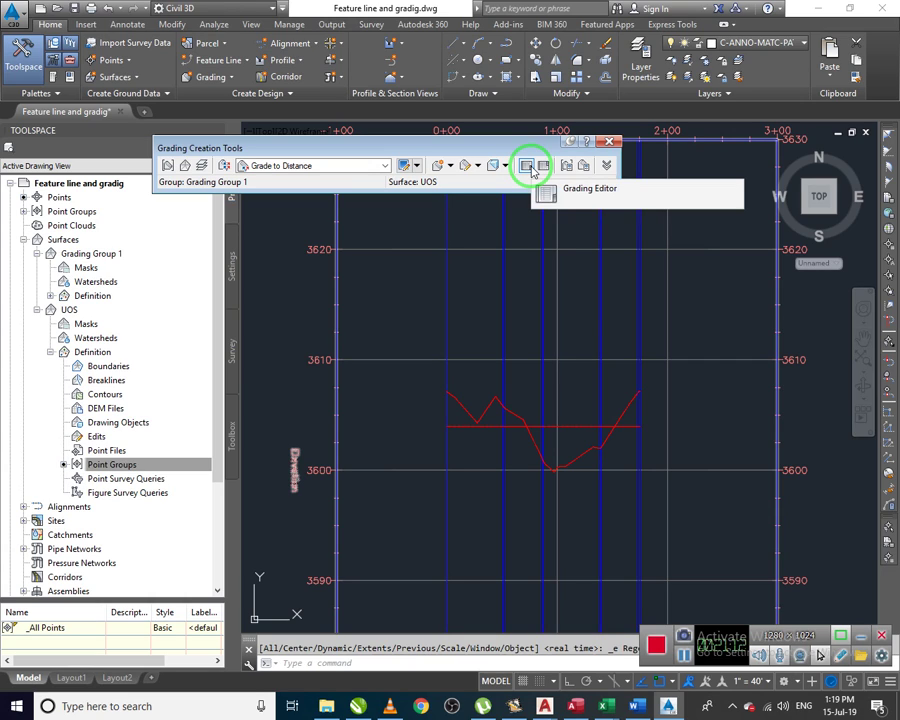
pyautogui.click(531, 168)
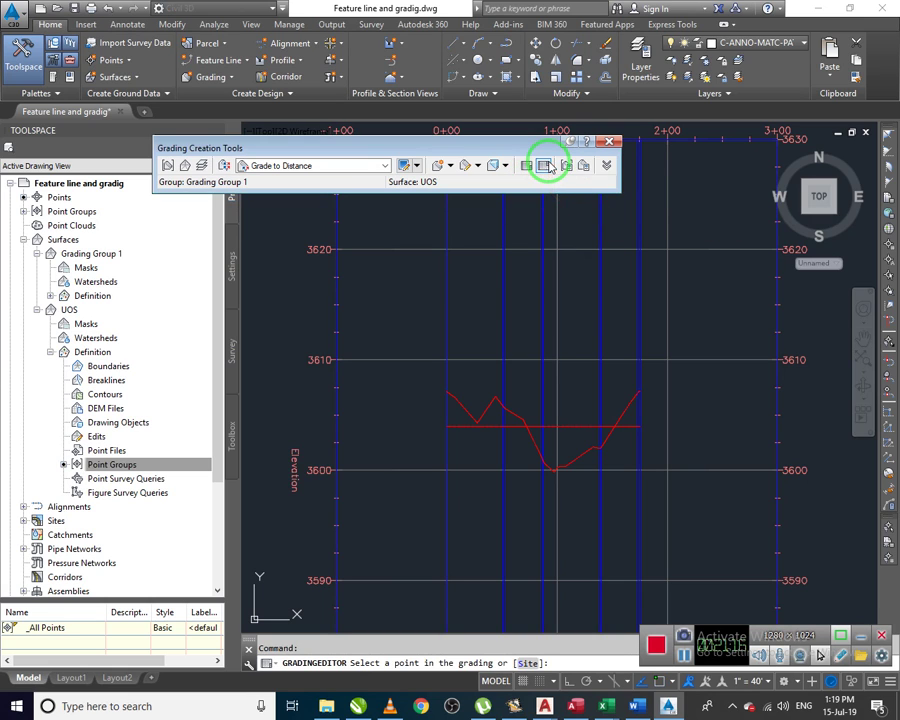
pyautogui.click(546, 166)
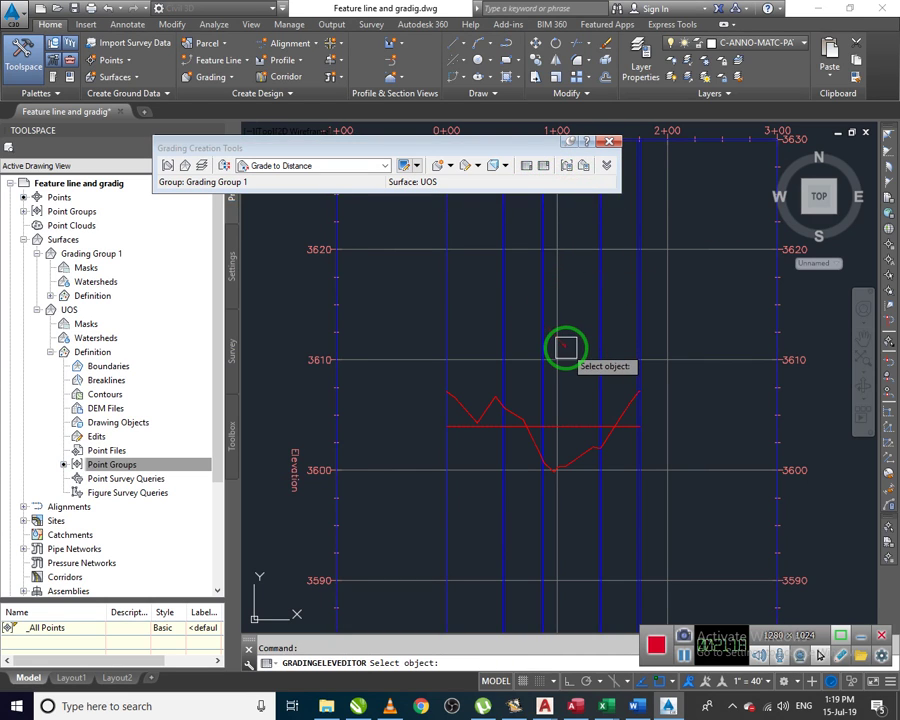
pyautogui.press('Escape')
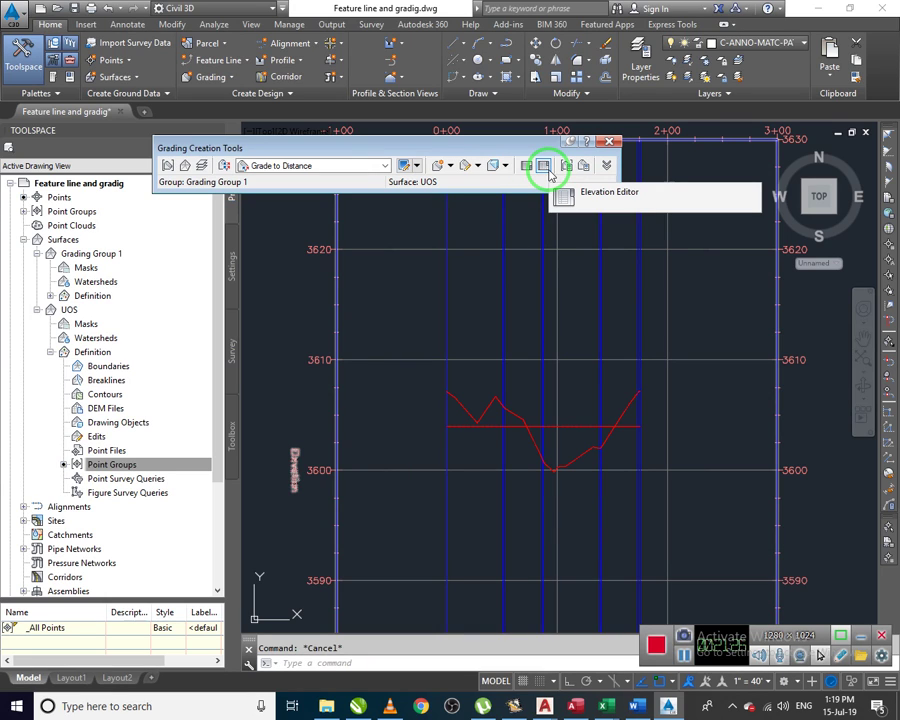
pyautogui.click(450, 166)
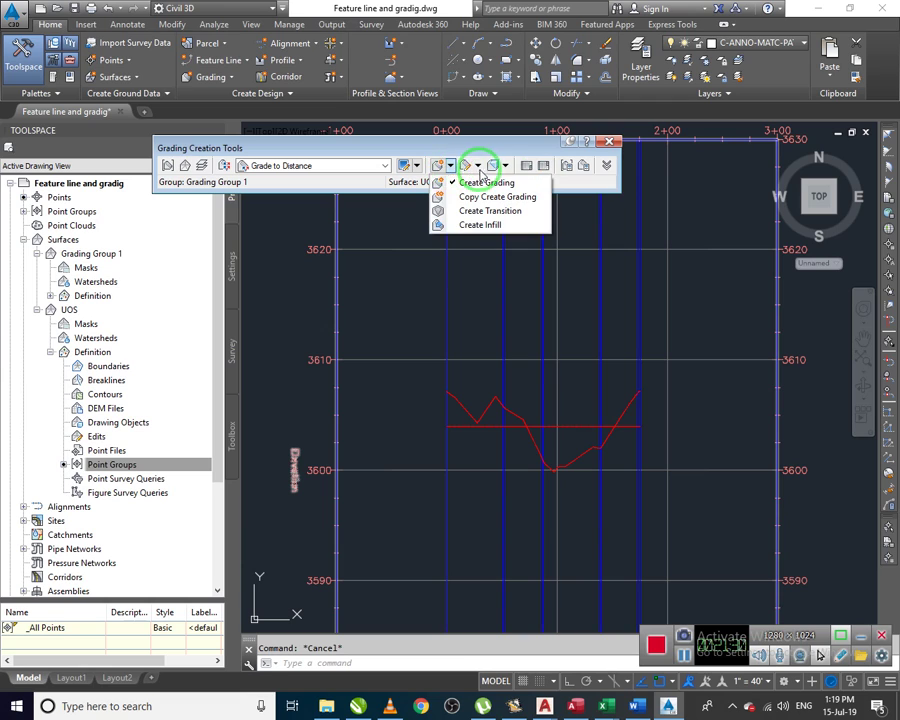
pyautogui.click(478, 166)
pyautogui.click(478, 166)
# - Open the Grading Volume Tools and review the cut, fill and net volumes for the entire group
pyautogui.click(506, 166)
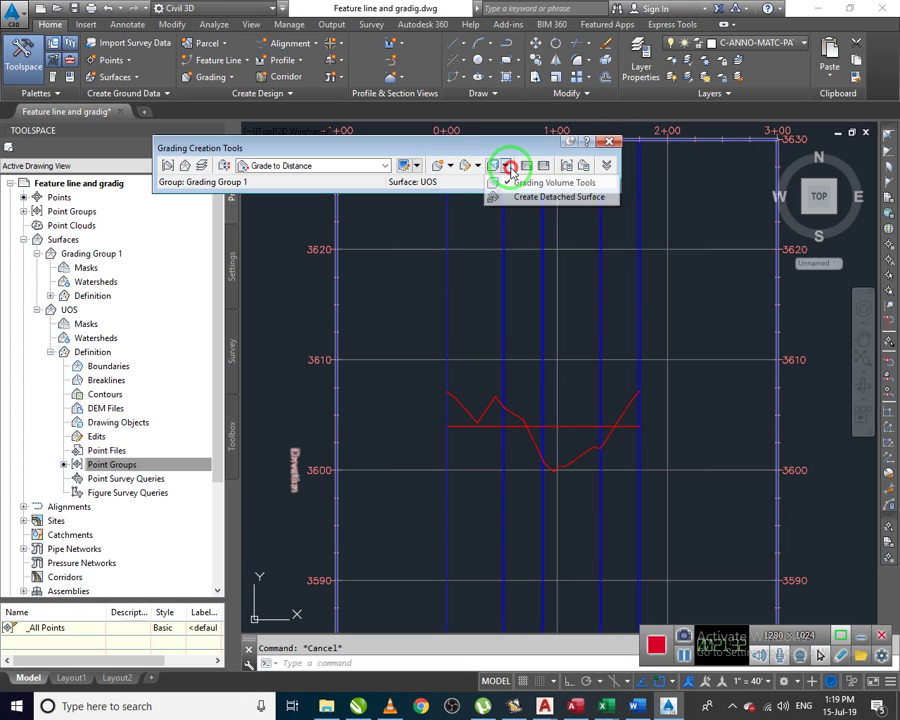
pyautogui.click(522, 186)
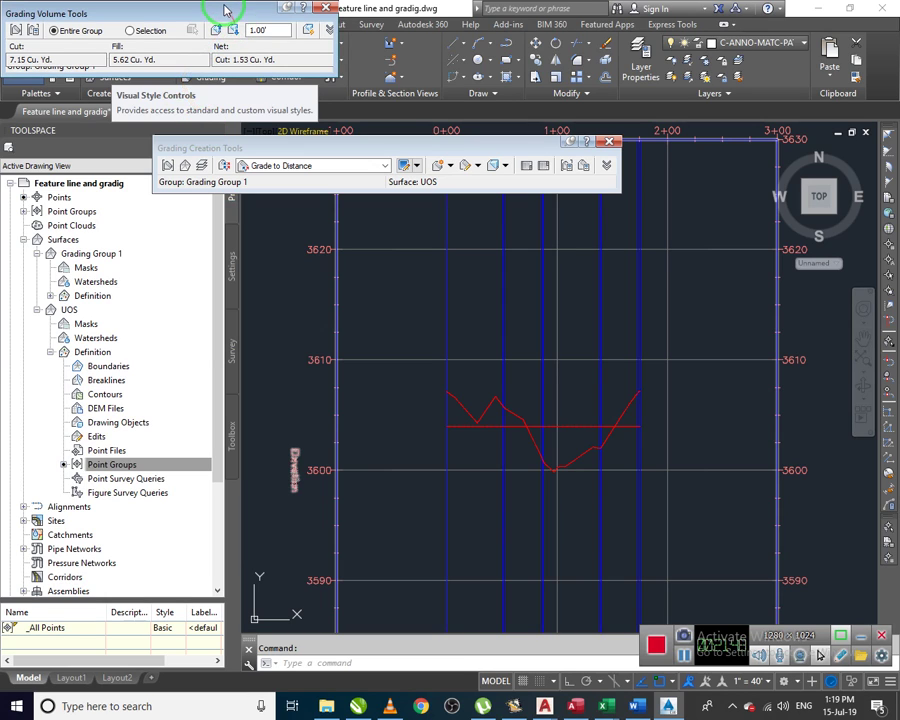
pyautogui.moveTo(230, 18); pyautogui.dragTo(258, 29)
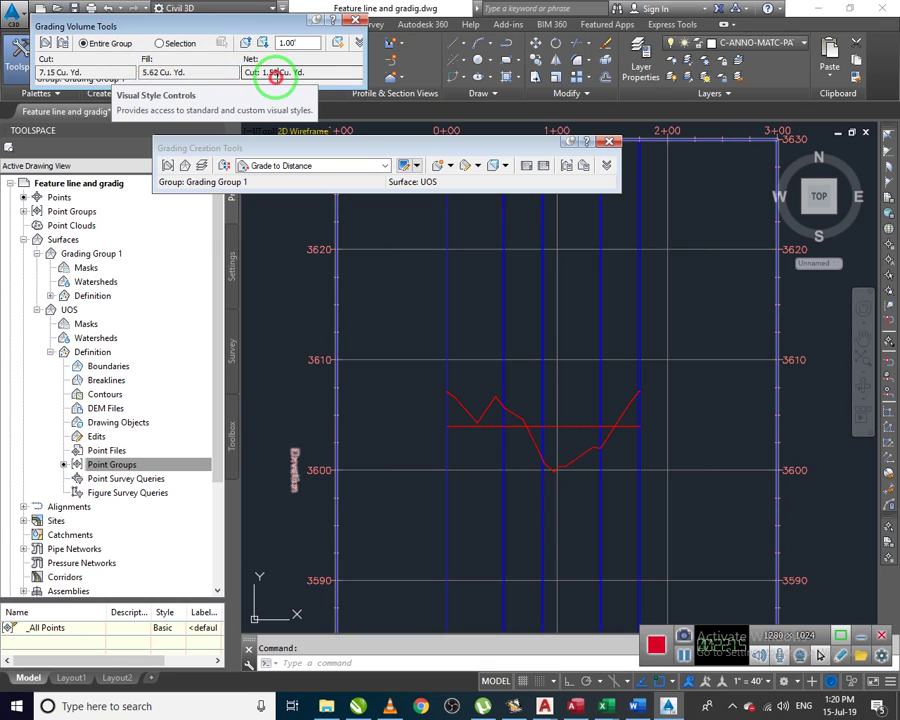
pyautogui.click(94, 75)
pyautogui.click(178, 75)
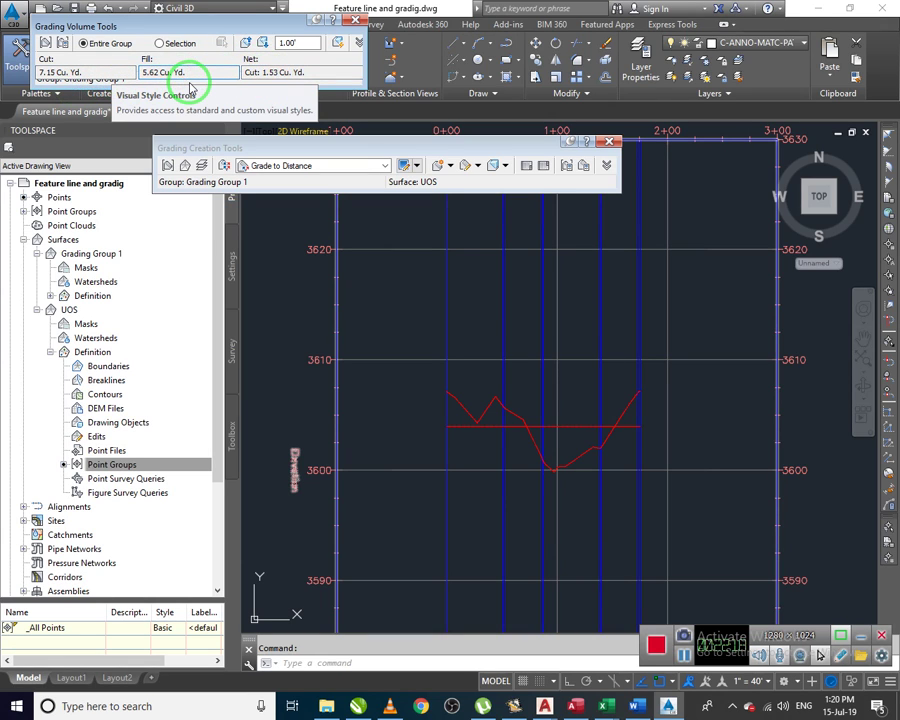
pyautogui.click(118, 73)
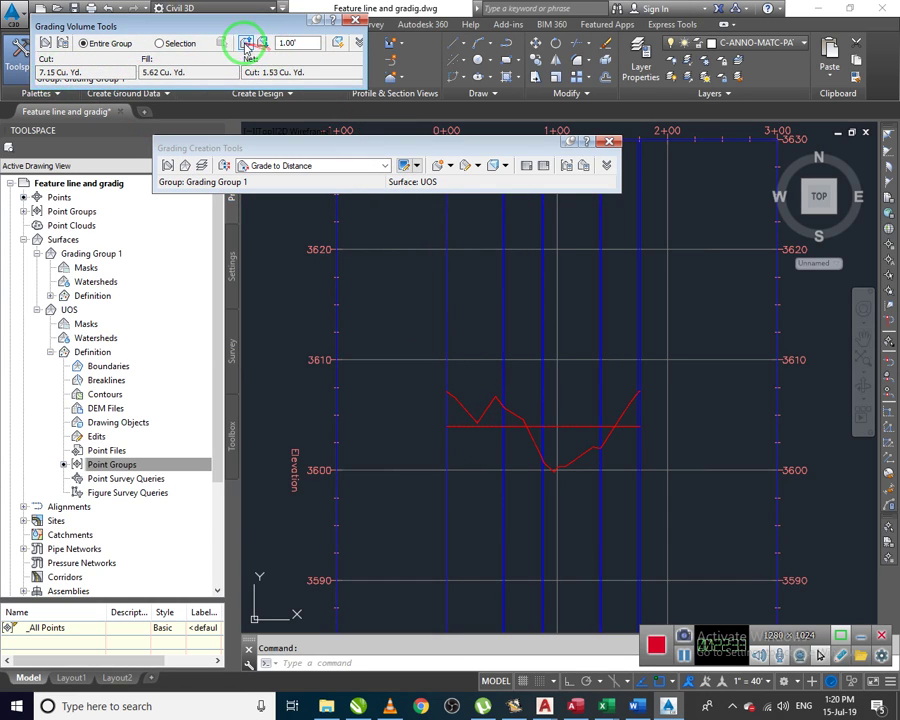
# - Test the volume balance by raising the entire grading group 1.00', lowering it 1.00' twice, and raising it 1.00' again
pyautogui.click(309, 42)
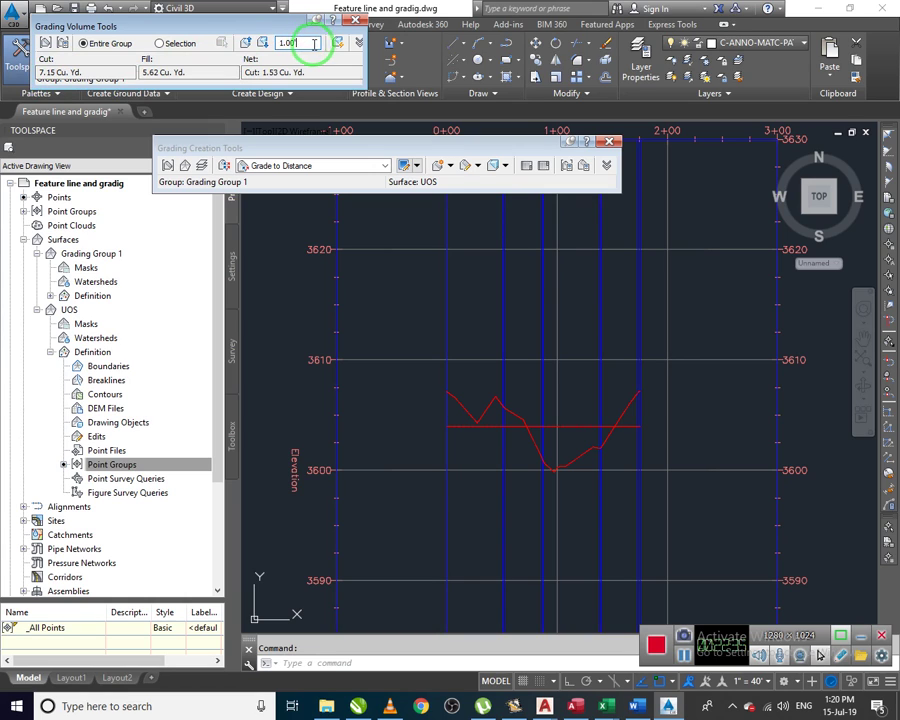
pyautogui.click(247, 45)
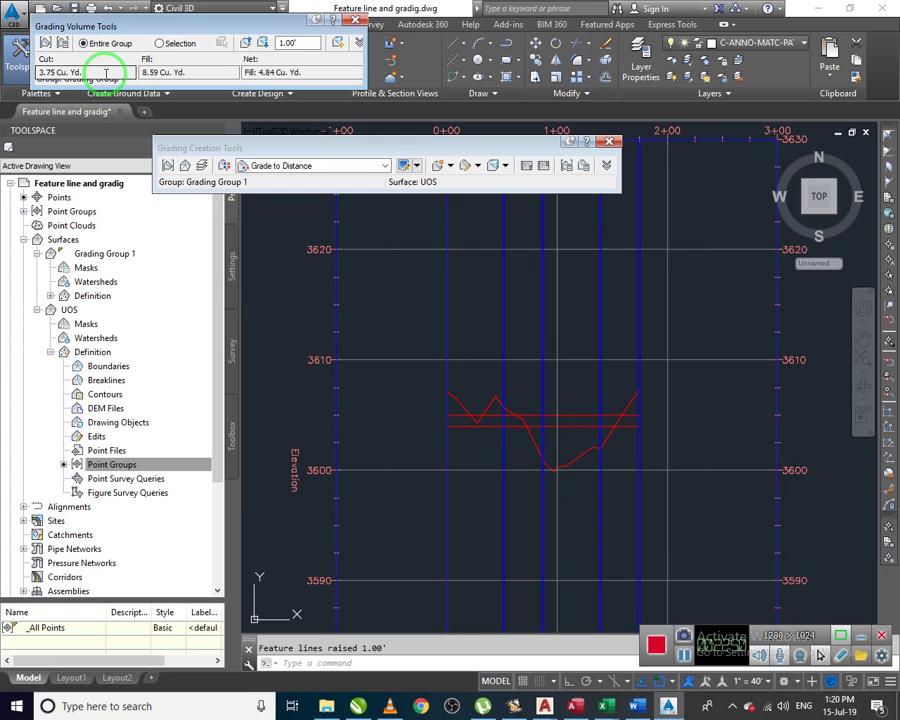
pyautogui.click(264, 44)
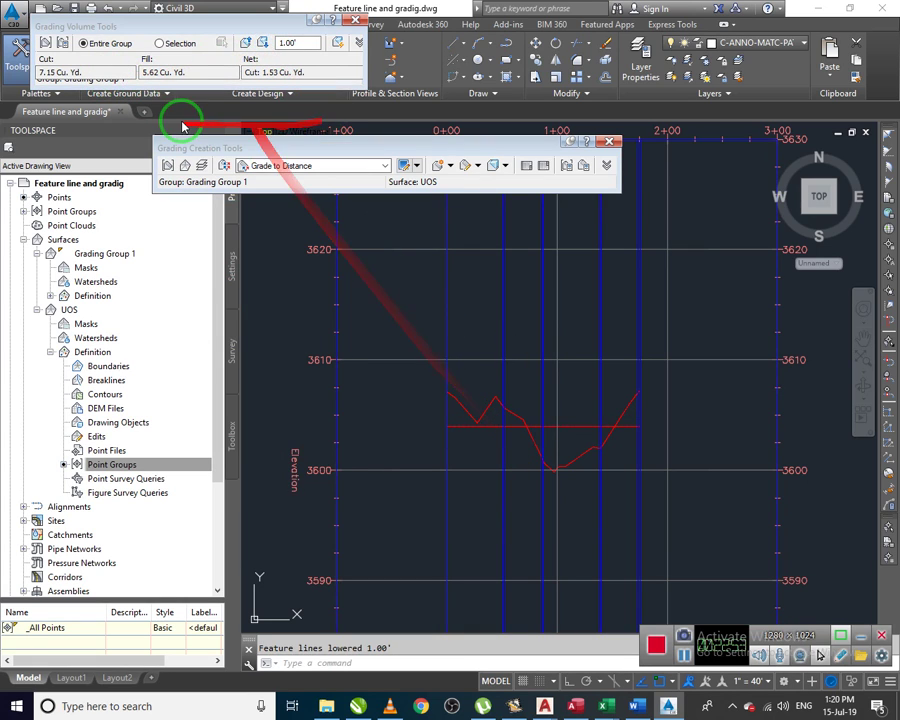
pyautogui.click(259, 45)
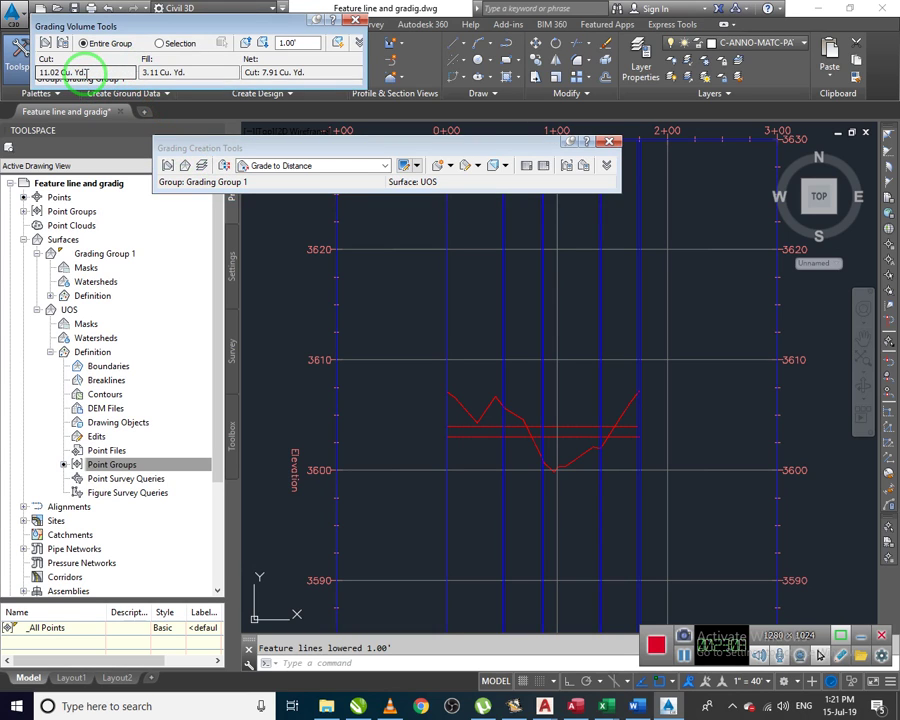
pyautogui.click(246, 43)
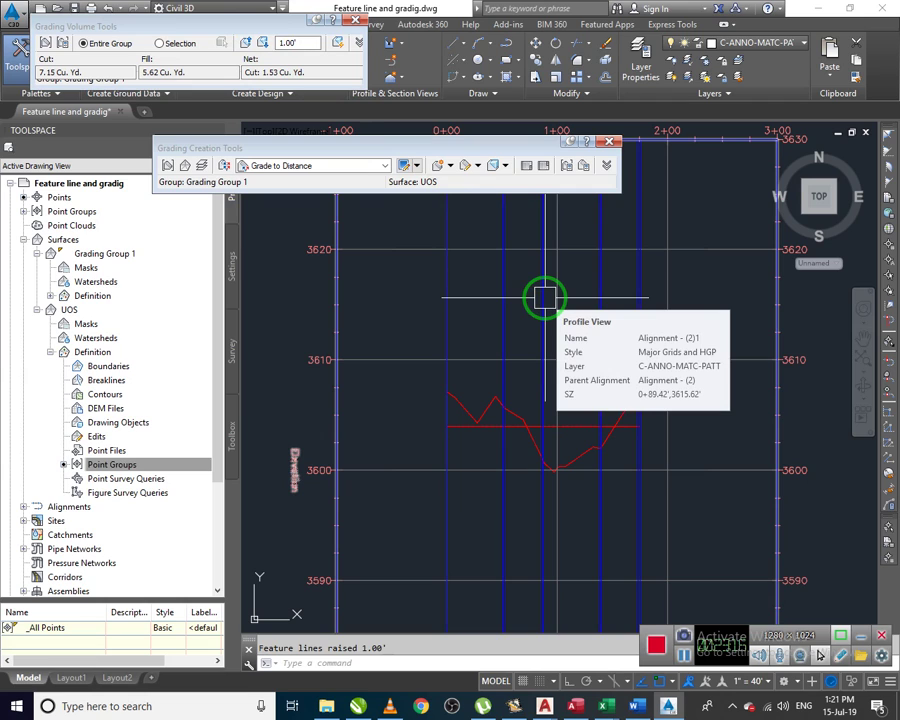
# - Examine where the graded line crosses the ground line in the profile view, up close and with the whole plot in view
pyautogui.scroll(-4, 597, 402)
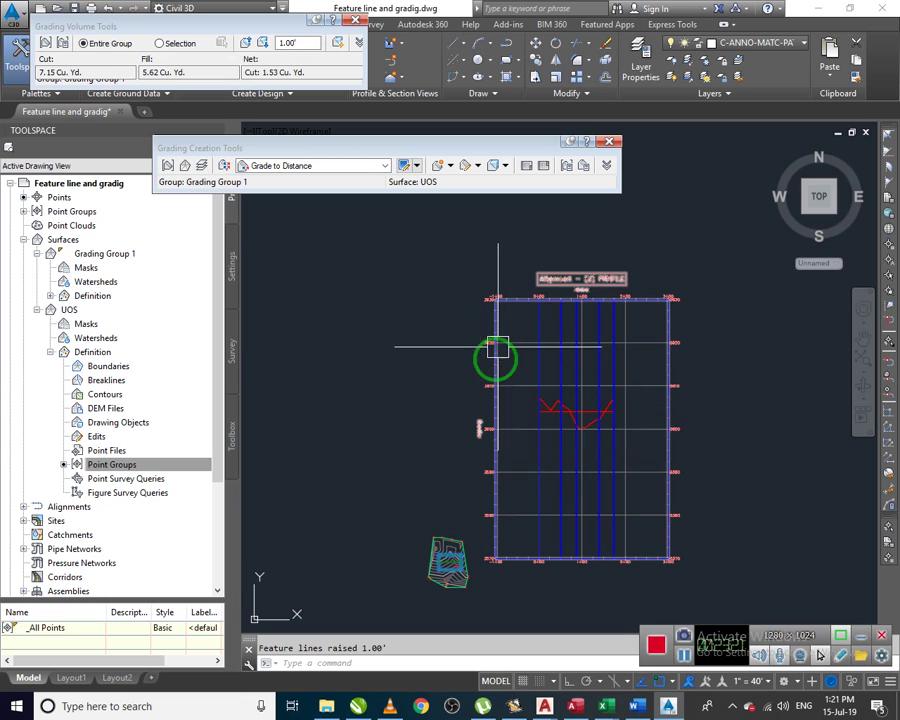
pyautogui.click(585, 412)
pyautogui.click(295, 43)
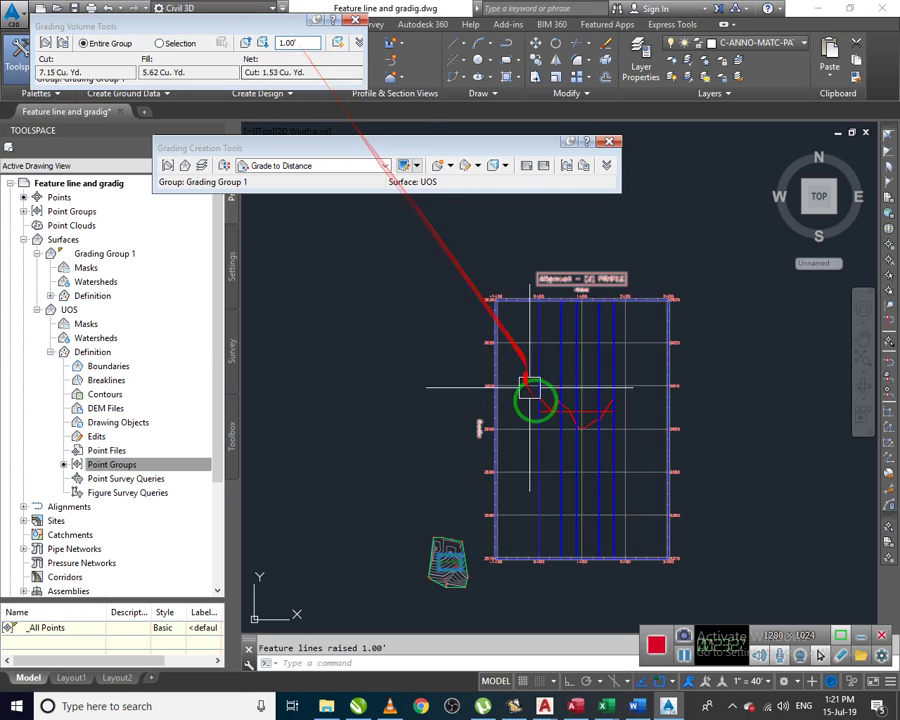
pyautogui.doubleClick(302, 45)
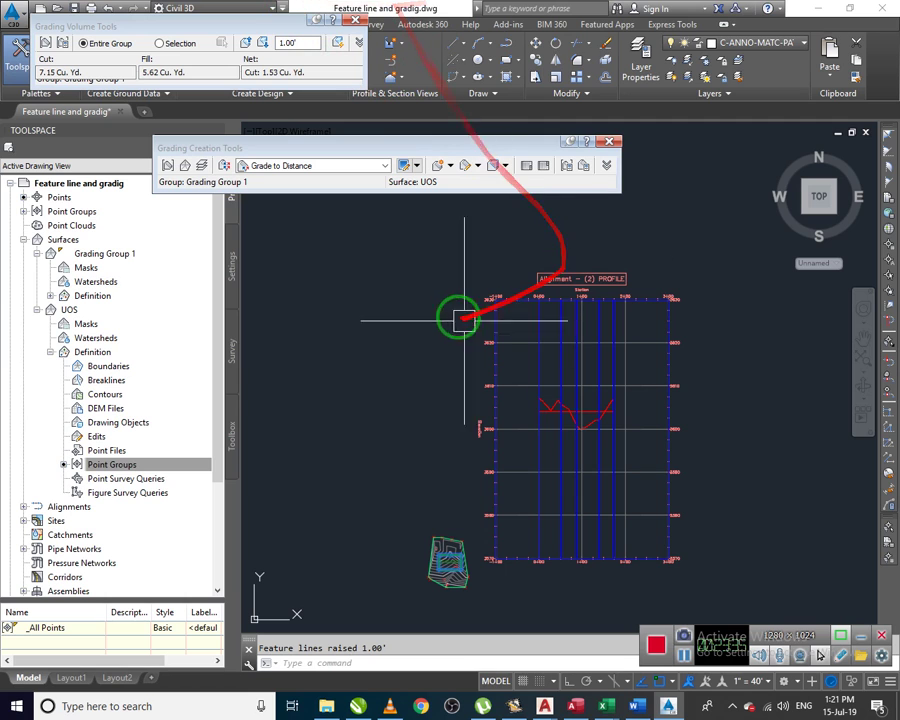
pyautogui.scroll(5, 595, 410)
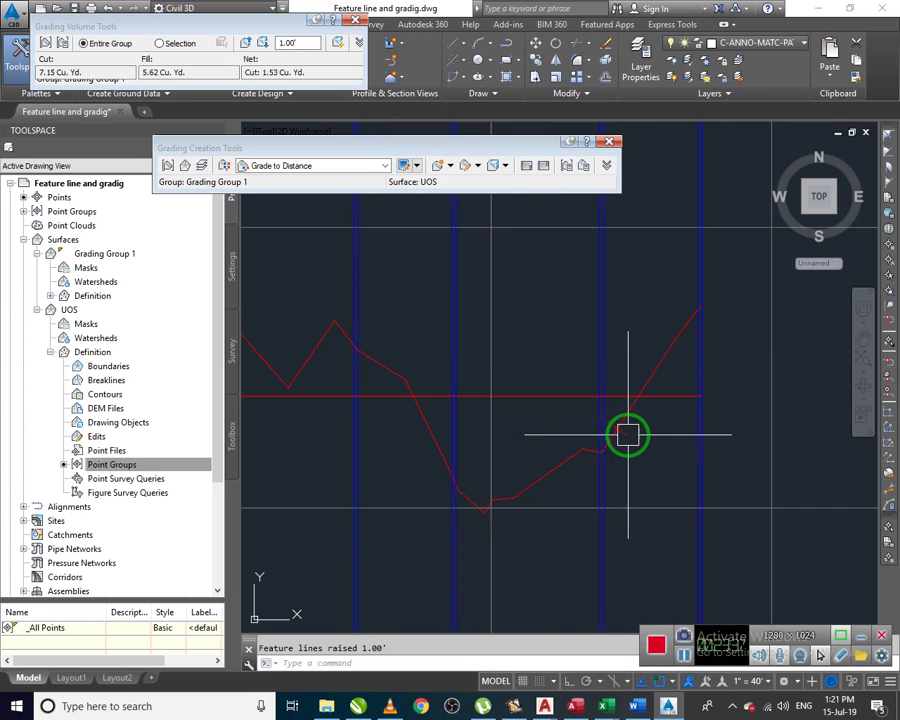
pyautogui.scroll(-3, 606, 345)
pyautogui.scroll(-5, 617, 367)
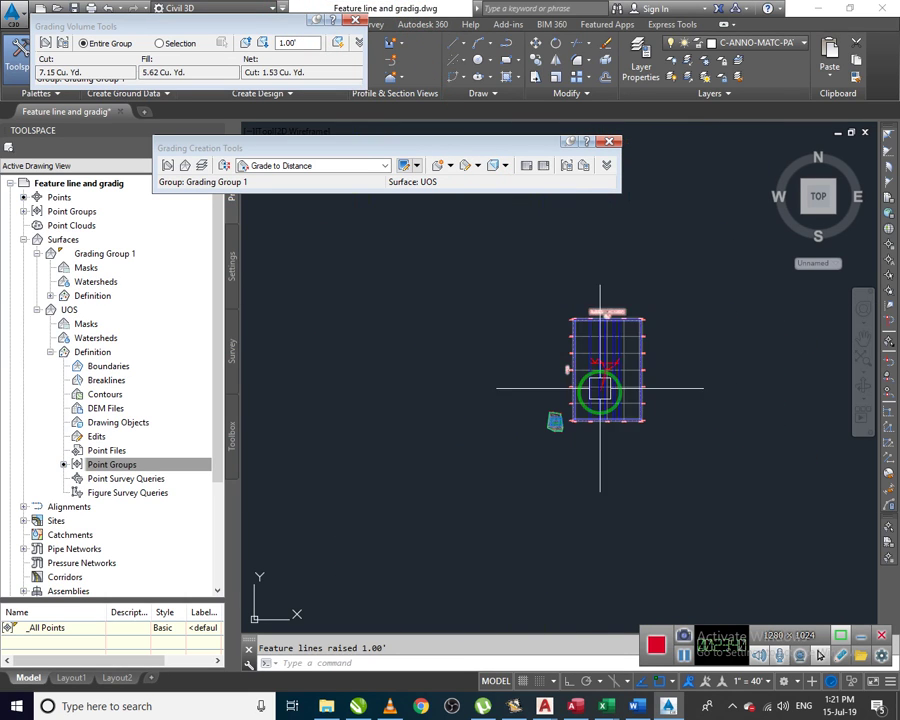
pyautogui.scroll(2, 600, 380)
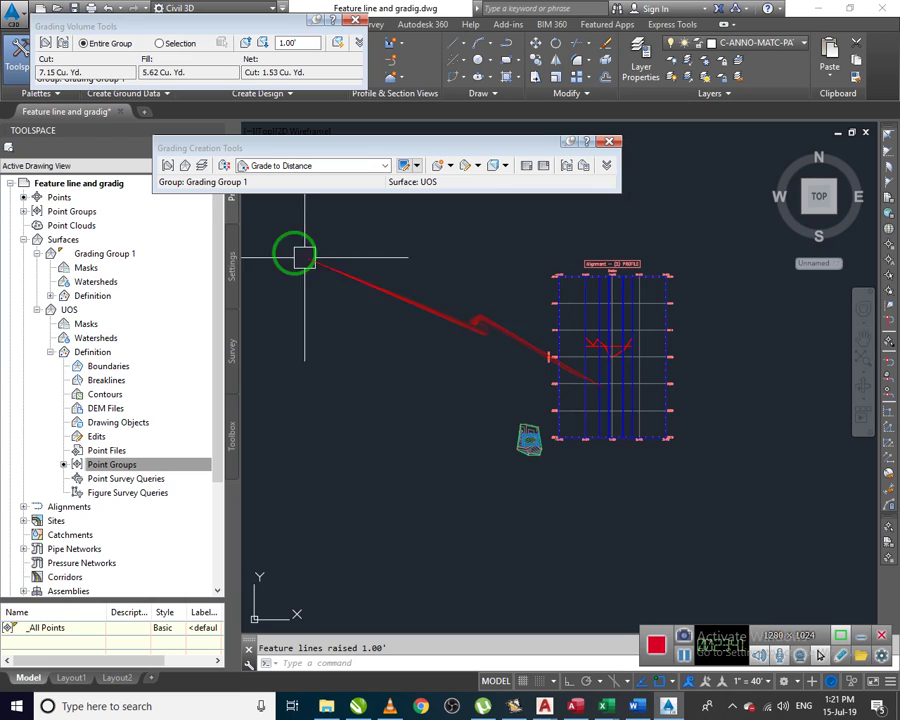
pyautogui.click(157, 68)
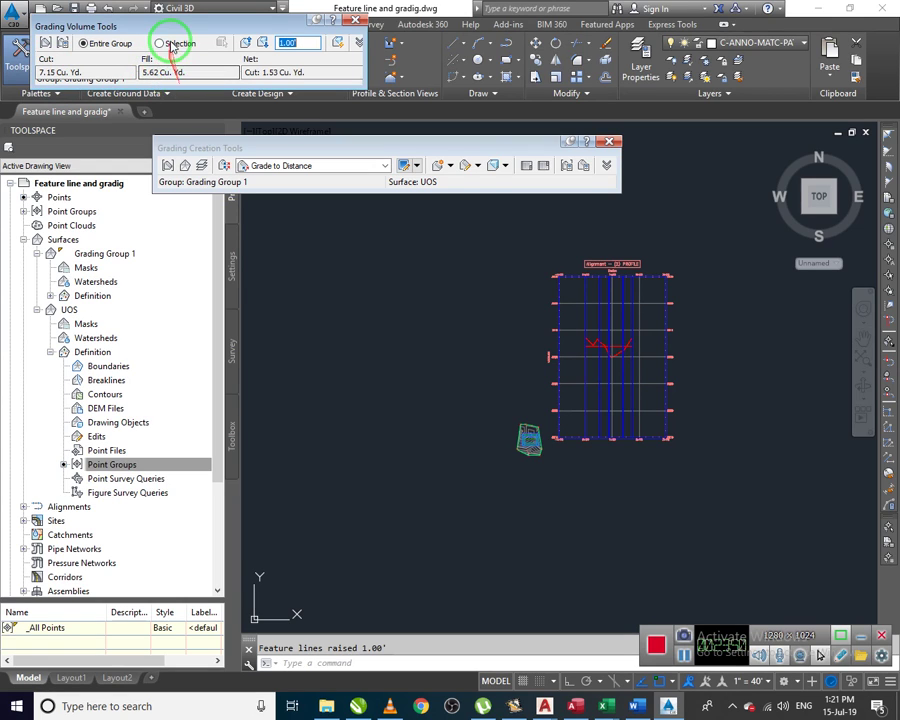
pyautogui.moveTo(181, 22); pyautogui.dragTo(192, 22)
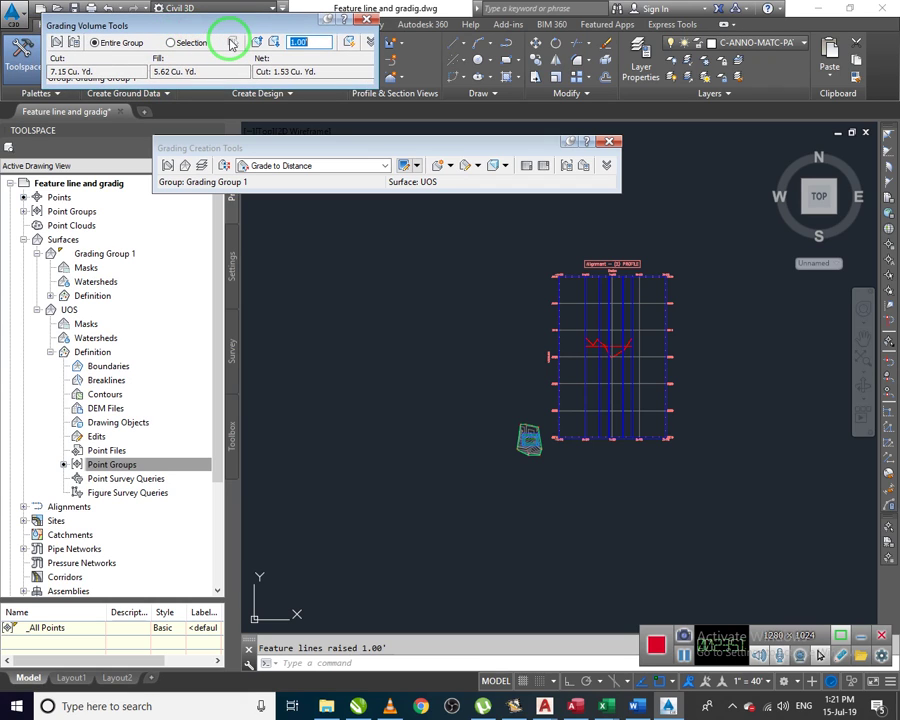
pyautogui.moveTo(163, 25); pyautogui.dragTo(191, 34)
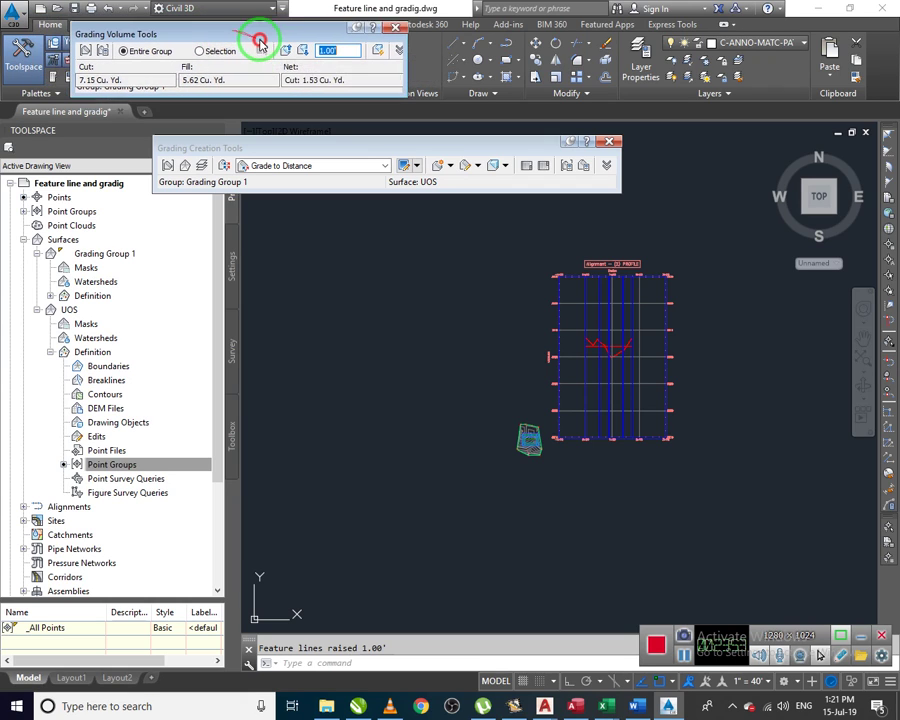
pyautogui.click(261, 50)
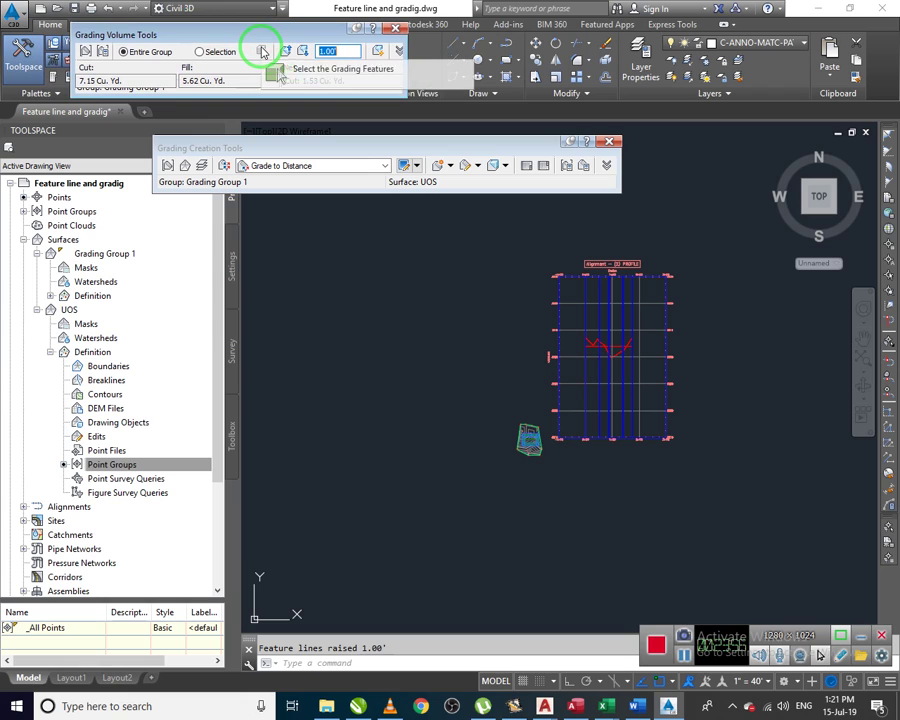
pyautogui.moveTo(721, 629)
pyautogui.mouseDown()
pyautogui.moveTo(707, 603)
pyautogui.moveTo(733, 589)
pyautogui.moveTo(719, 607)
pyautogui.mouseUp()
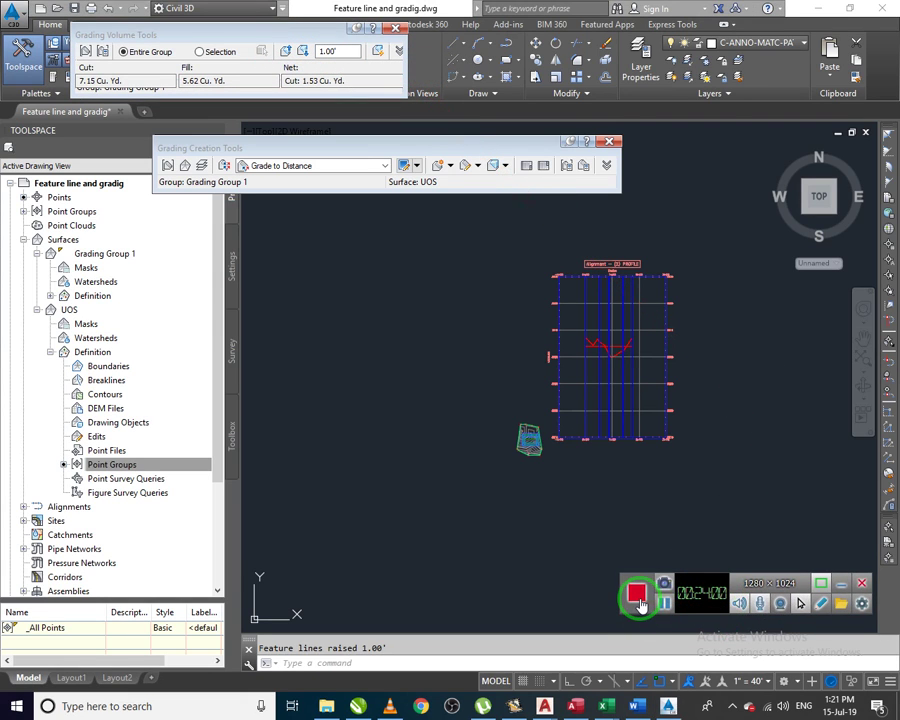